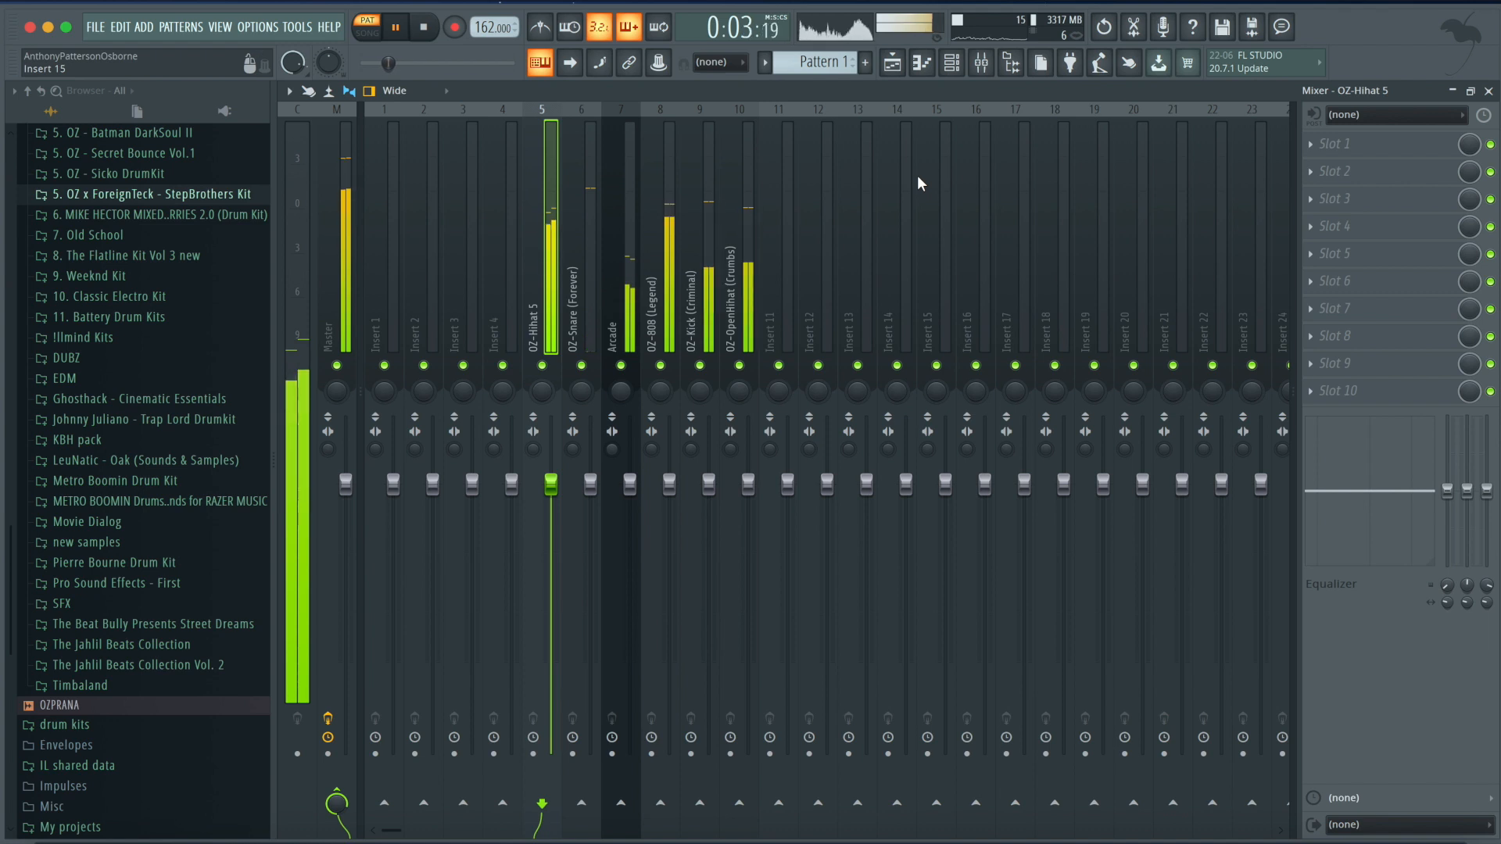
Stop playback, set the project tempo to 164 BPM, and select the Master mixer track.
{"action": "key", "text": "space"}
{"action": "left_click_drag", "start_coordinate": [486, 28], "coordinate": [486, 21]}
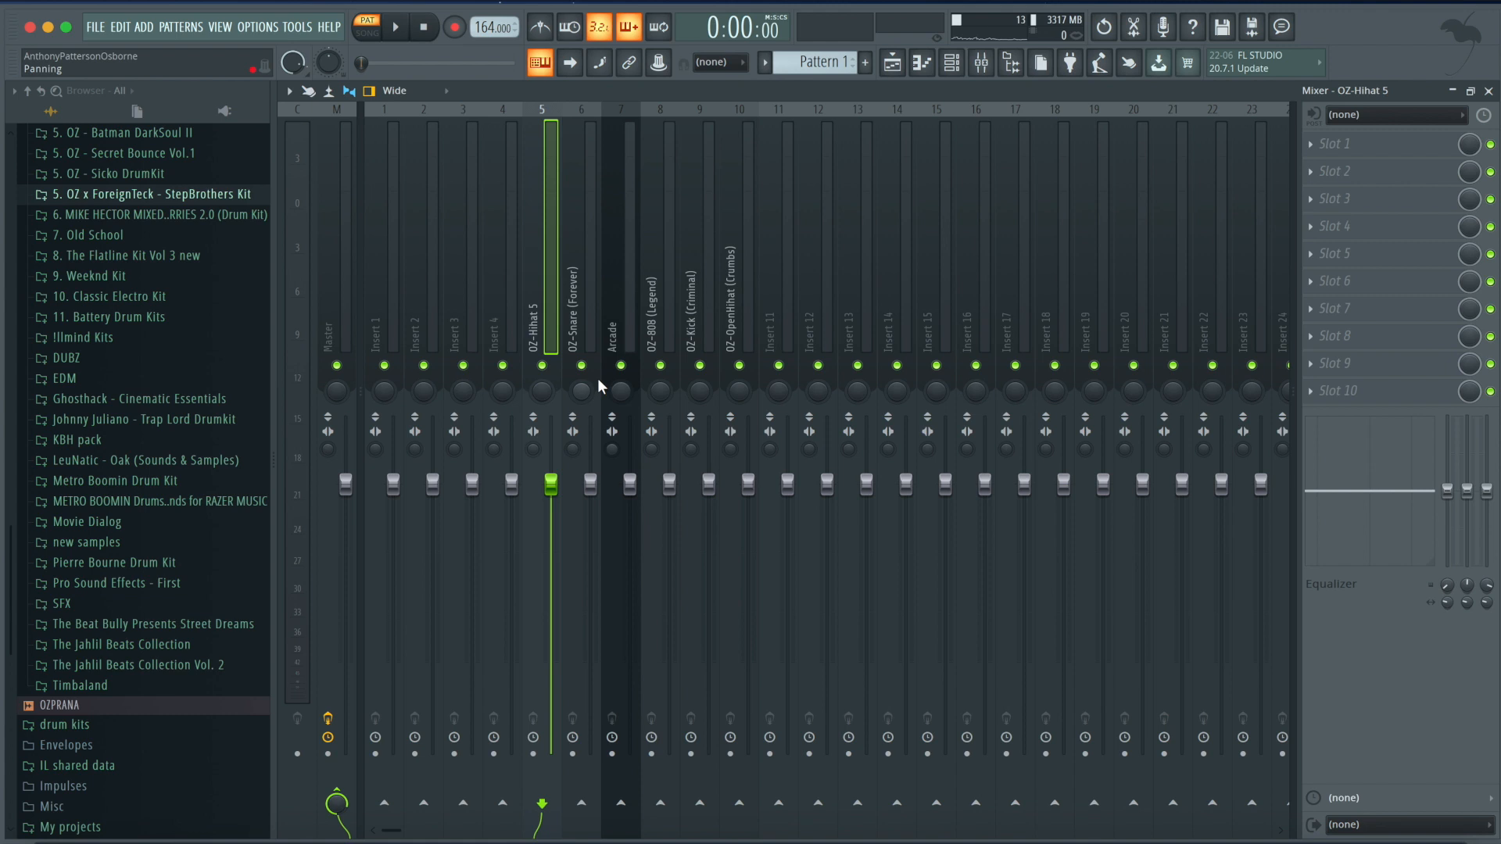
{"action": "left_click", "coordinate": [324, 258]}
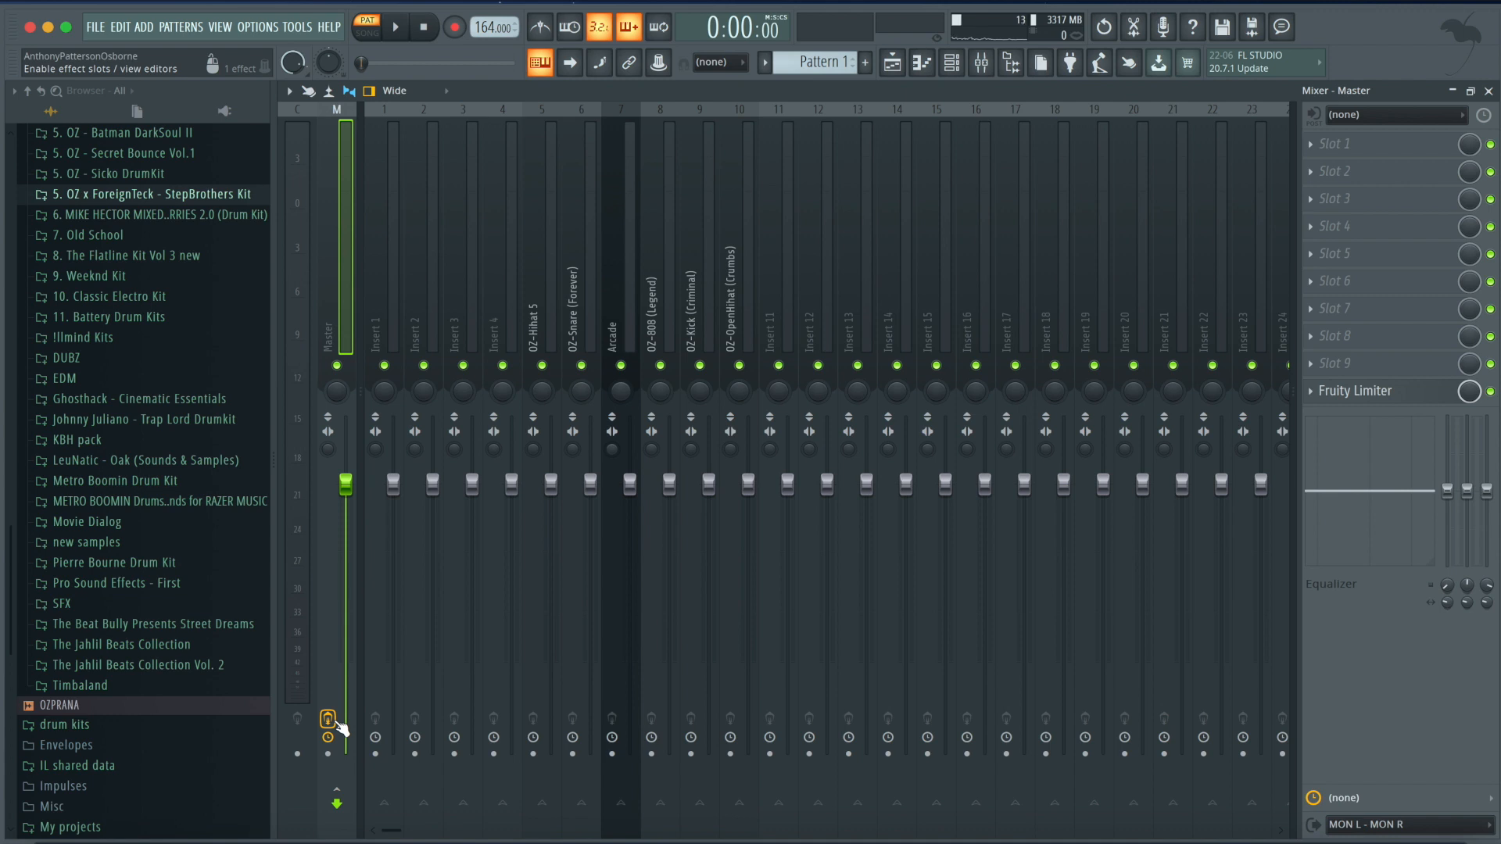
Open the piano roll of the OZ-808 (Legend) channel and raise its note velocities to the maximum, auditioning the pattern.
{"action": "left_click", "coordinate": [951, 62]}
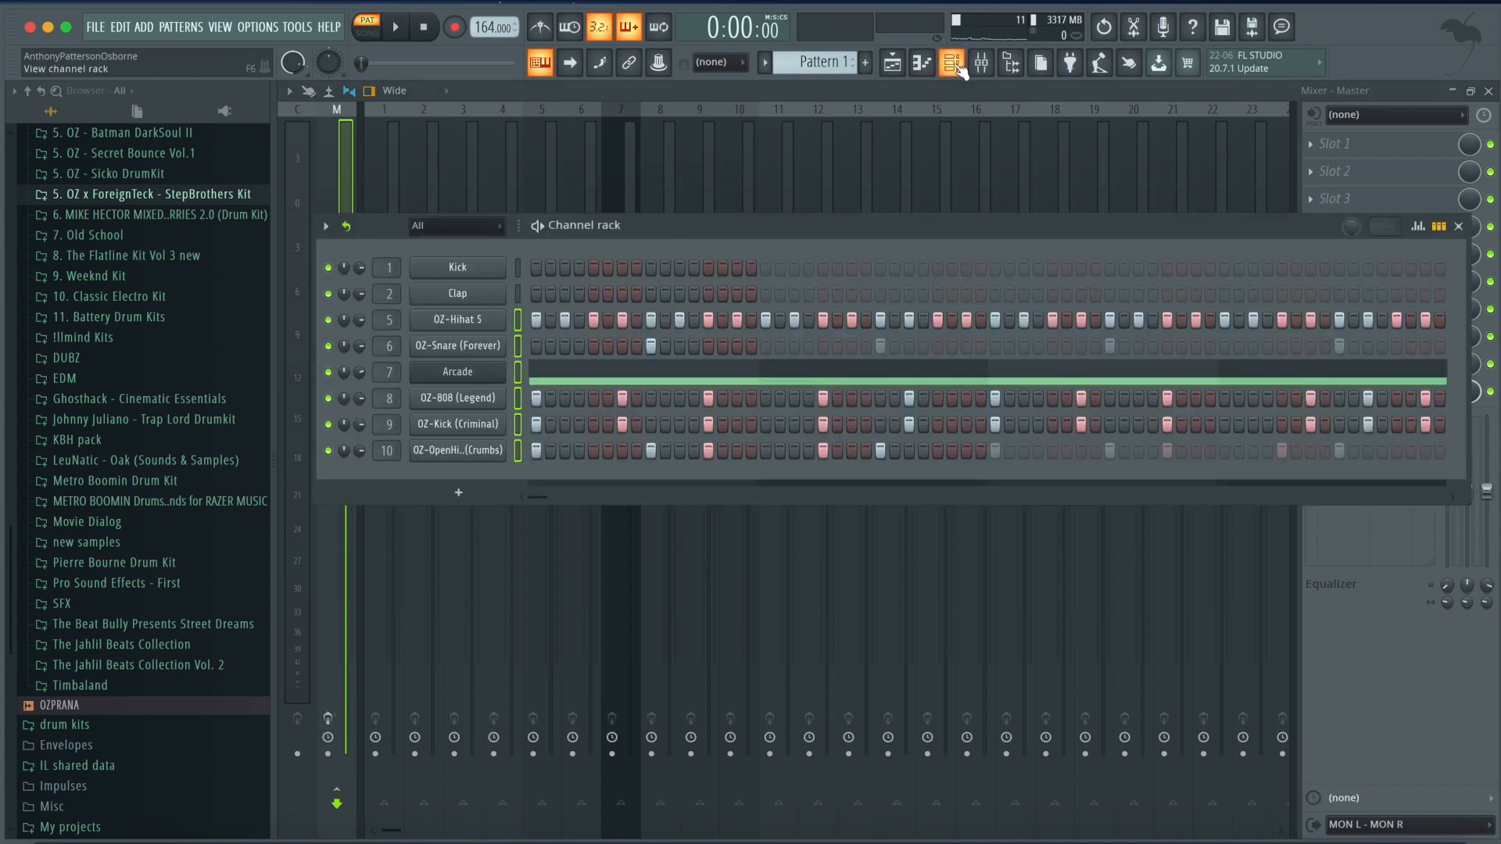
{"action": "right_click", "coordinate": [486, 404]}
{"action": "left_click", "coordinate": [543, 400]}
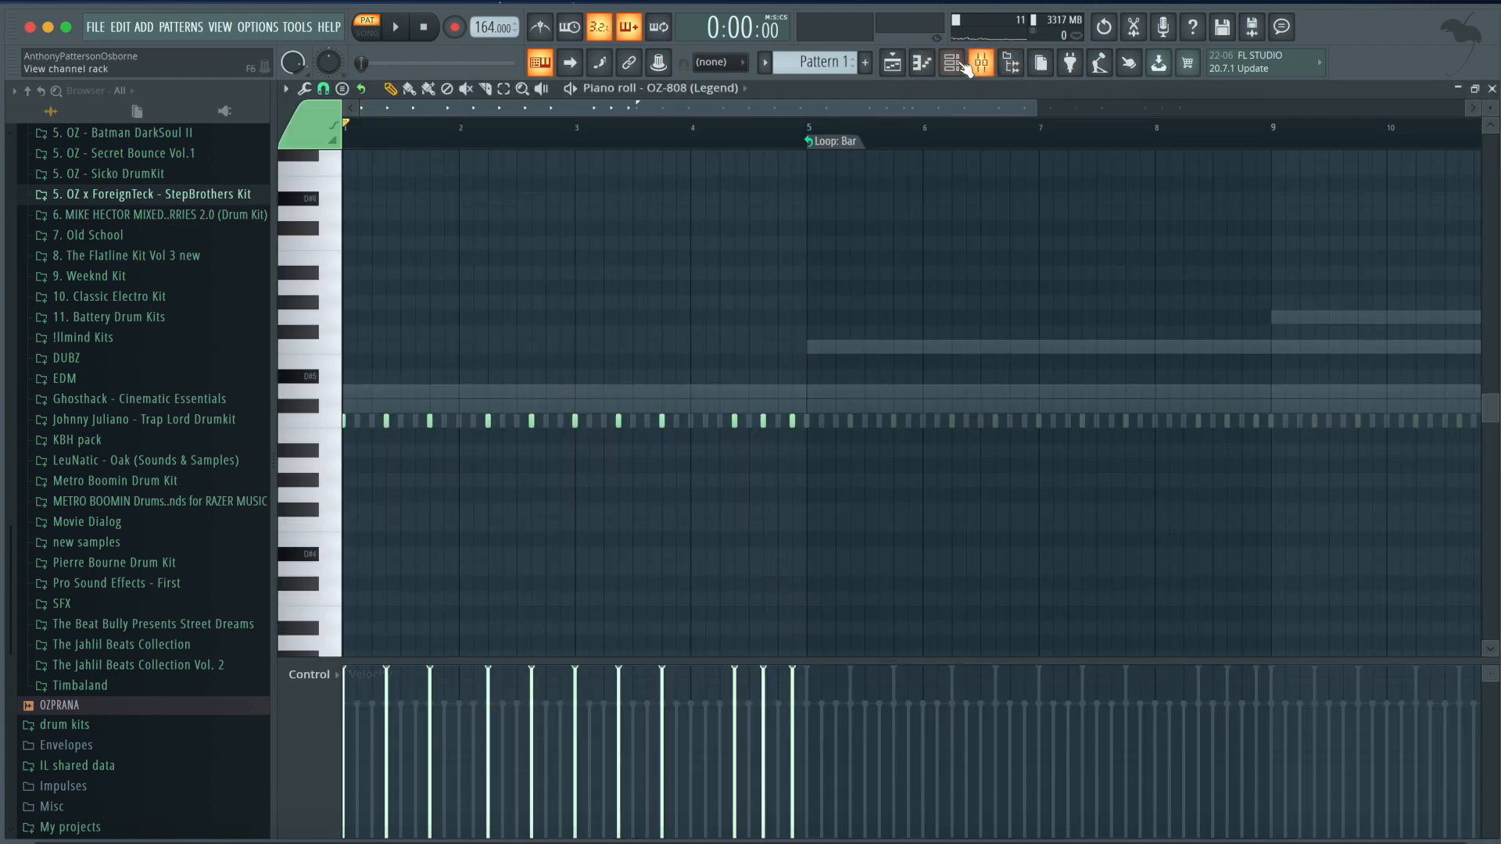
{"action": "left_click", "coordinate": [952, 62]}
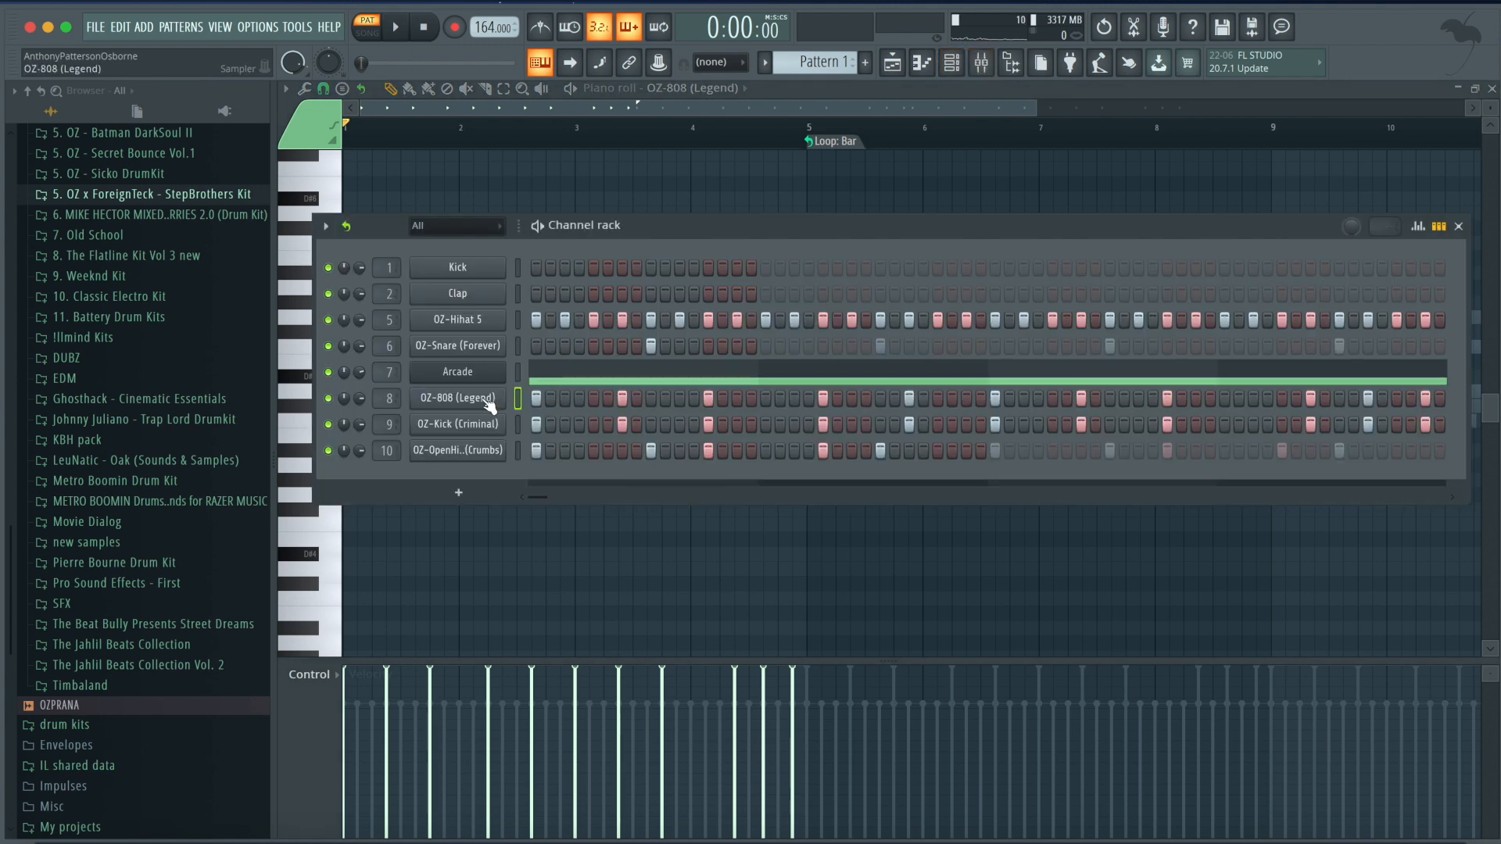
{"action": "key", "text": "F6"}
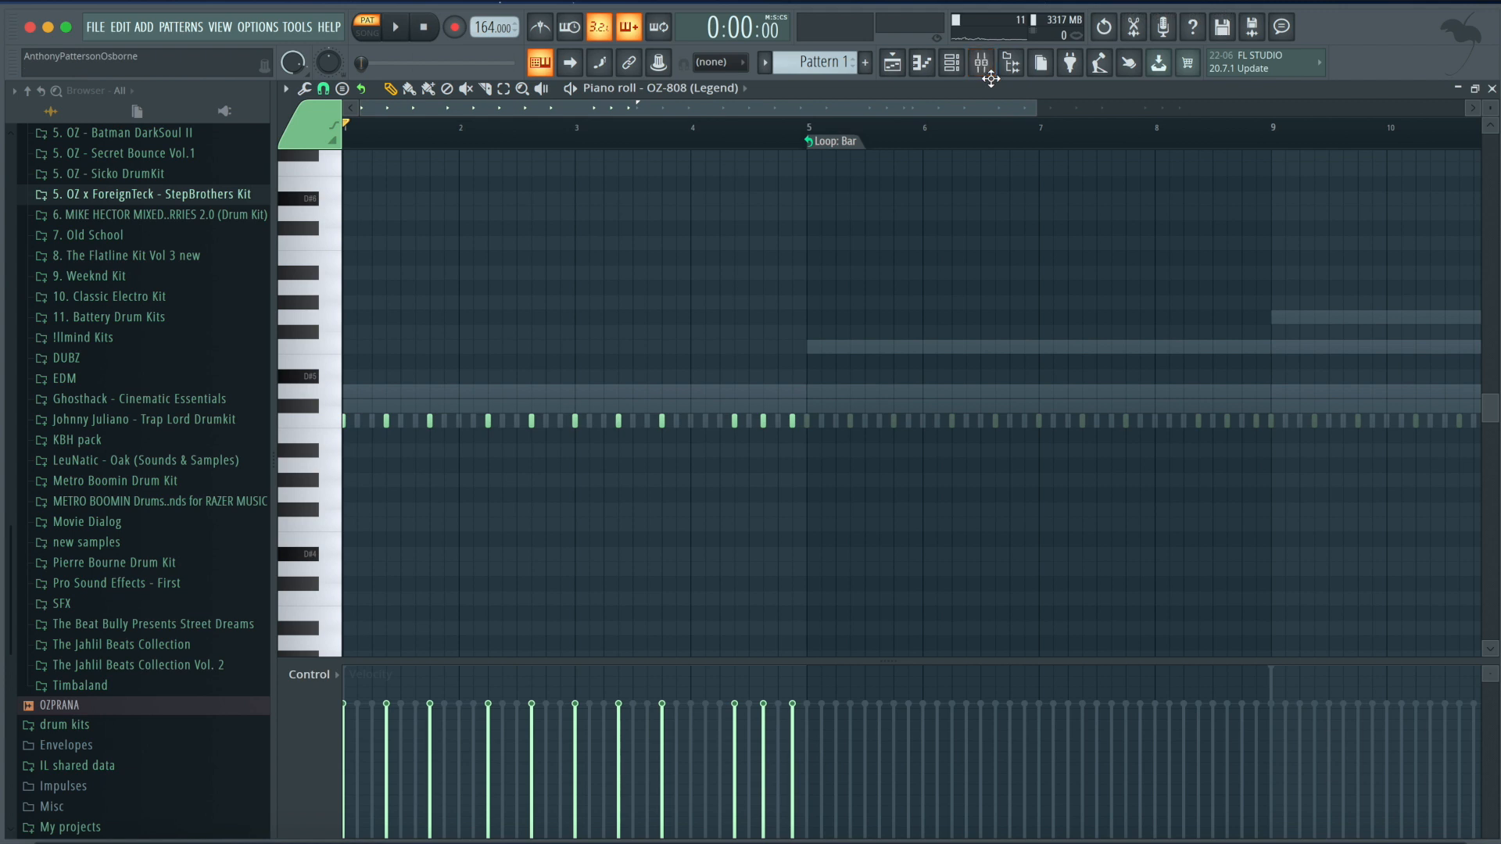
{"action": "key", "text": "space"}
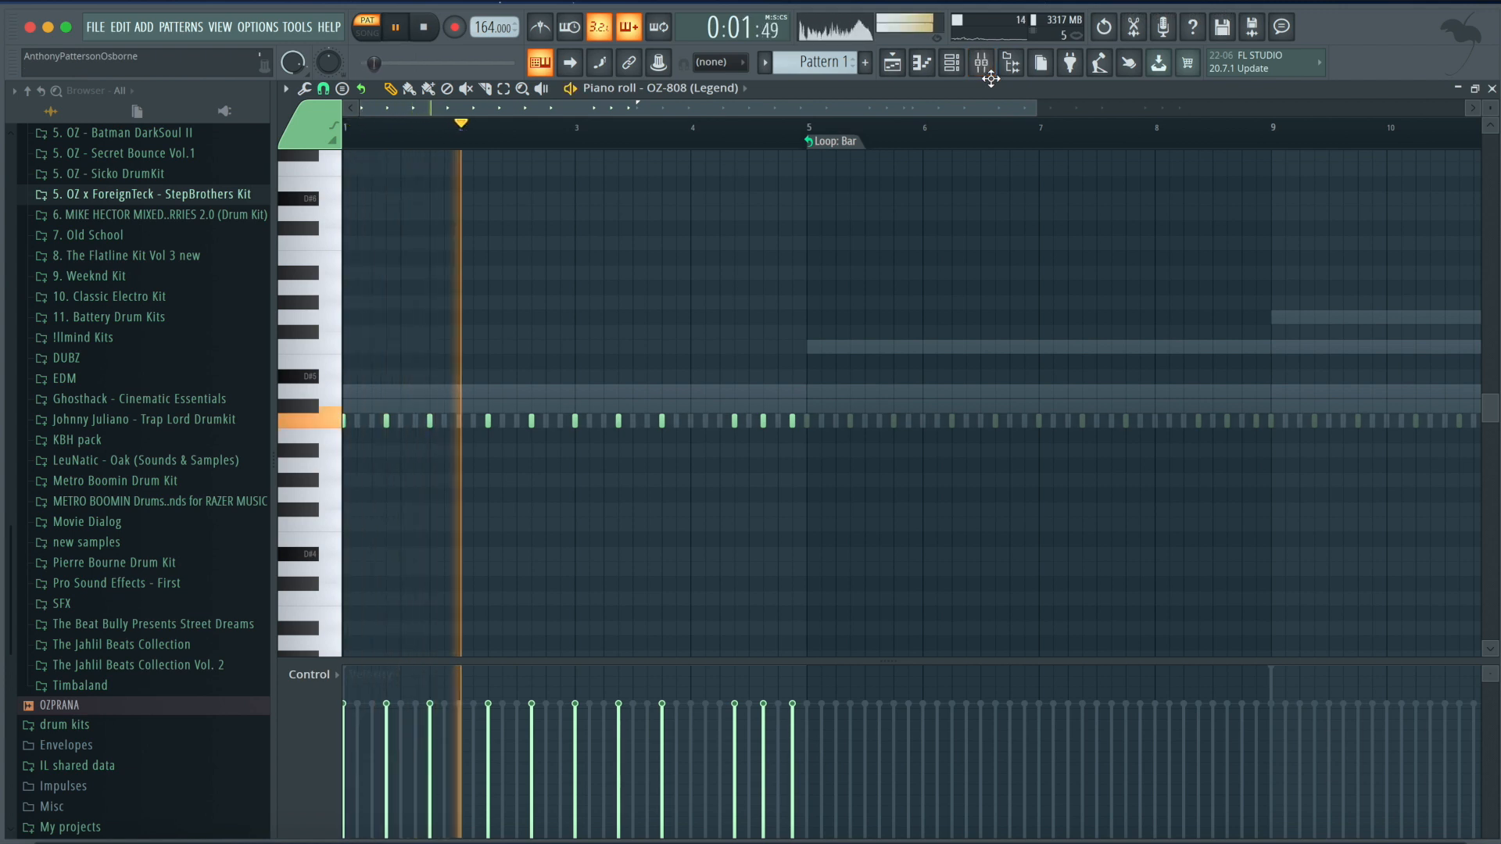
{"action": "key", "text": "space"}
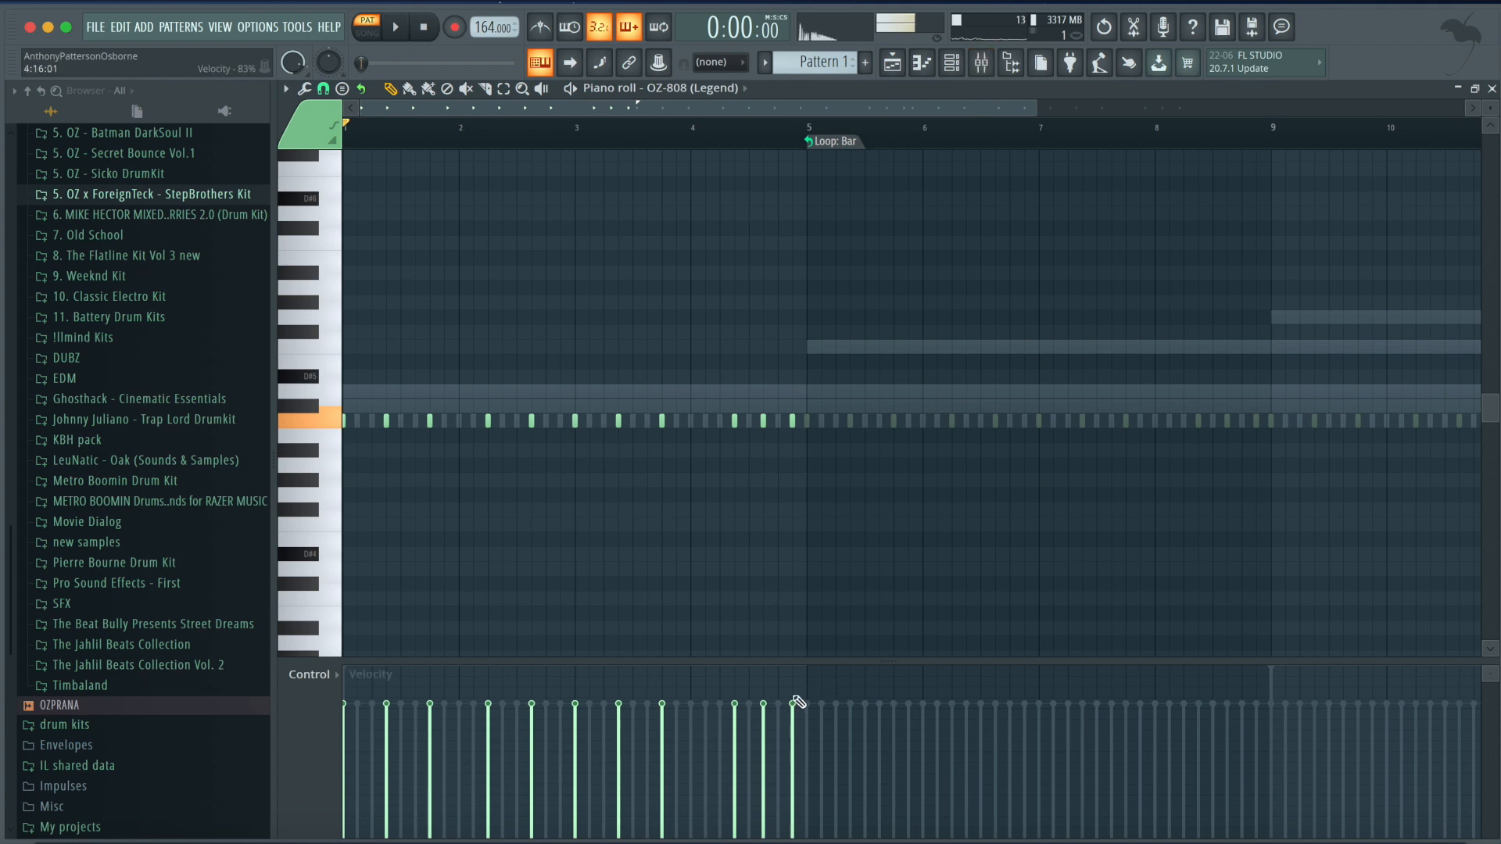
{"action": "left_click_drag", "start_coordinate": [810, 702], "coordinate": [584, 597]}
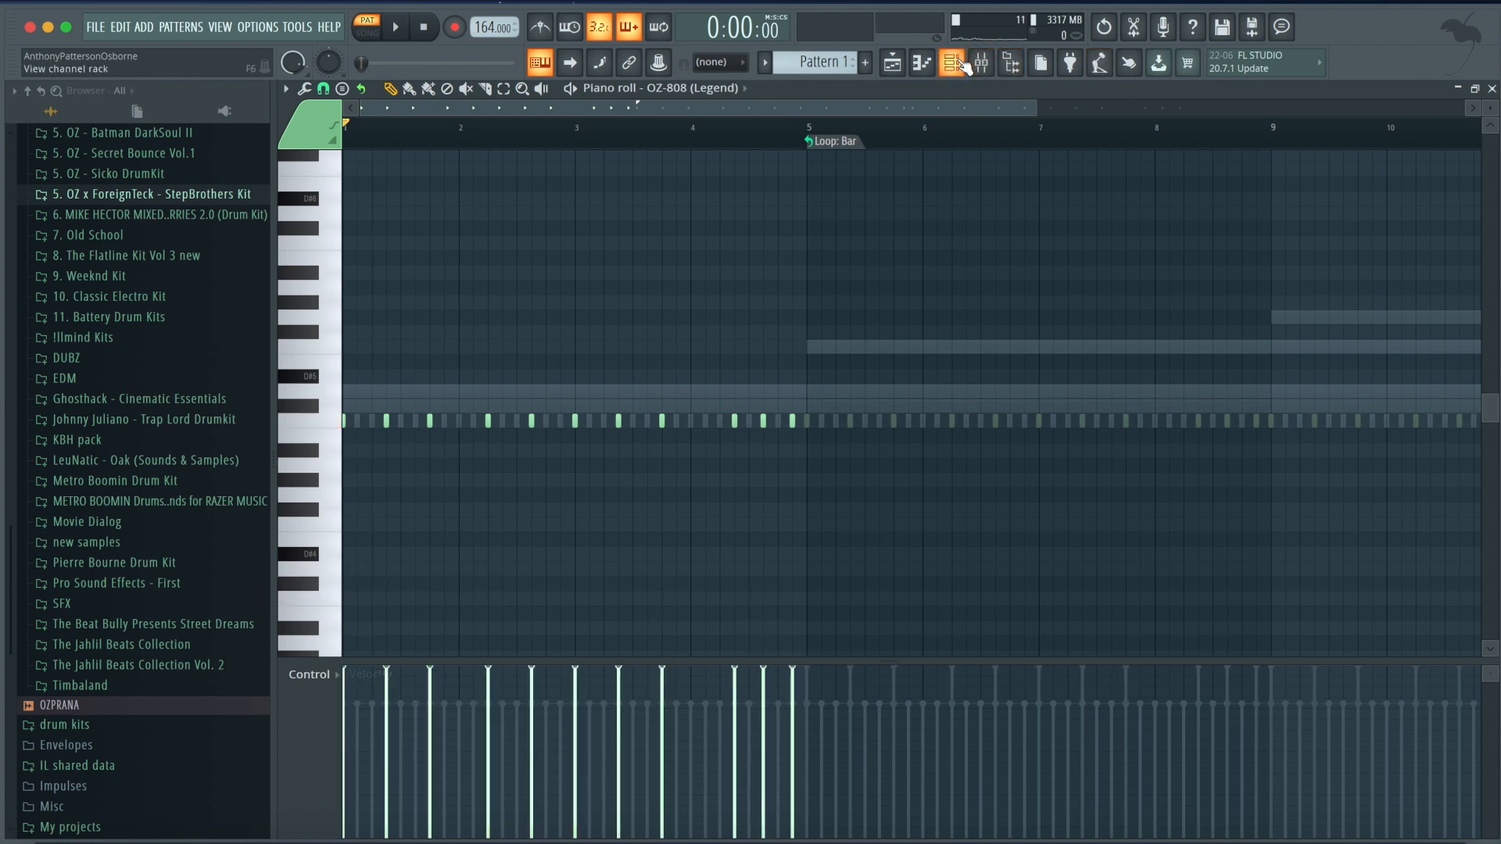
Open the piano roll of the OZ-Kick (Criminal) channel and play the pattern to check its notes and velocities.
{"action": "left_click", "coordinate": [952, 62]}
{"action": "right_click", "coordinate": [486, 424]}
{"action": "left_click", "coordinate": [520, 426]}
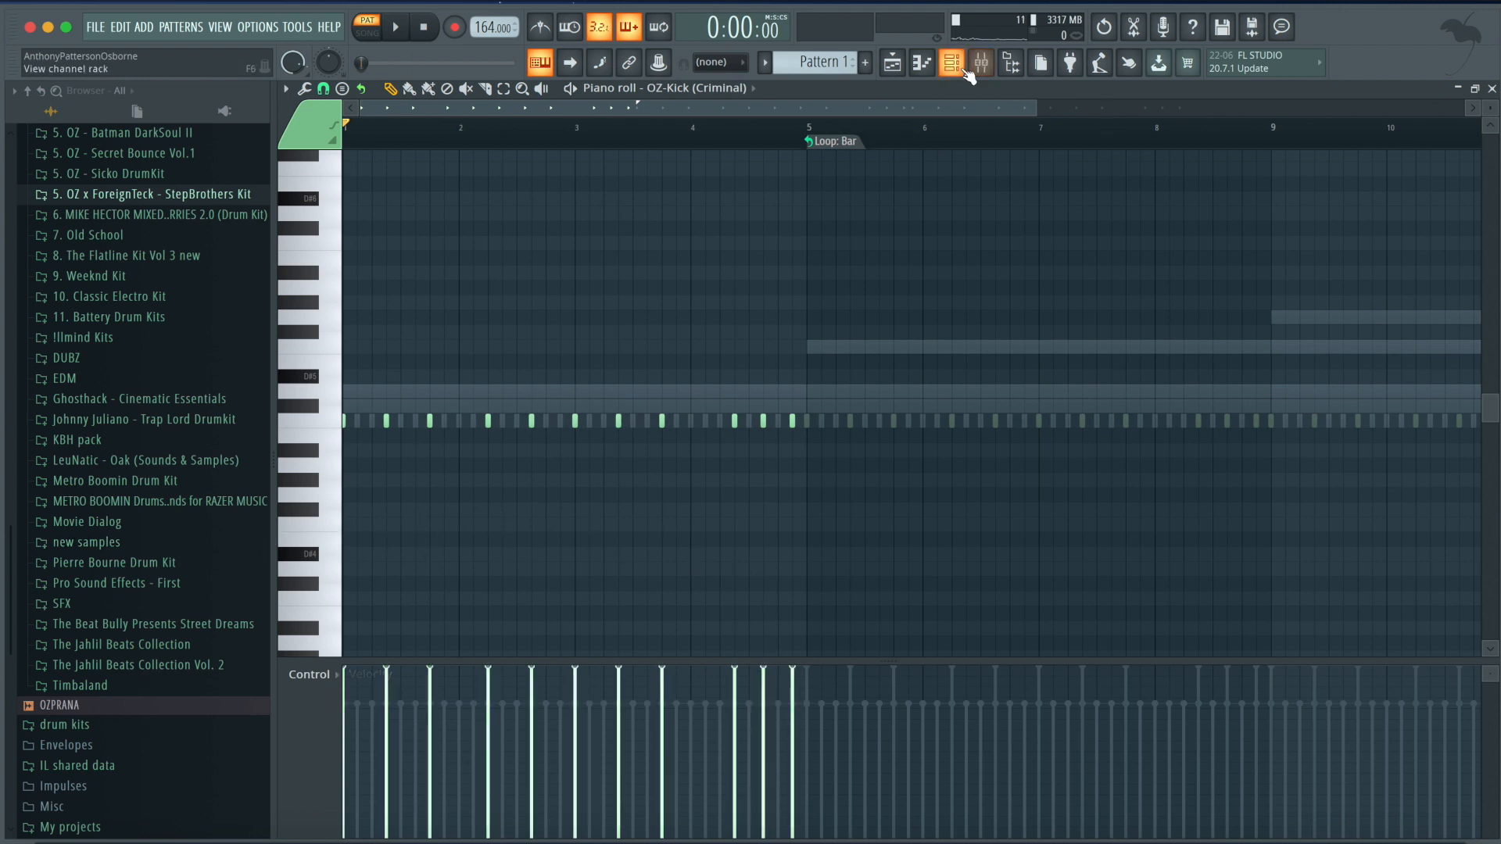
{"action": "key", "text": "space"}
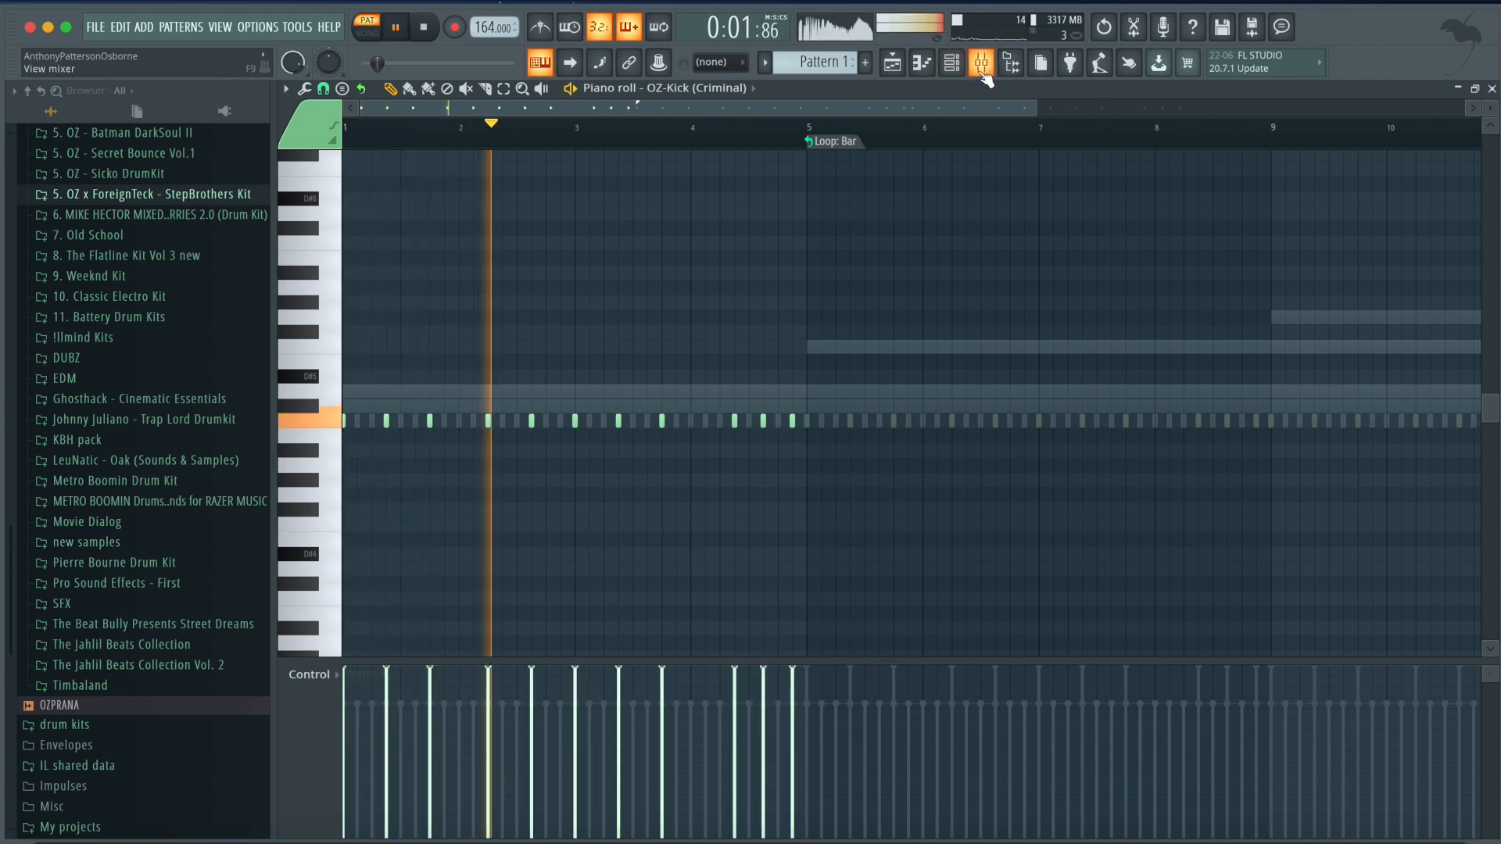
{"action": "key", "text": "space"}
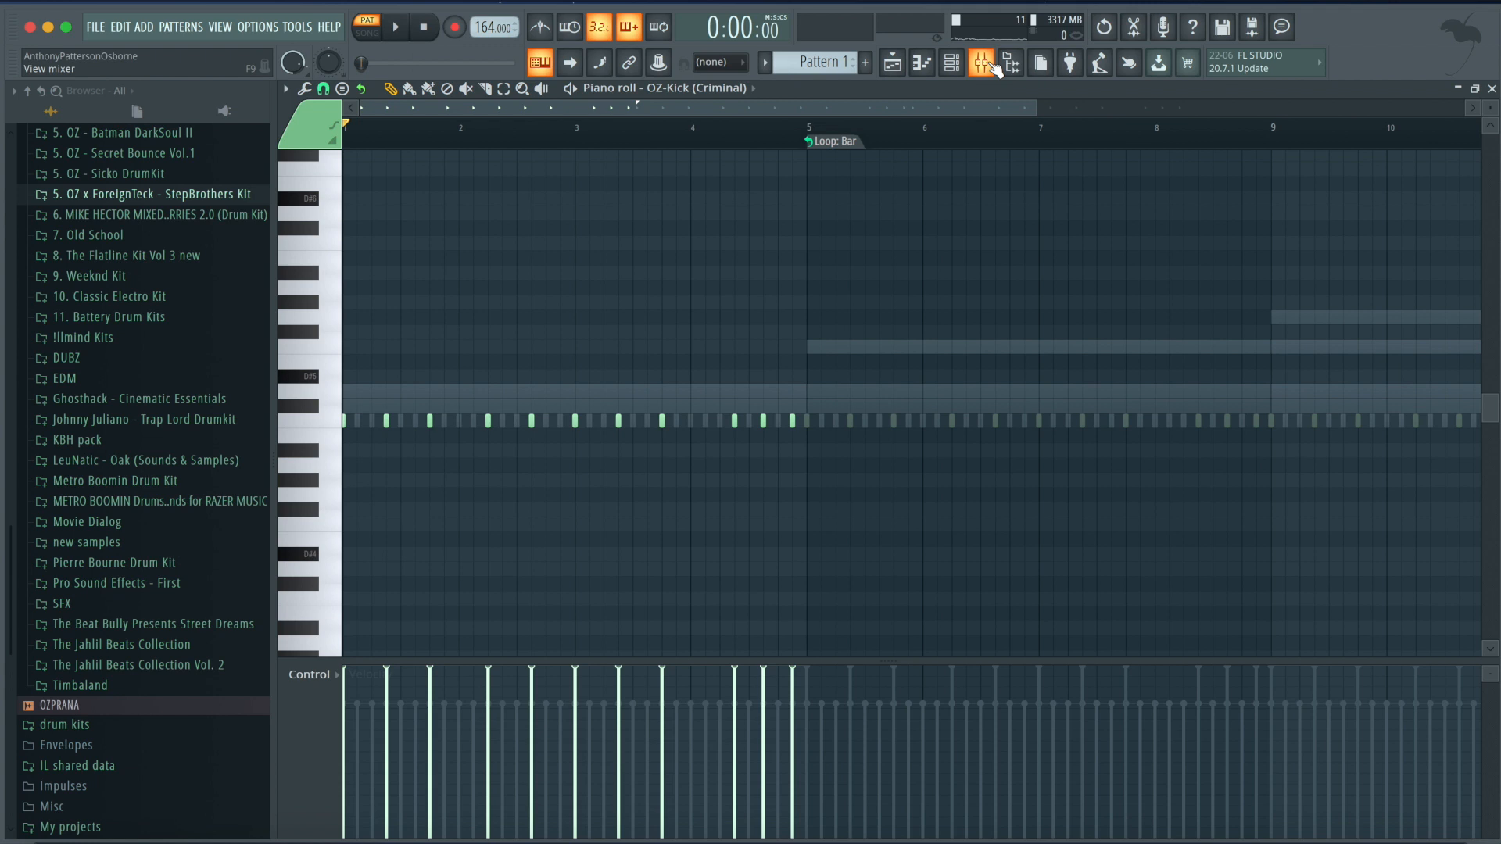
Show the mixer and play the pattern to examine the track and Master levels.
{"action": "left_click", "coordinate": [991, 66]}
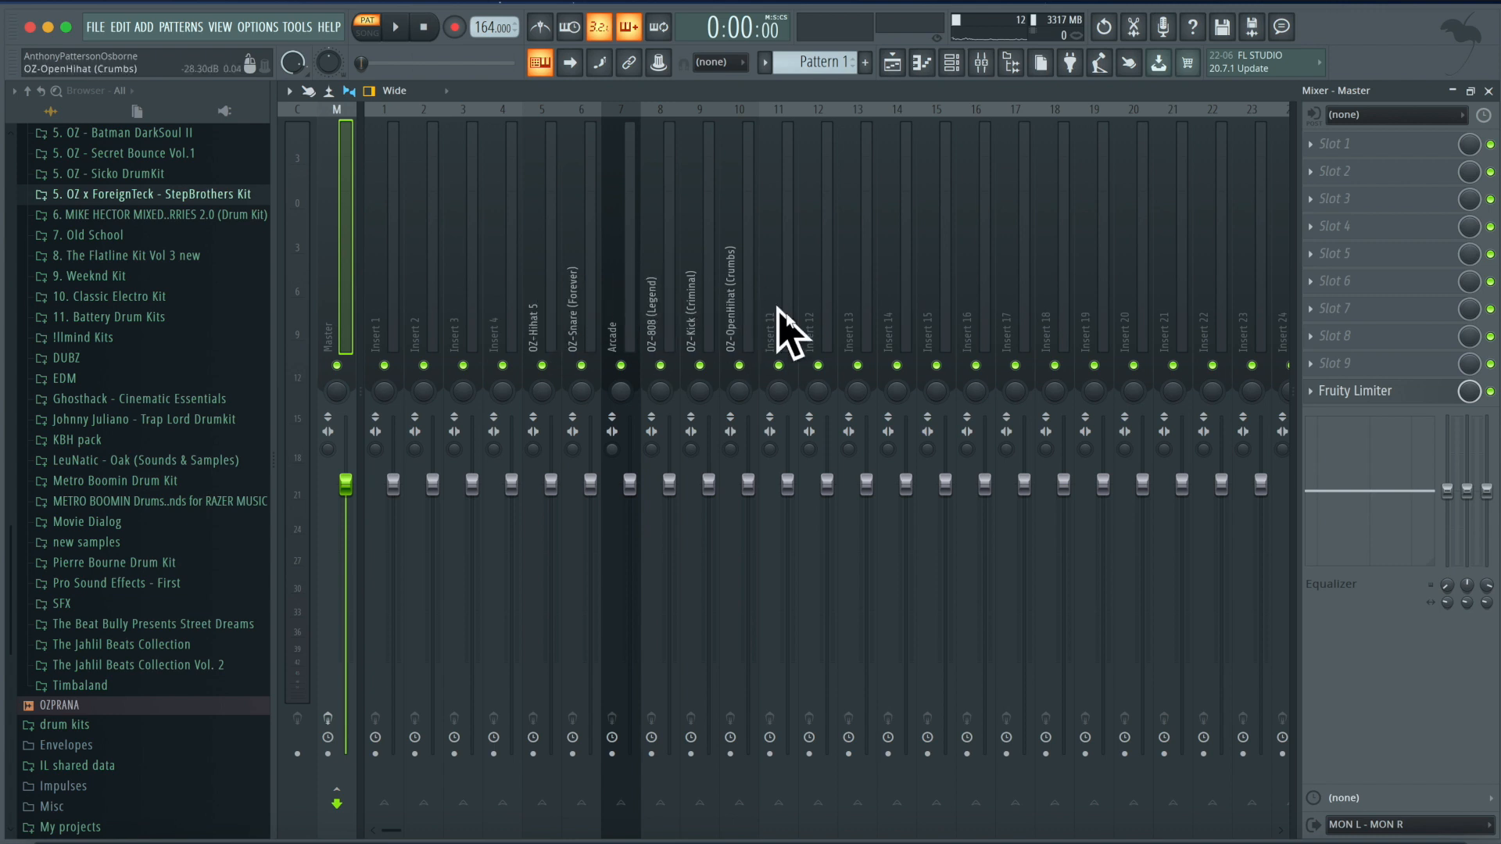
{"action": "key", "text": "space"}
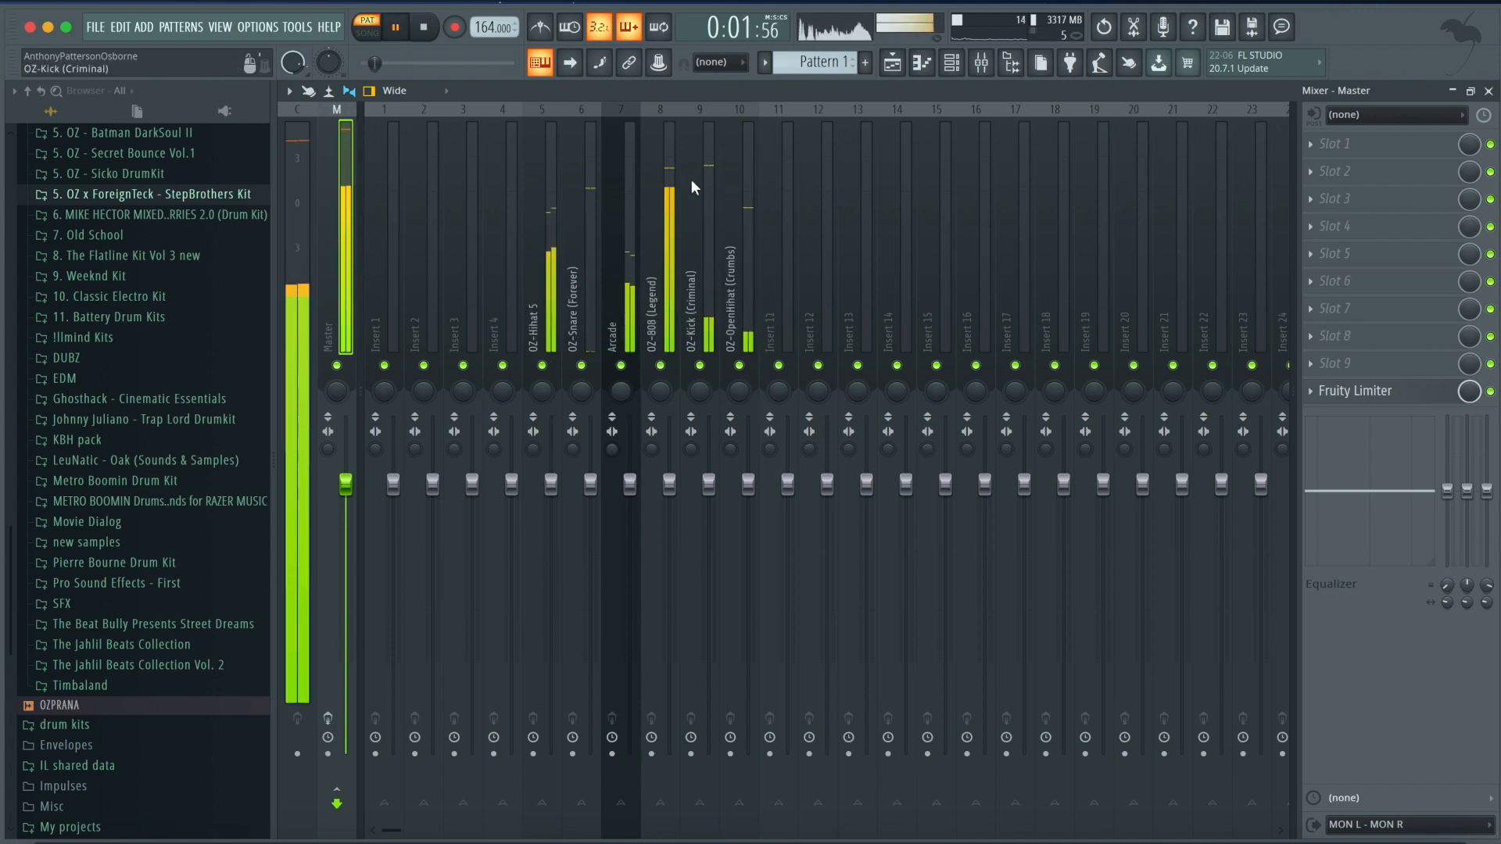
{"action": "key", "text": "space"}
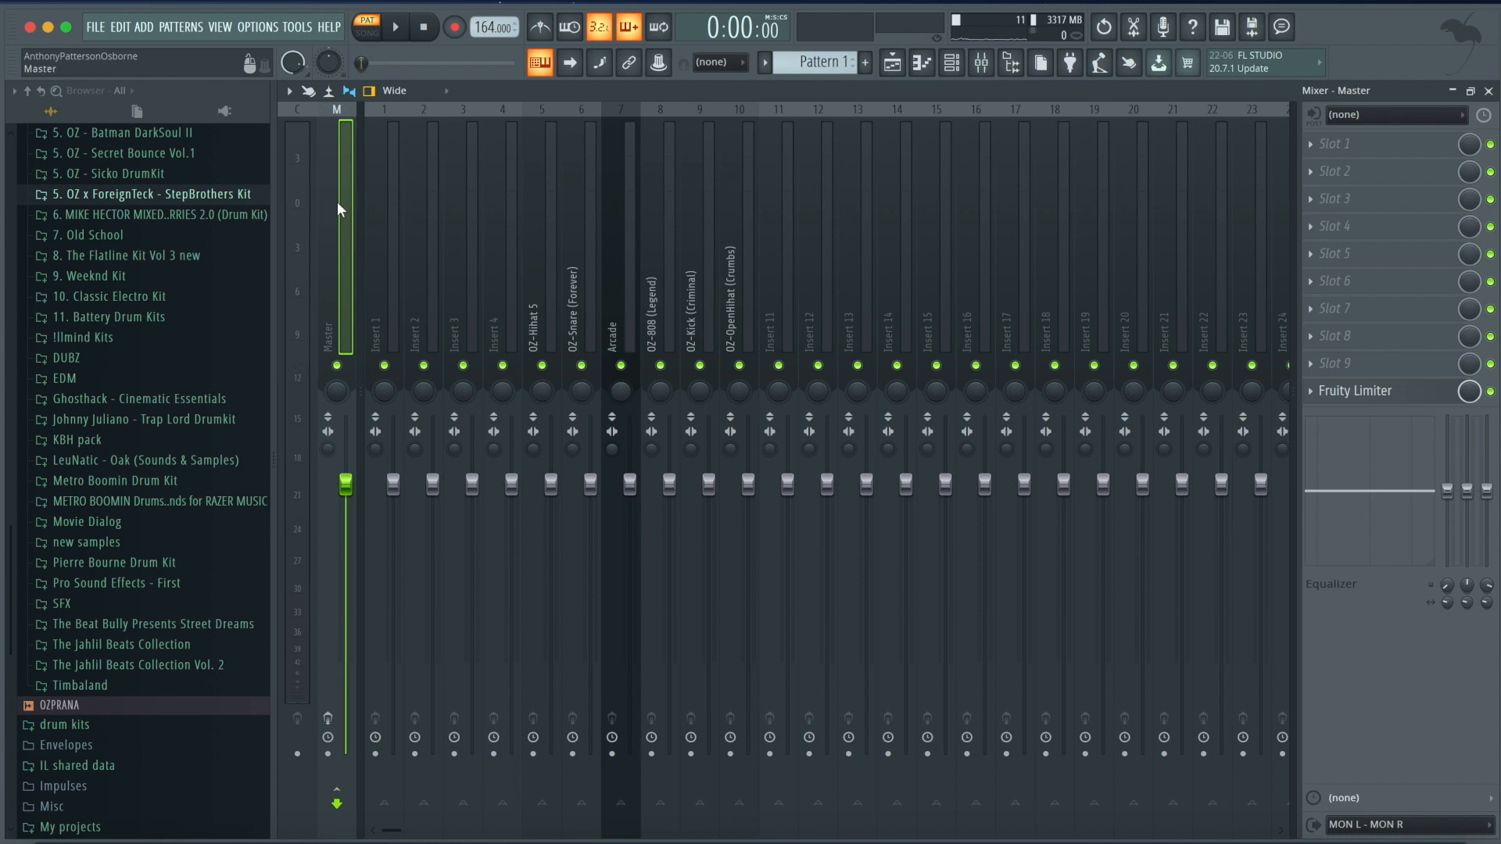
{"action": "key", "text": "space"}
{"action": "key", "text": "space"}
{"action": "left_click", "coordinate": [539, 315]}
{"action": "left_click_drag", "start_coordinate": [538, 314], "coordinate": [748, 308]}
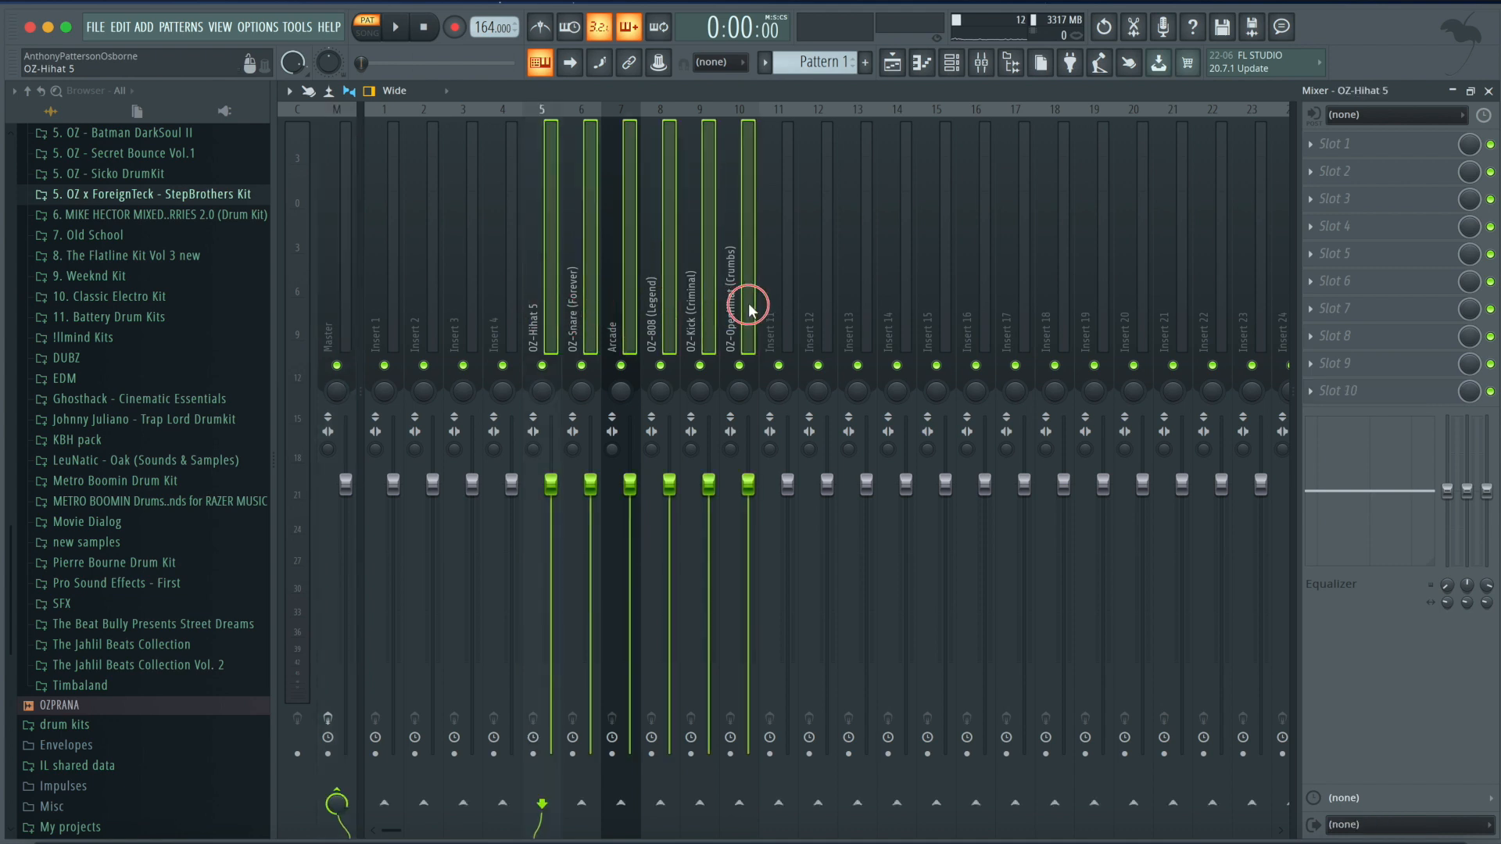
{"action": "left_click", "coordinate": [674, 296]}
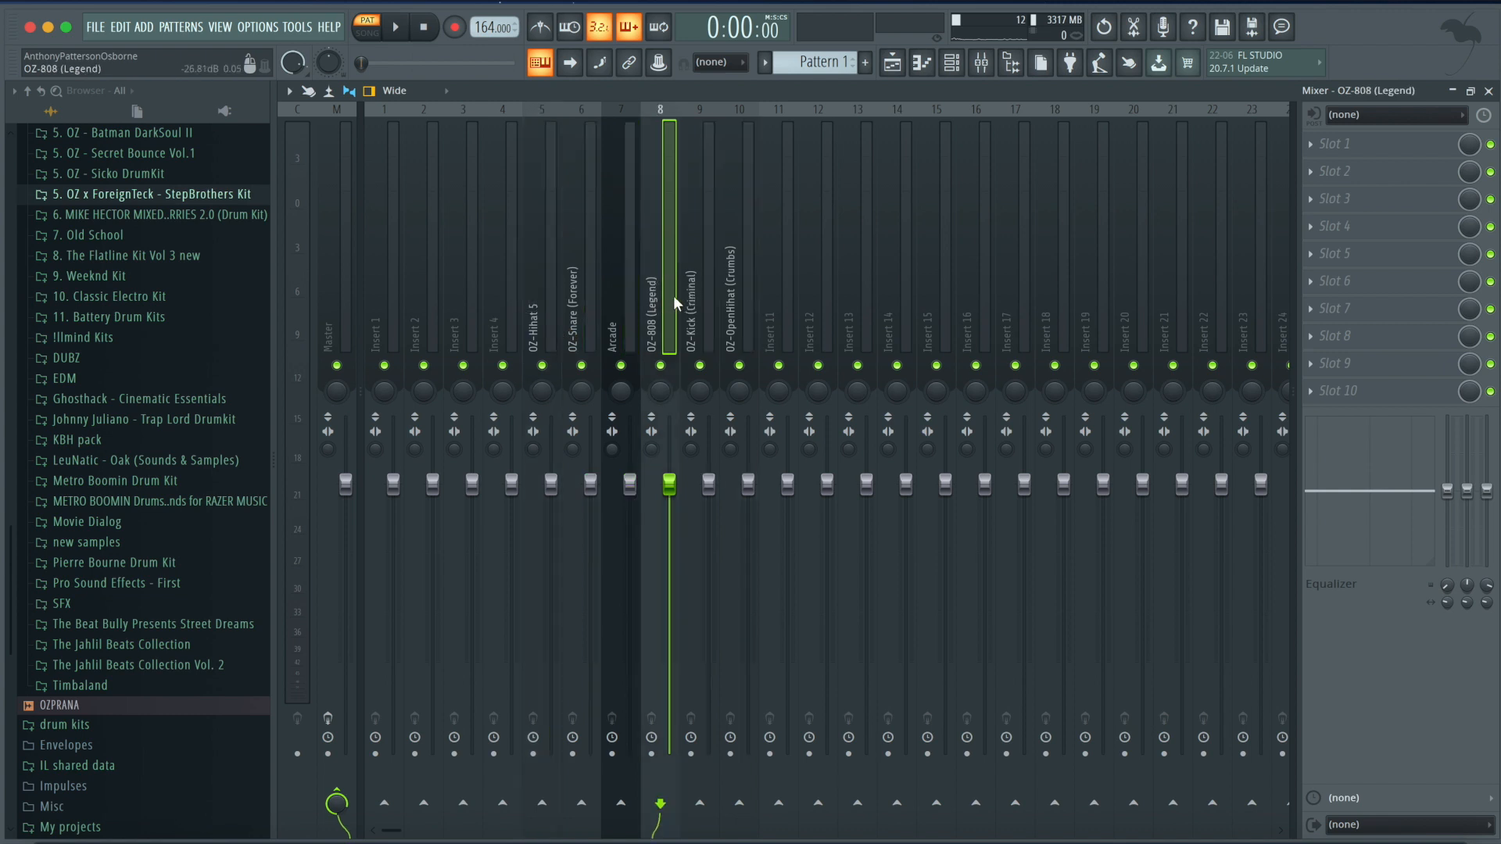
Select mixer tracks 5 to 10, from OZ-Hihat 5 to OZ-OpenHihat (Crumbs), and lower their volume faders together.
{"action": "left_click", "coordinate": [534, 294]}
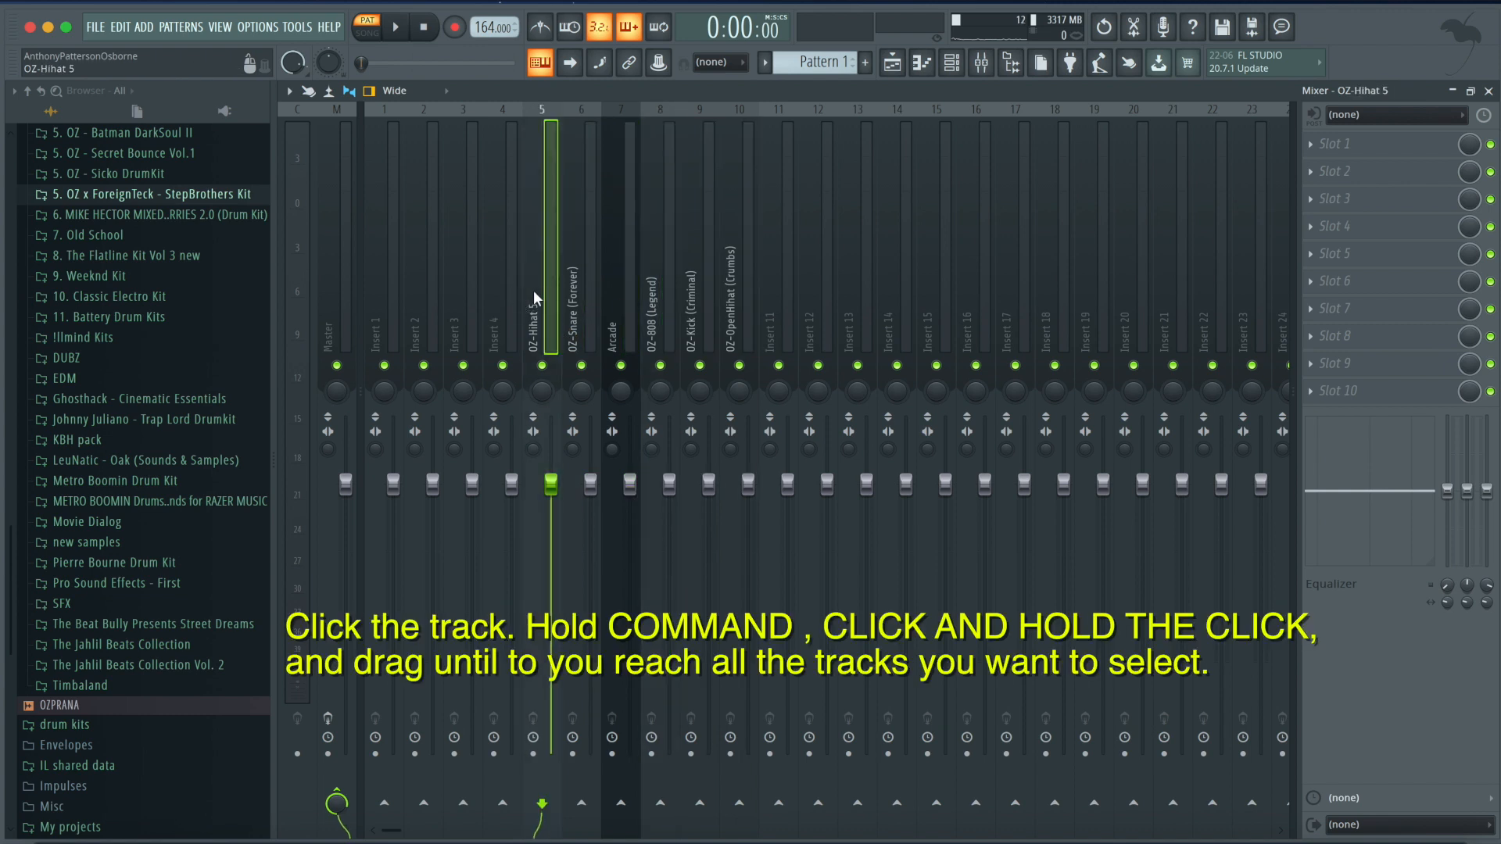
{"action": "left_click_drag", "start_coordinate": [533, 297], "coordinate": [734, 294]}
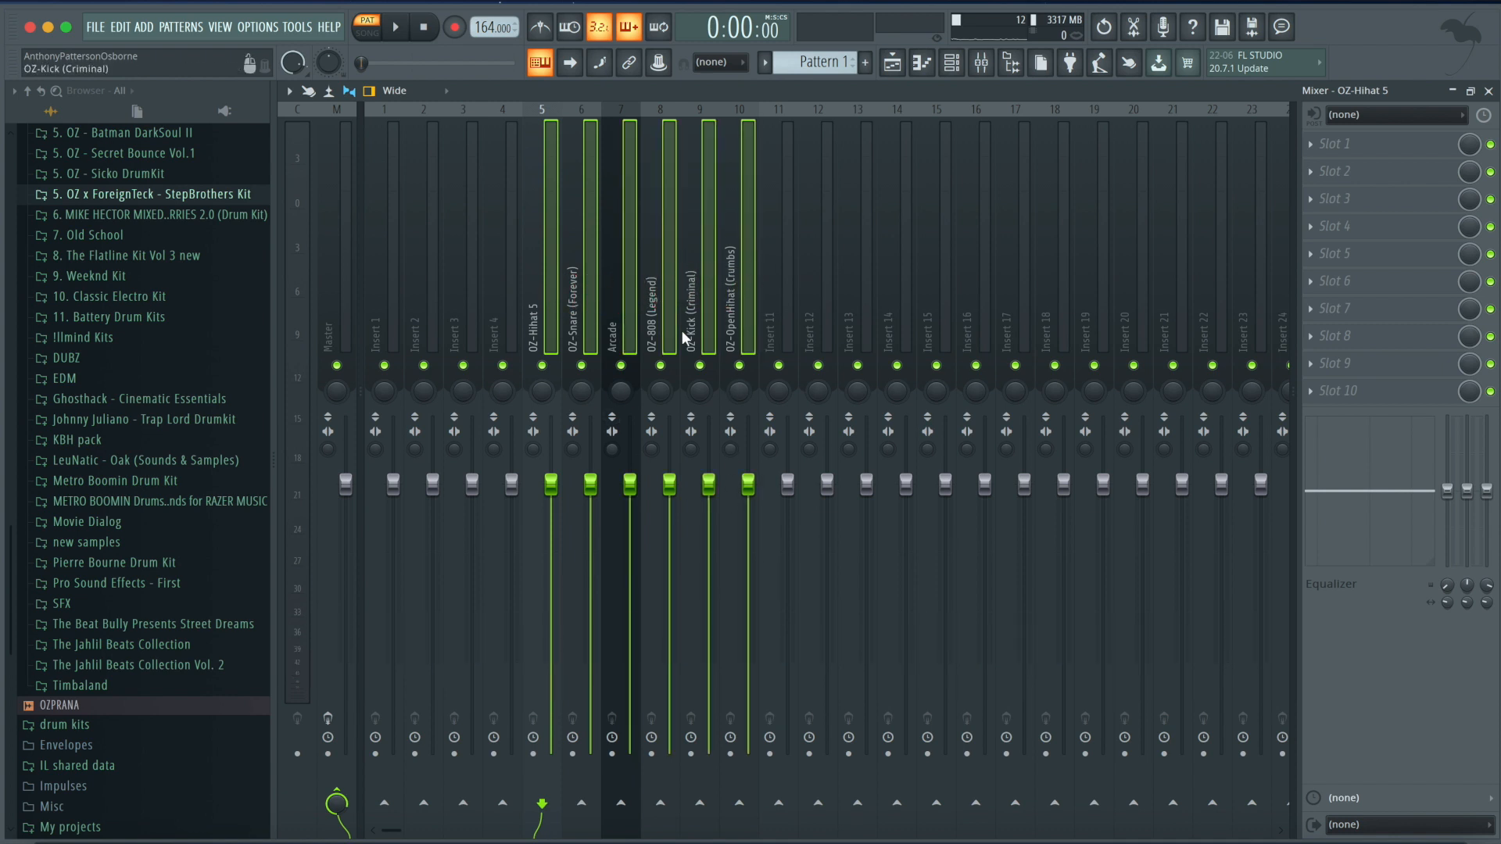
{"action": "left_click_drag", "start_coordinate": [551, 485], "coordinate": [551, 542]}
Play the pattern with the Master track selected to check the overall level after lowering the faders.
{"action": "key", "text": "space"}
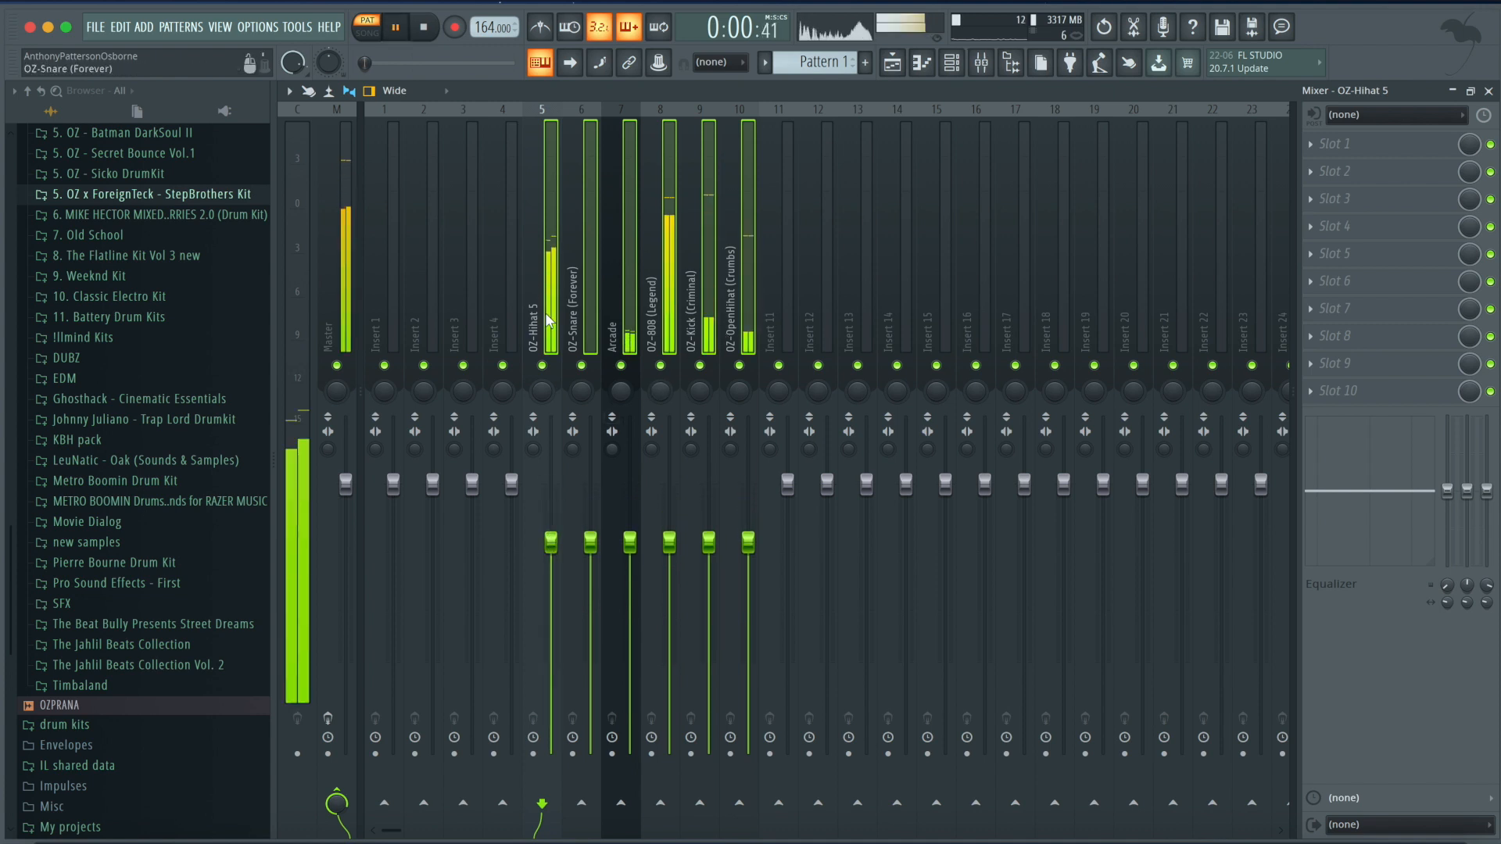
{"action": "left_click", "coordinate": [327, 231]}
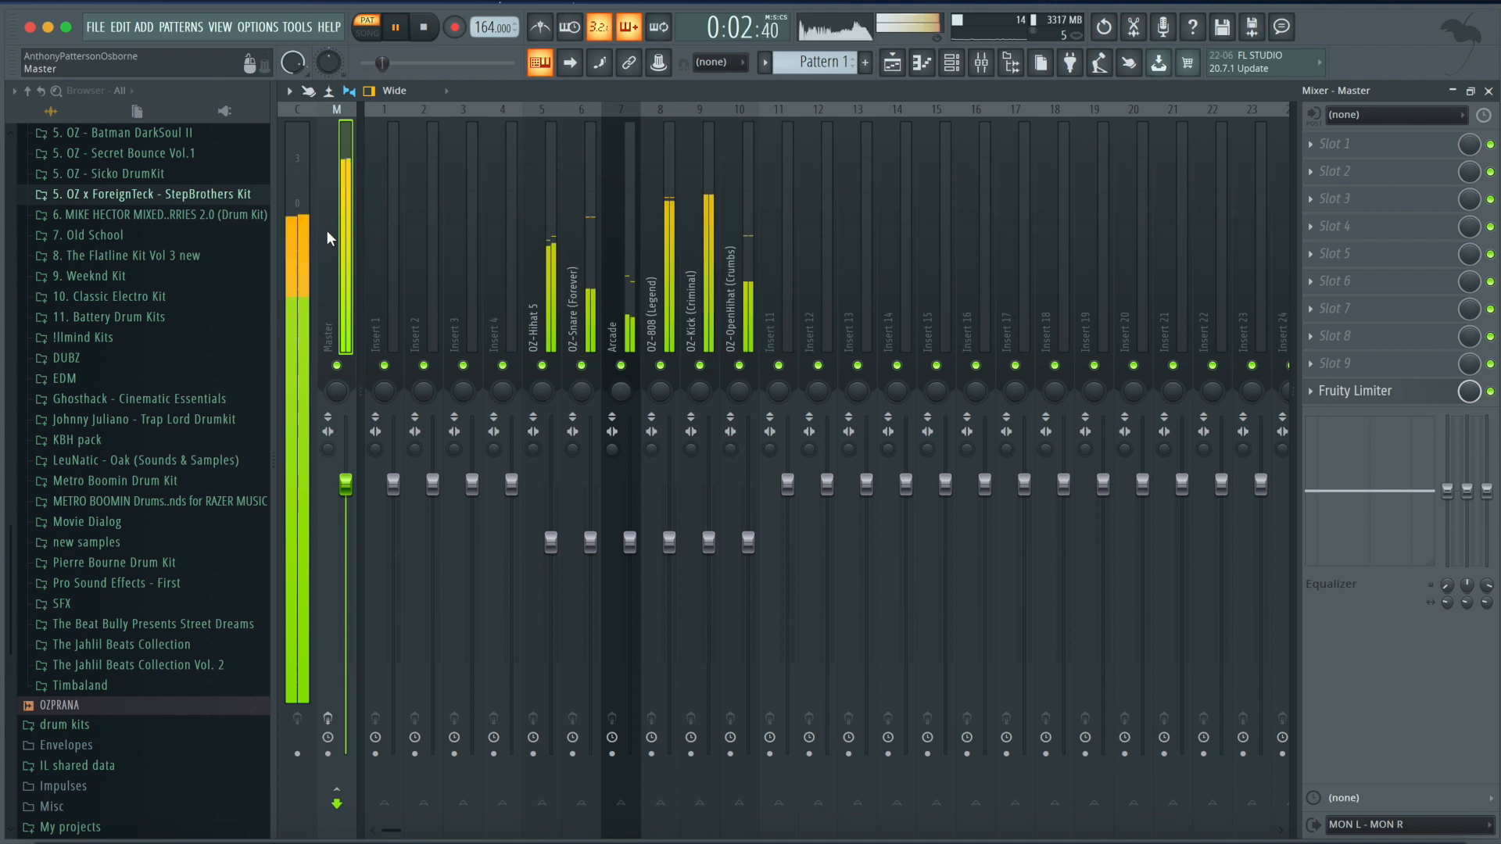
{"action": "key", "text": "space"}
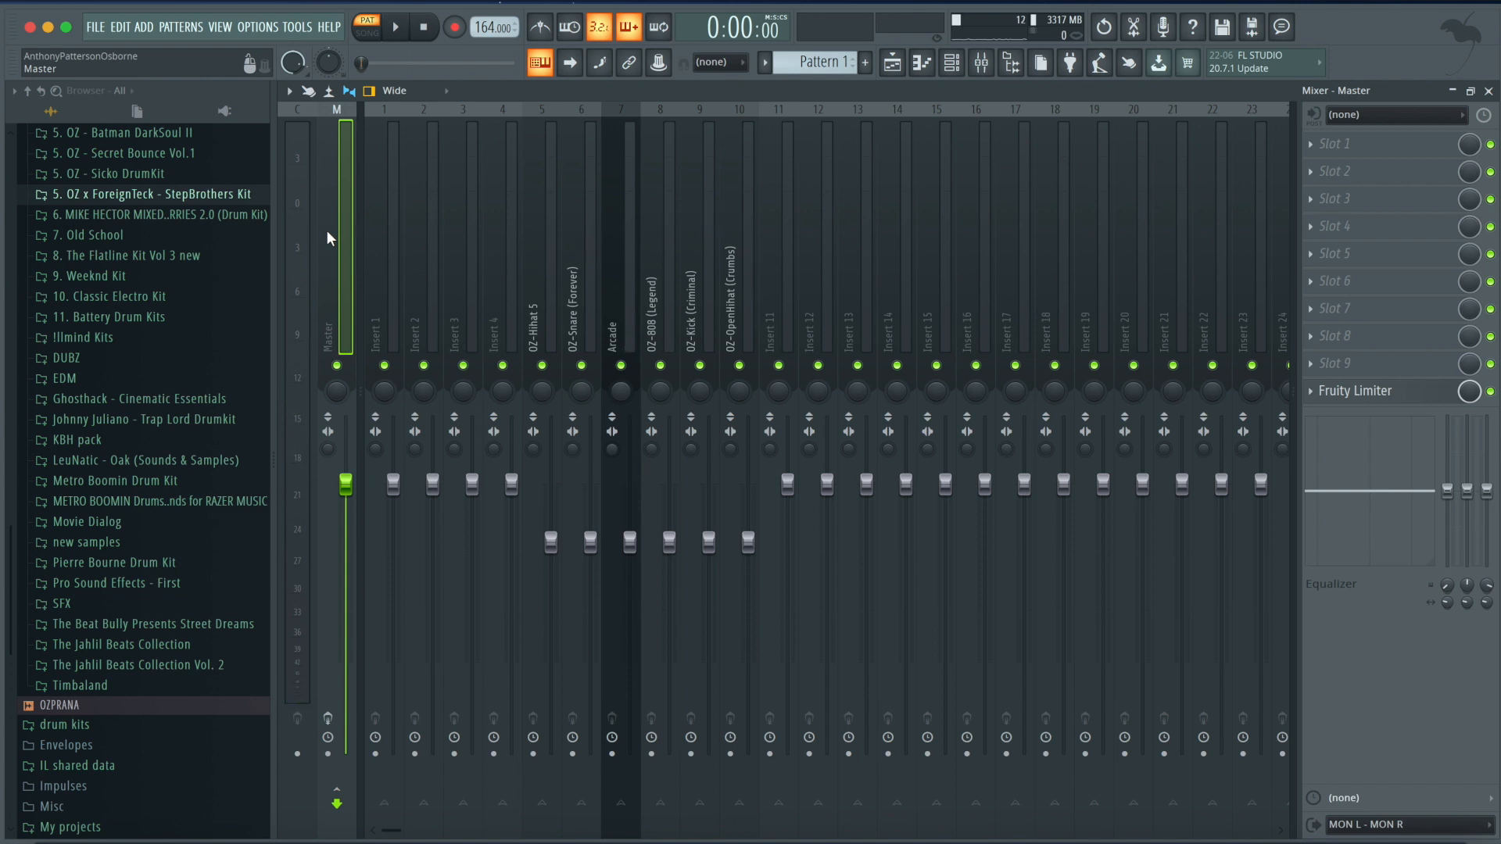
Open the channel rack and move it below the mixer's level meters.
{"action": "left_click", "coordinate": [972, 66]}
{"action": "left_click", "coordinate": [969, 66]}
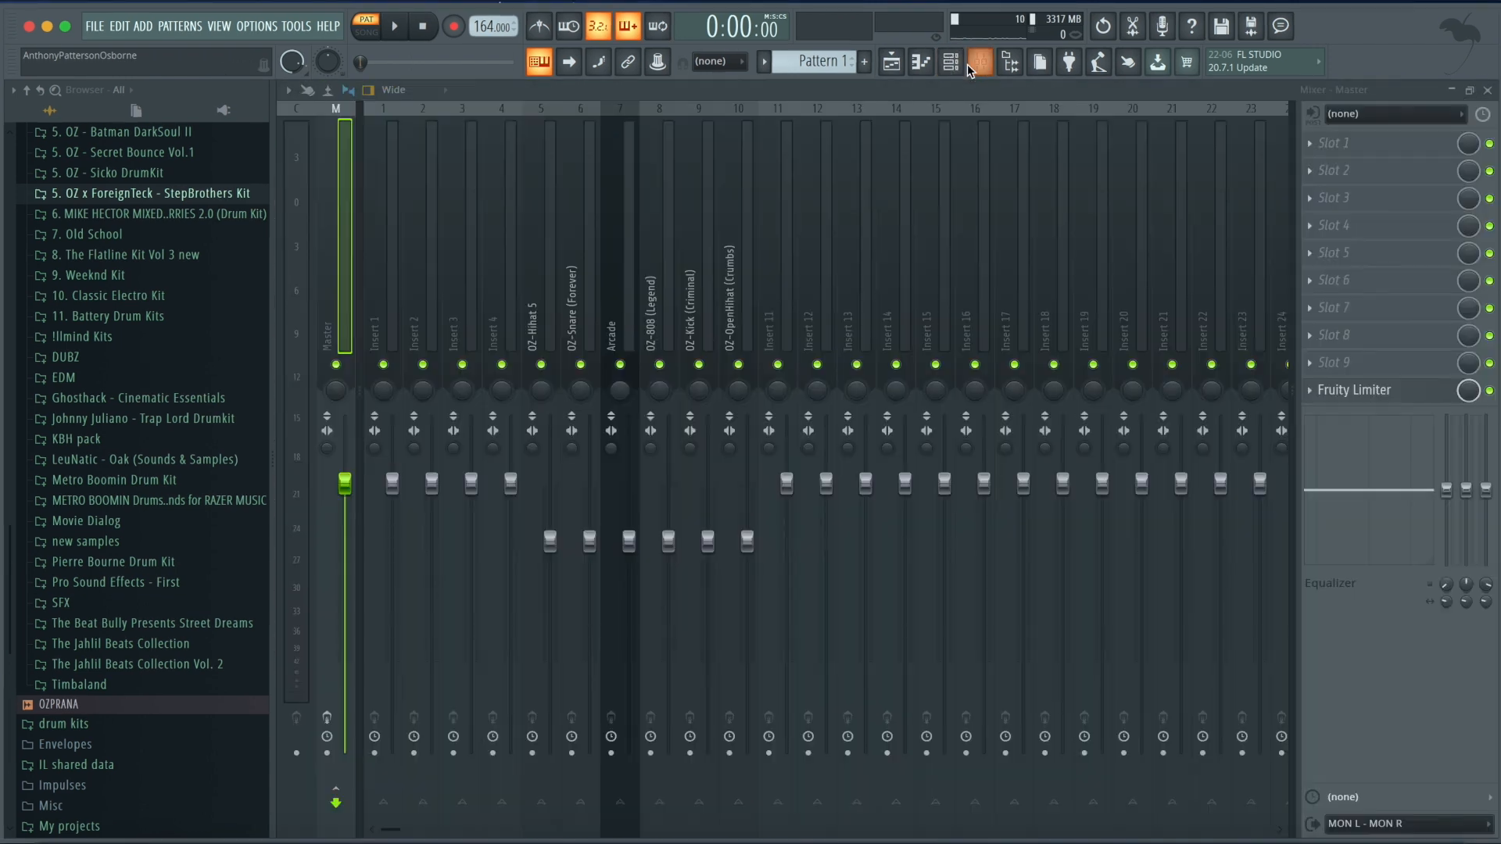
{"action": "left_click", "coordinate": [951, 64]}
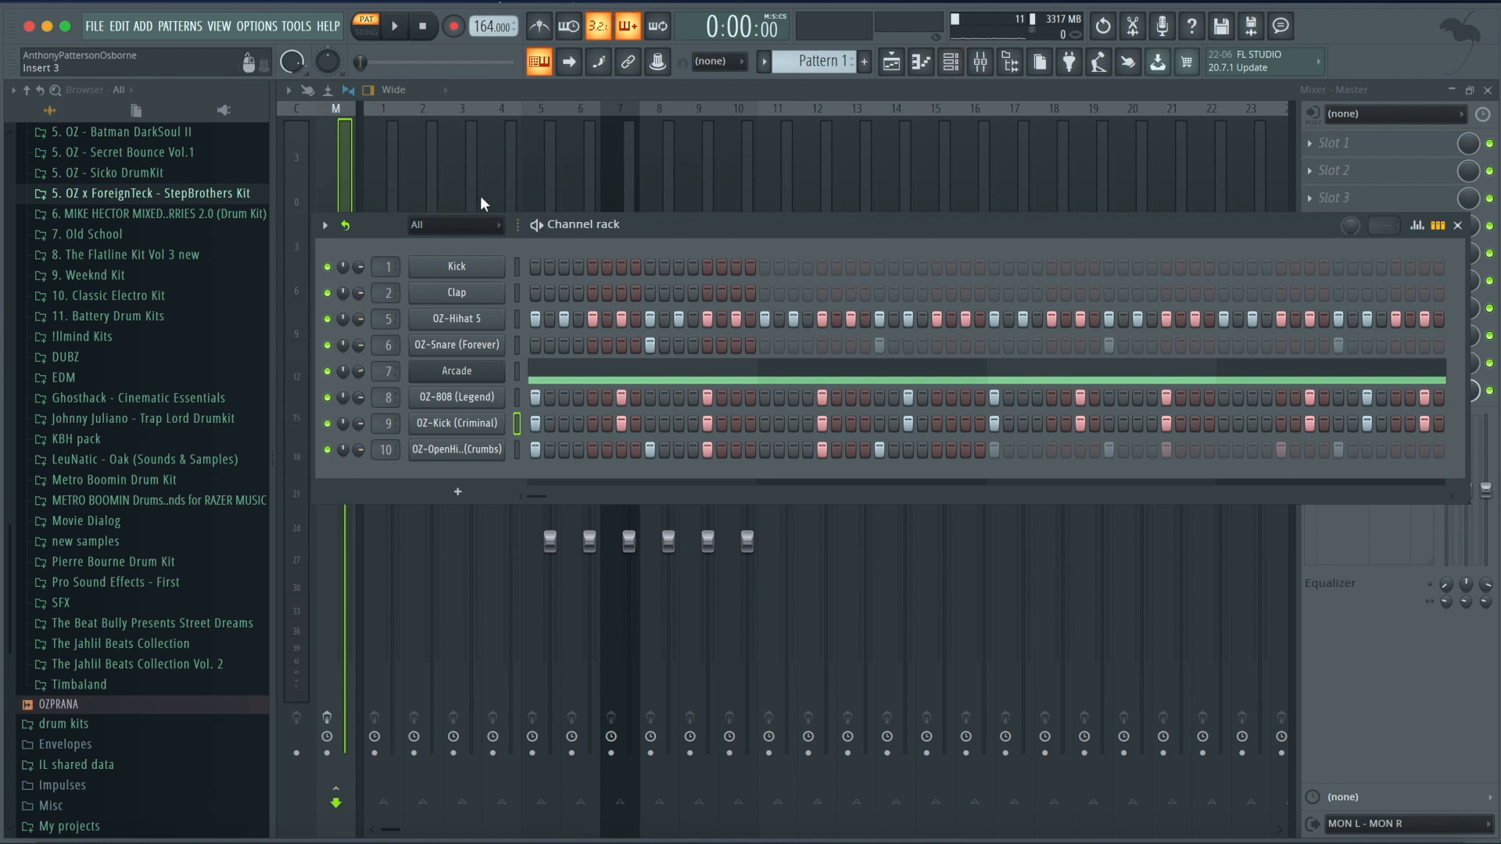
{"action": "left_click_drag", "start_coordinate": [706, 236], "coordinate": [720, 473]}
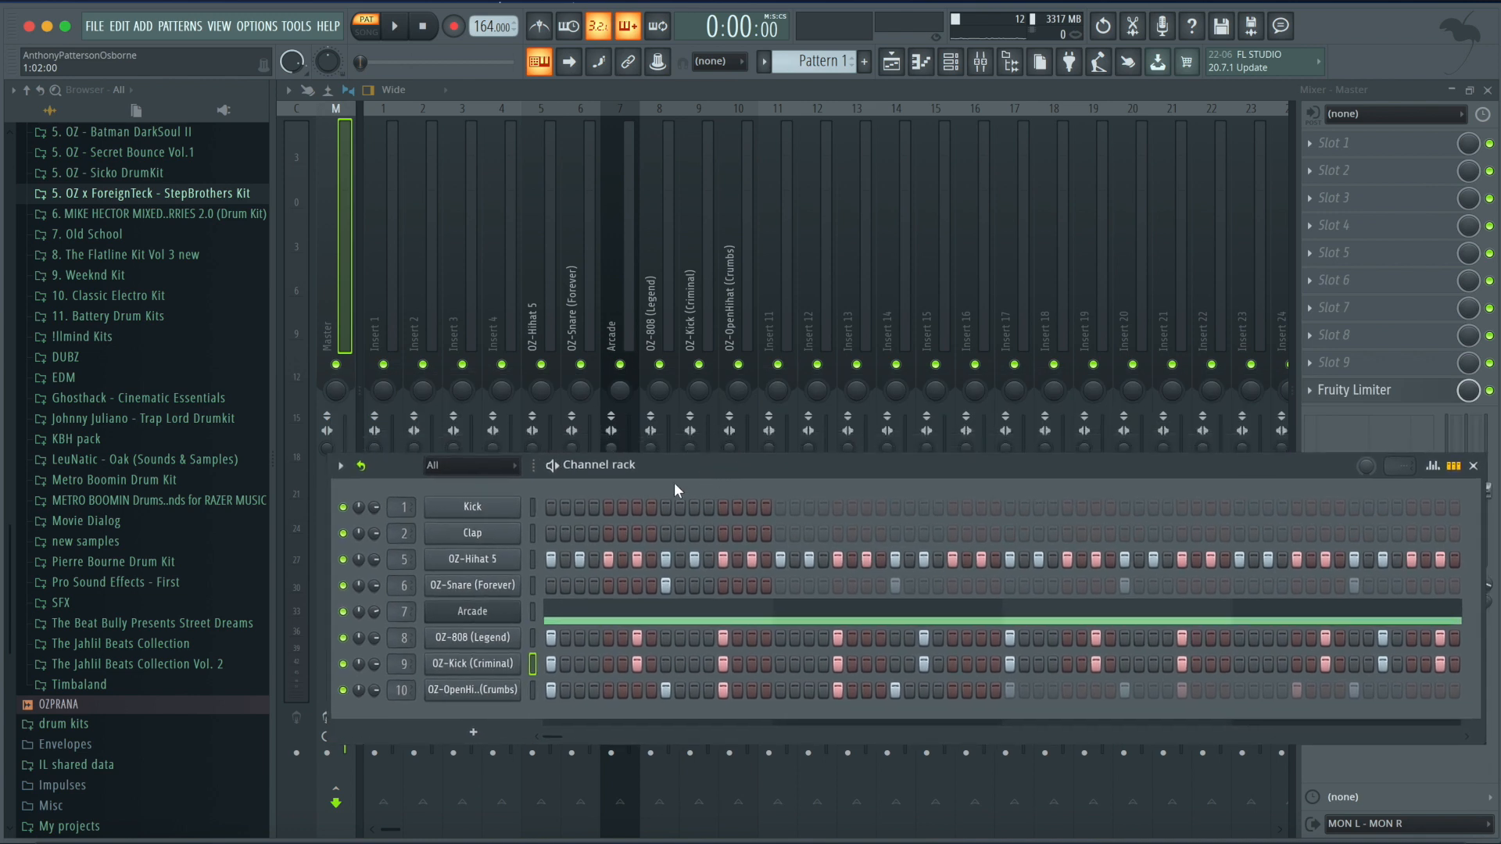
Set the OZ-808 (Legend) channel's volume to 73% while the pattern plays, then stop playback.
{"action": "key", "text": "space"}
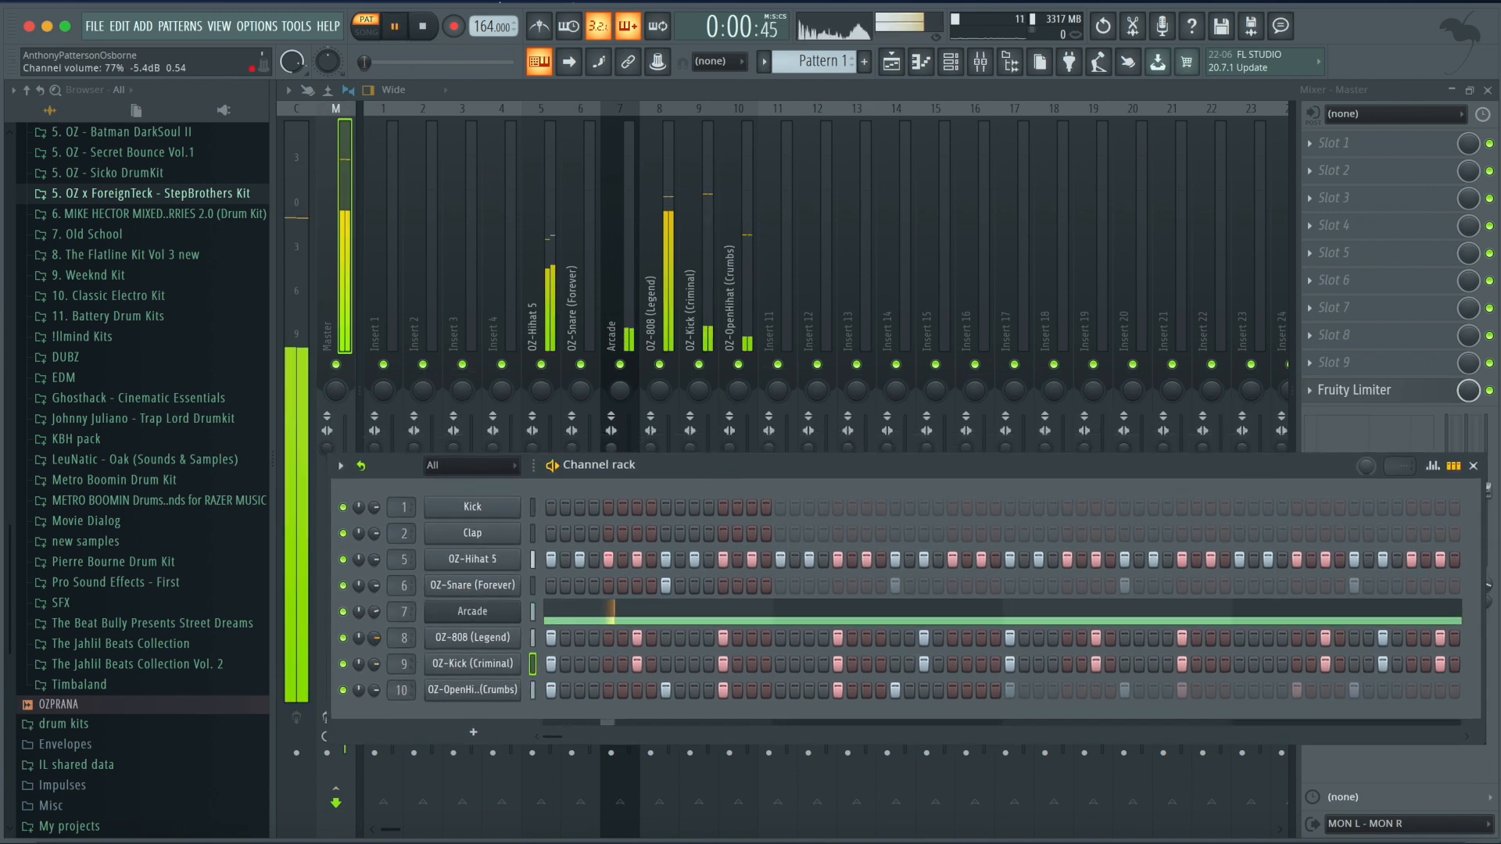
{"action": "left_click_drag", "start_coordinate": [374, 638], "coordinate": [374, 589]}
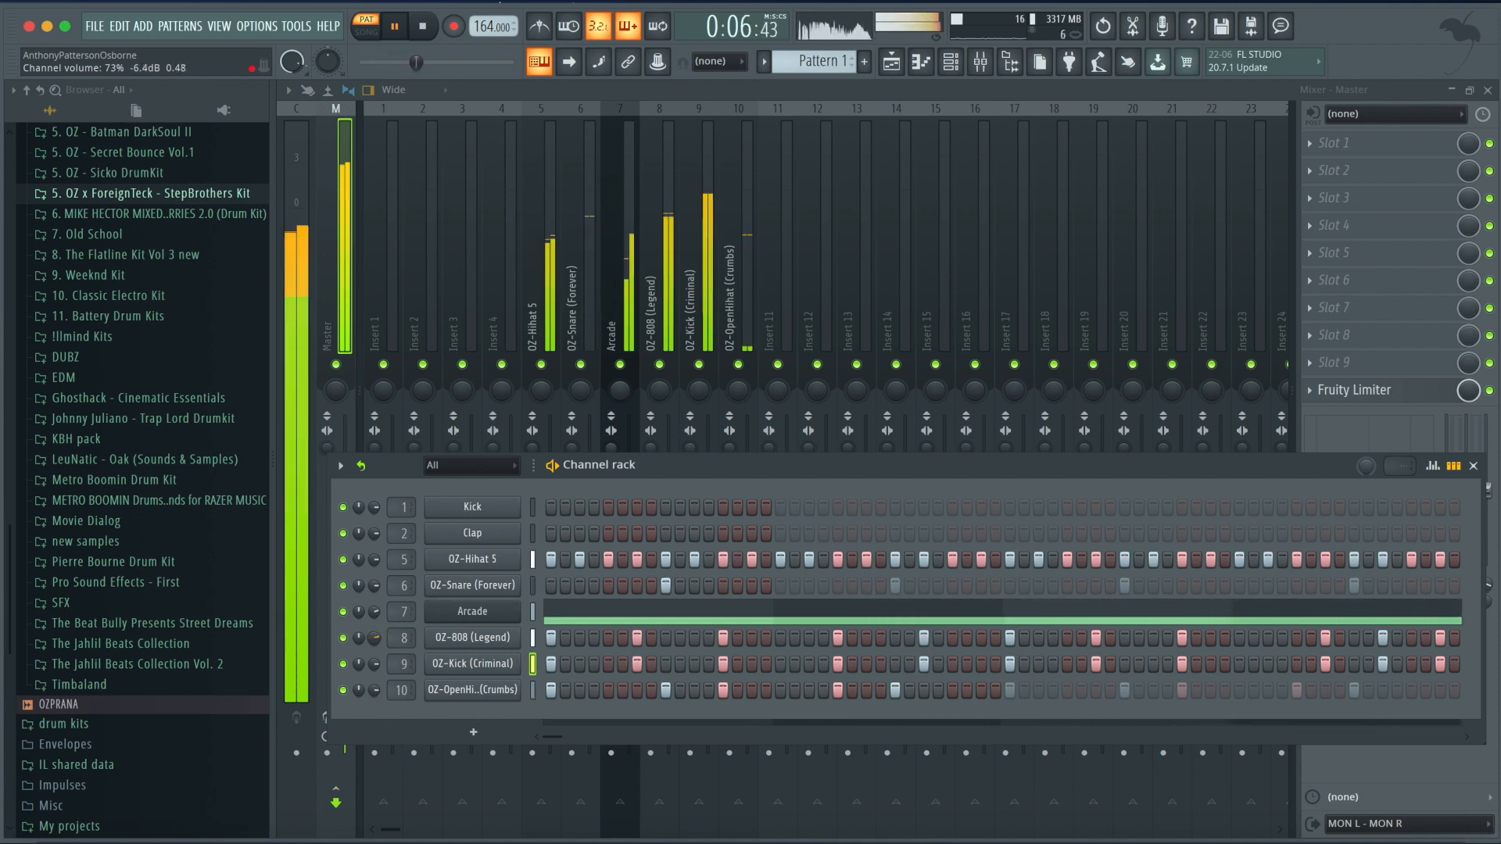
{"action": "right_click", "coordinate": [376, 639]}
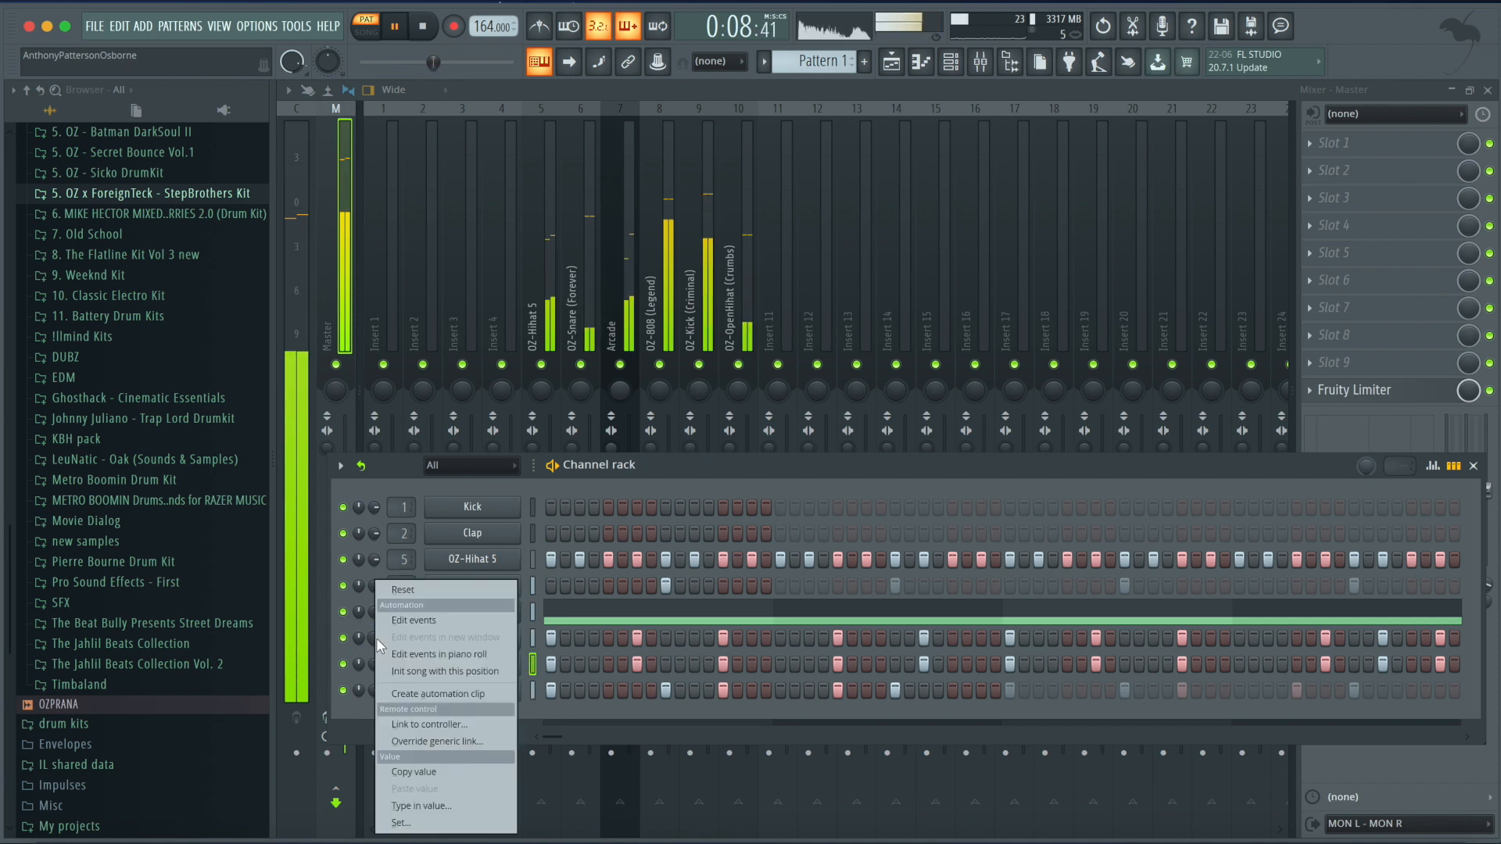
{"action": "key", "text": "Escape"}
{"action": "key", "text": "space"}
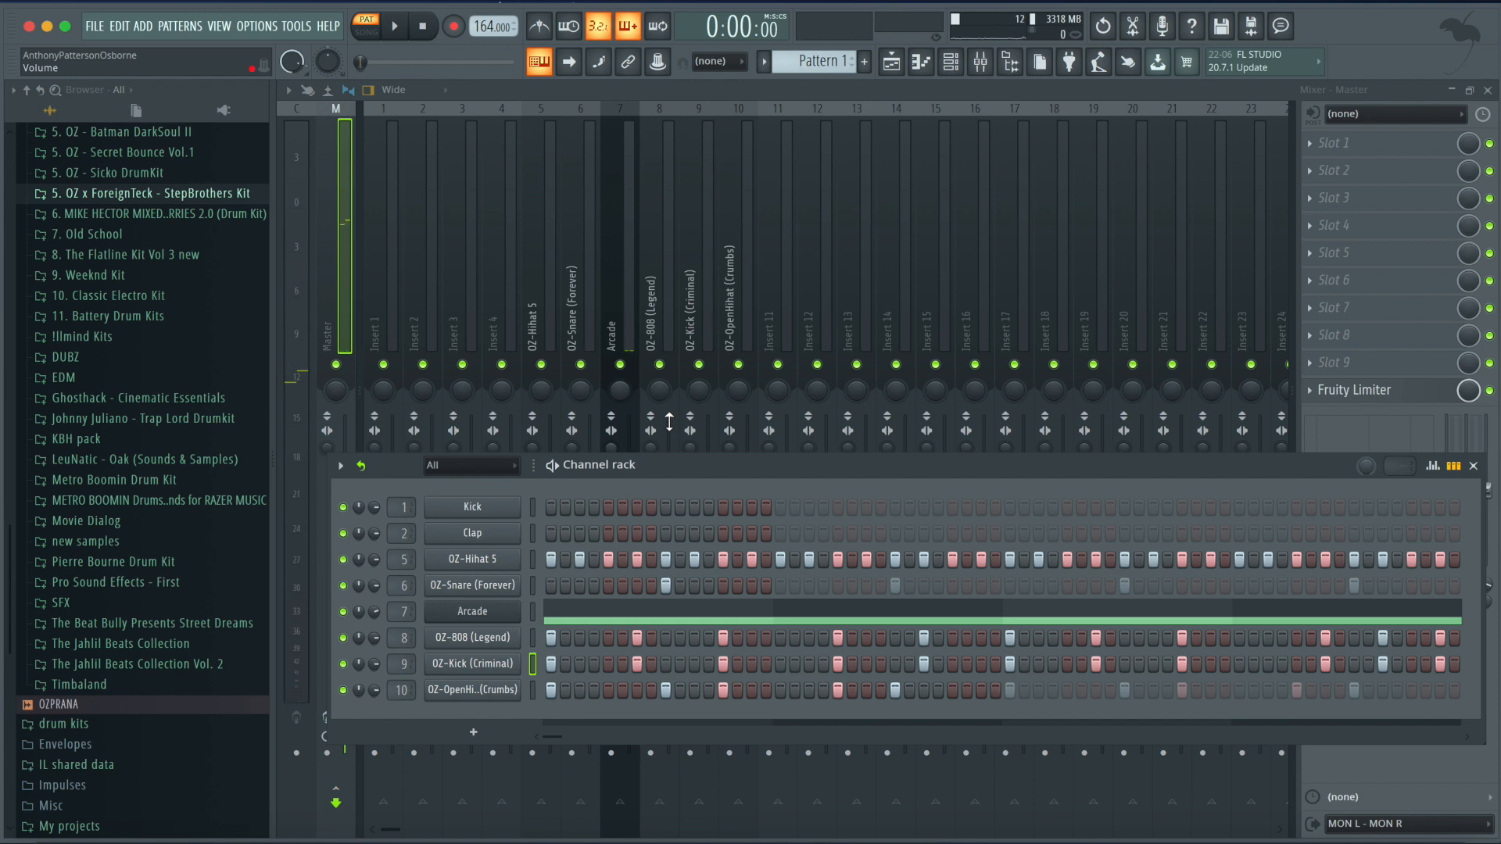
{"action": "left_click", "coordinate": [660, 289]}
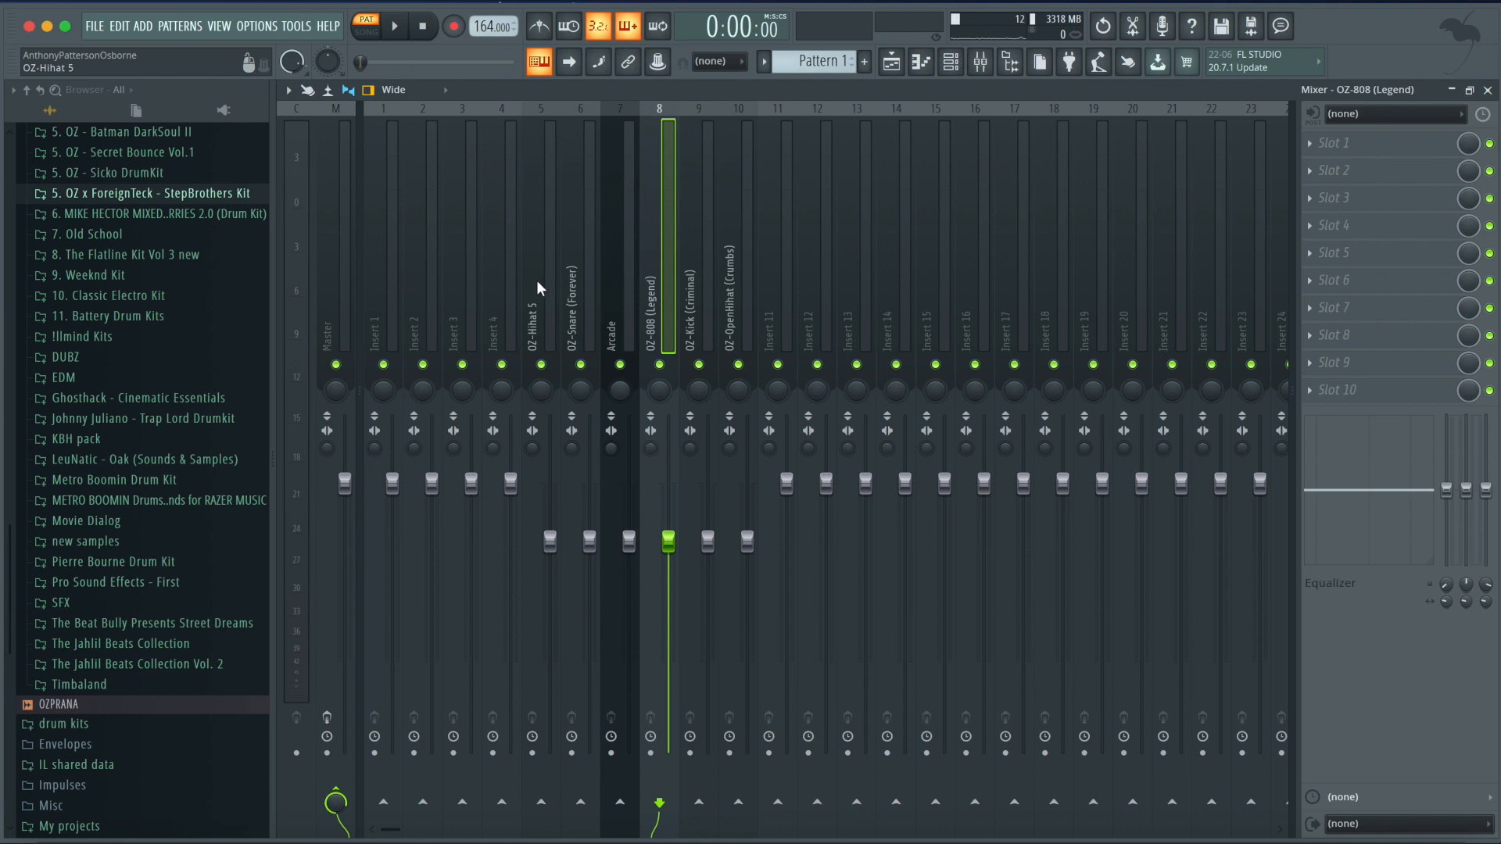
{"action": "left_click", "coordinate": [741, 265]}
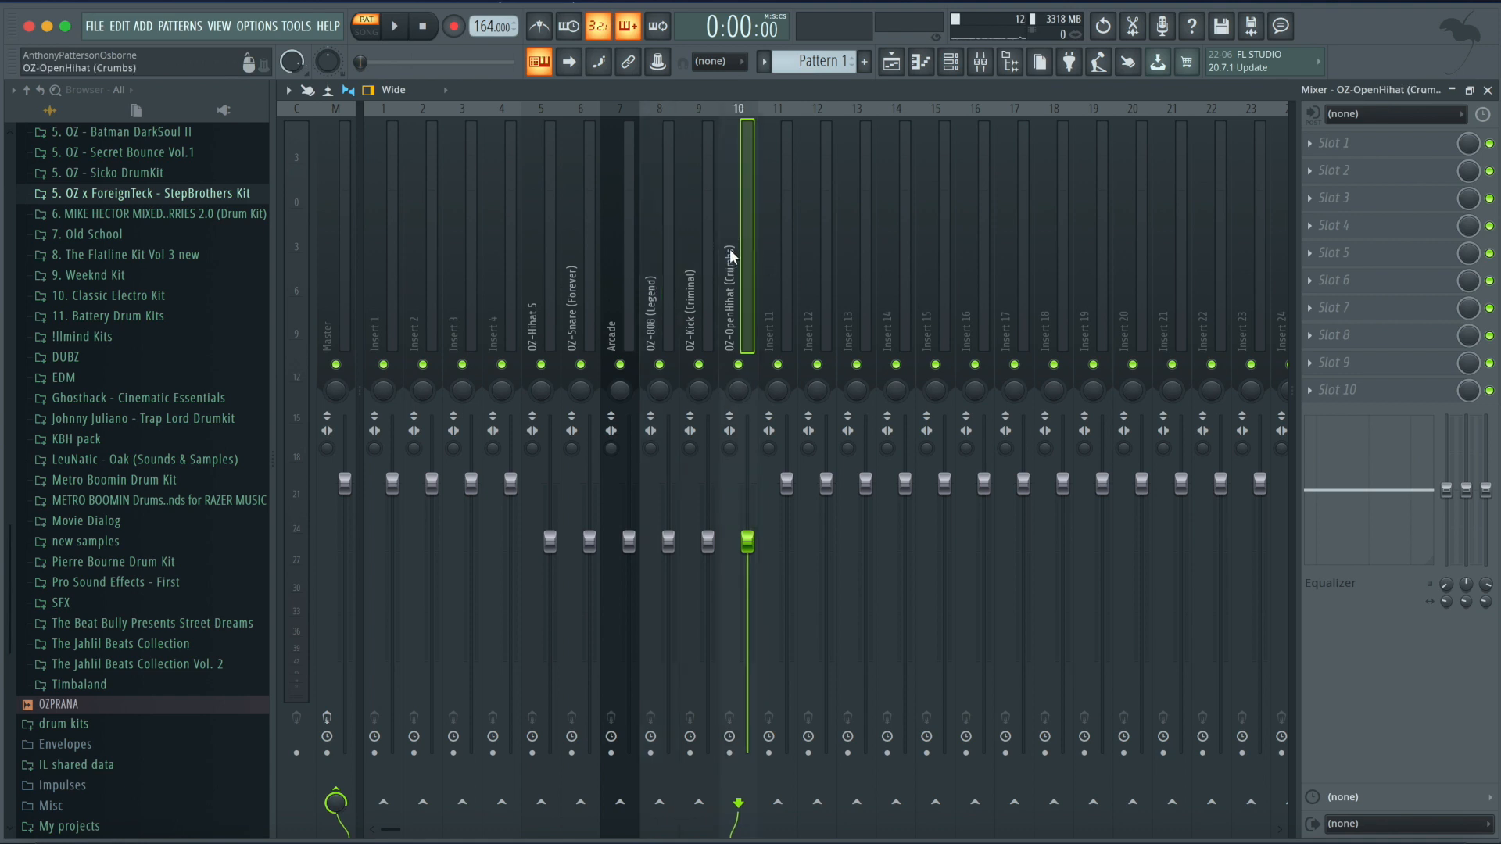
{"action": "left_click", "coordinate": [1370, 174]}
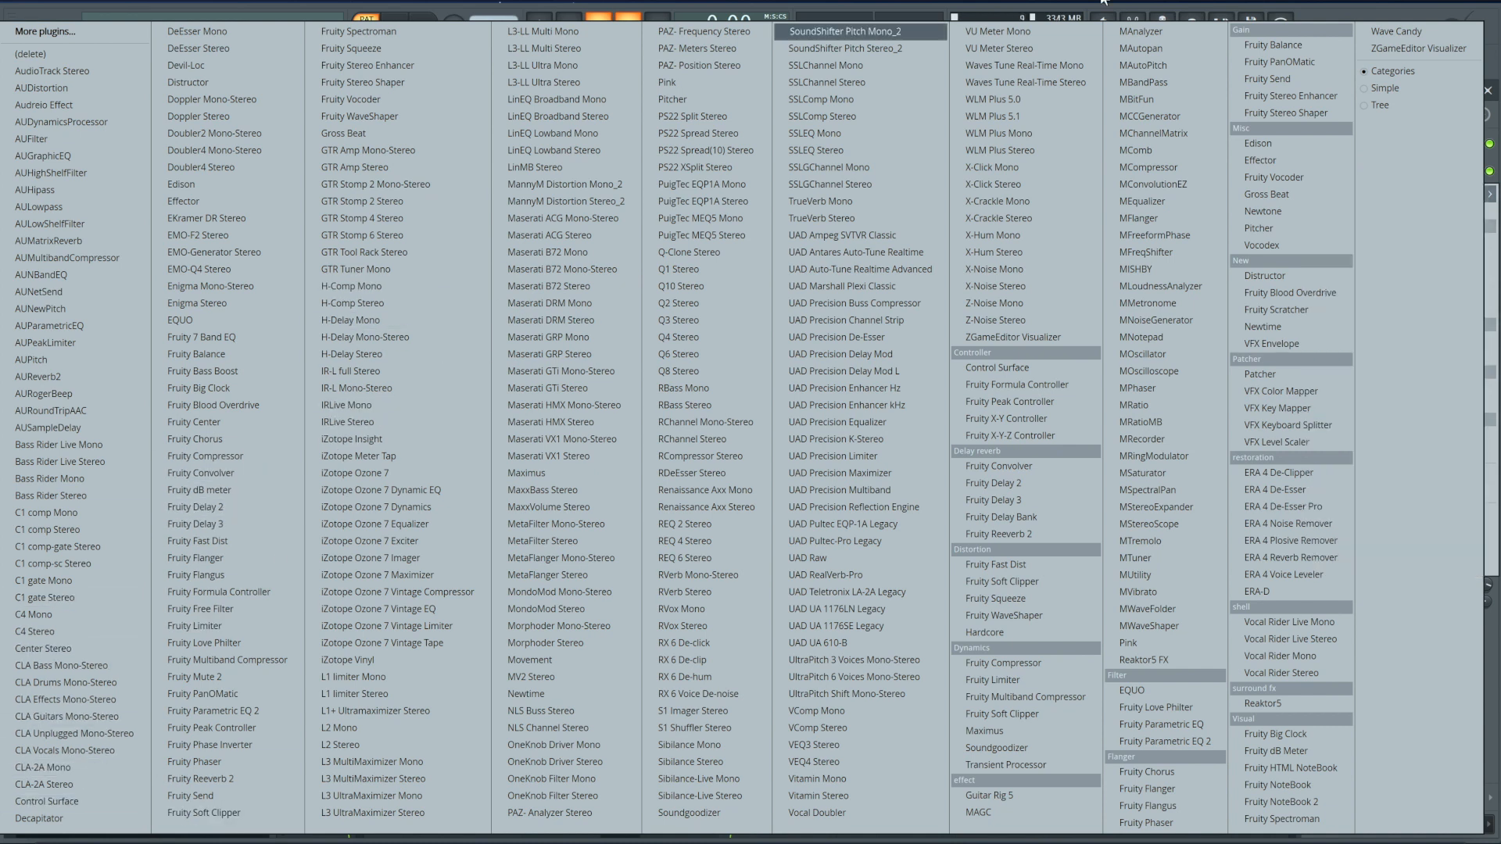
{"action": "left_click", "coordinate": [1021, 4]}
Load the CLA-2A Stereo compressor into effect Slot 2 of the Arcade mixer track.
{"action": "left_click", "coordinate": [629, 296]}
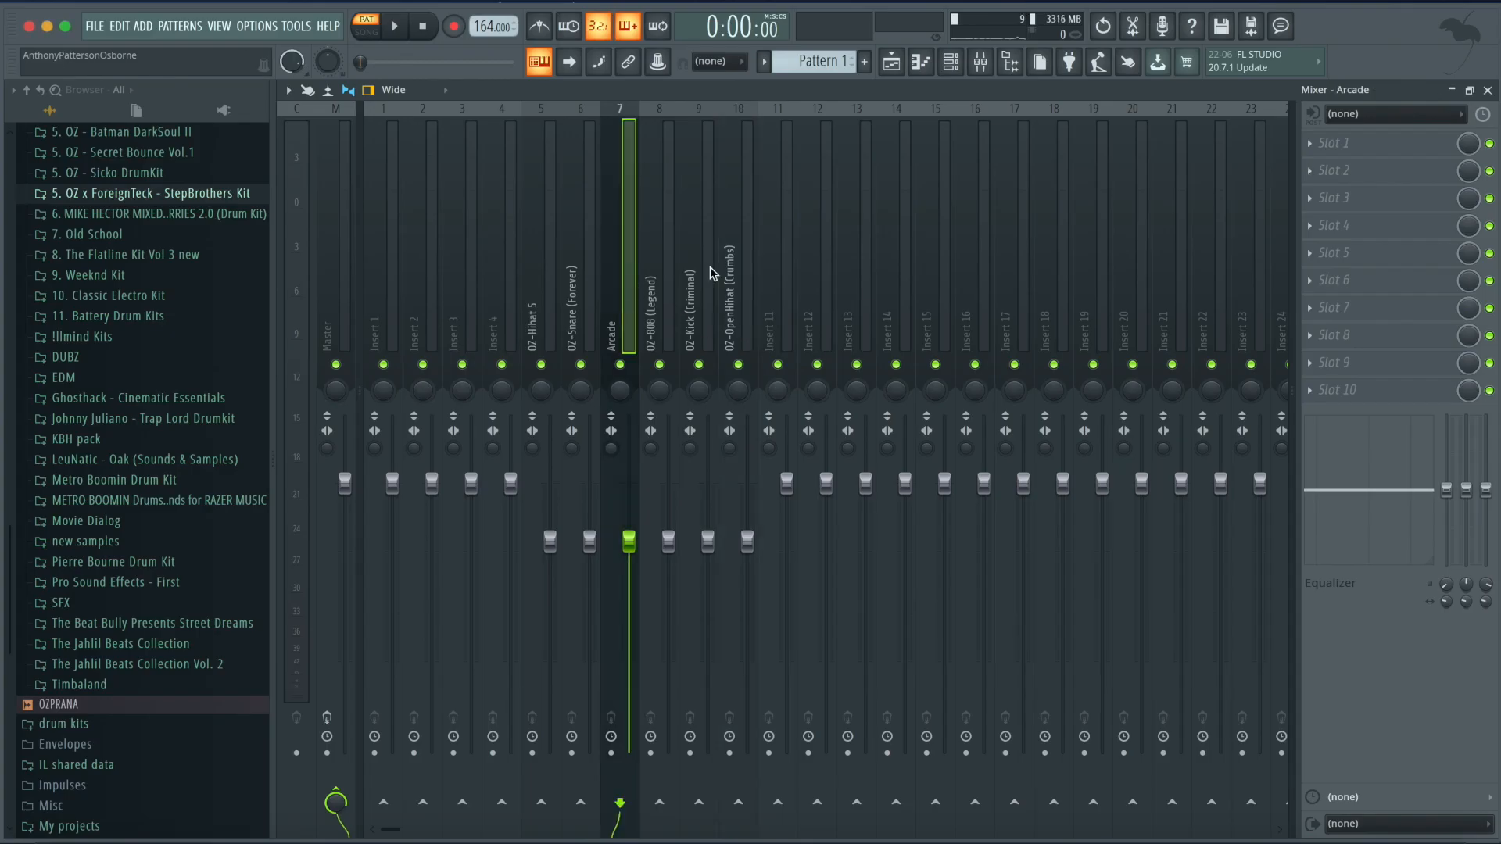
{"action": "left_click", "coordinate": [1321, 194]}
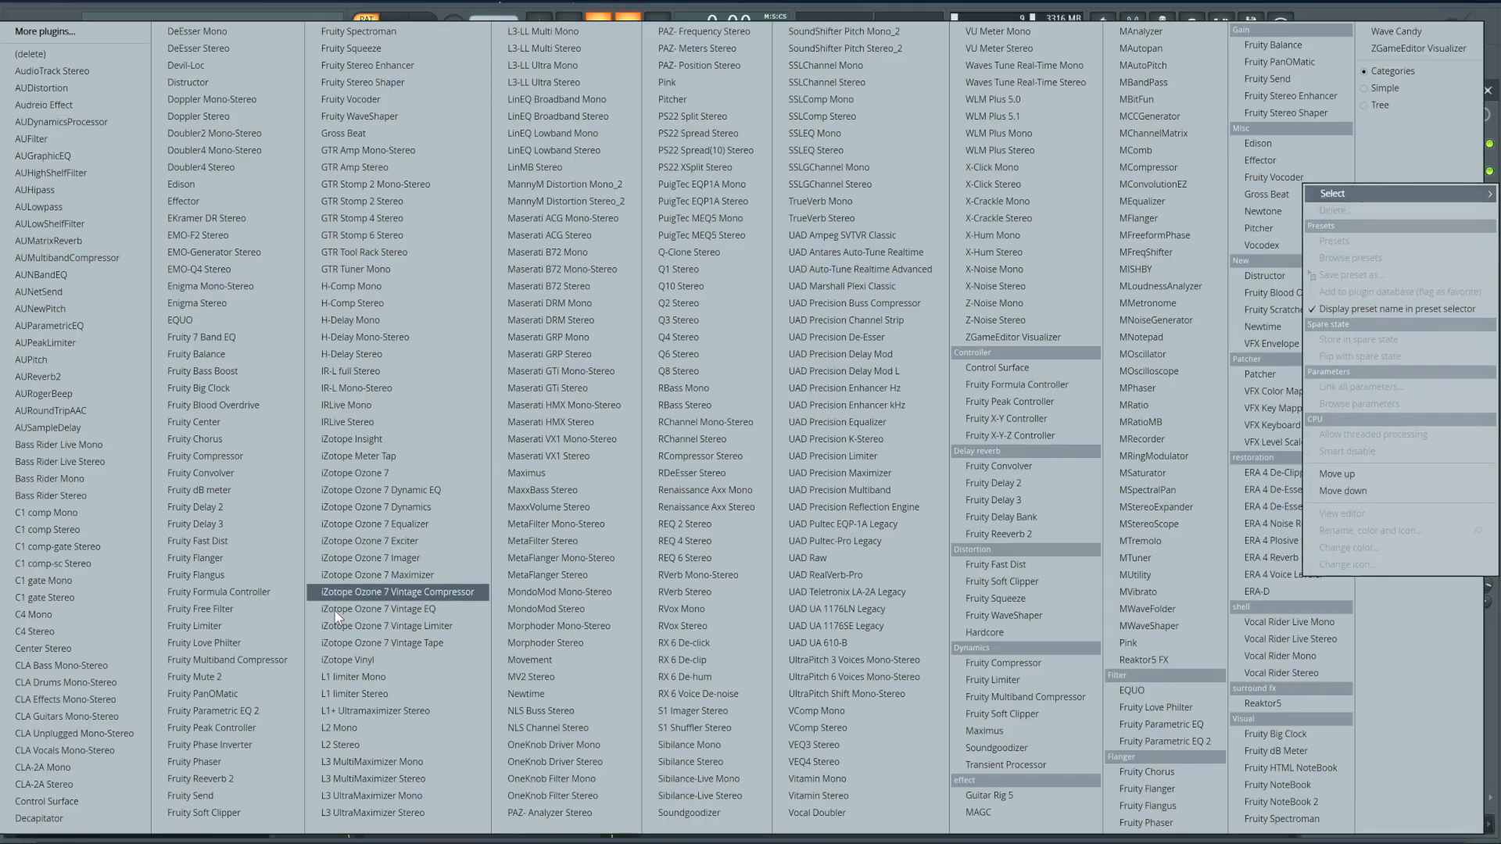
{"action": "left_click", "coordinate": [109, 790]}
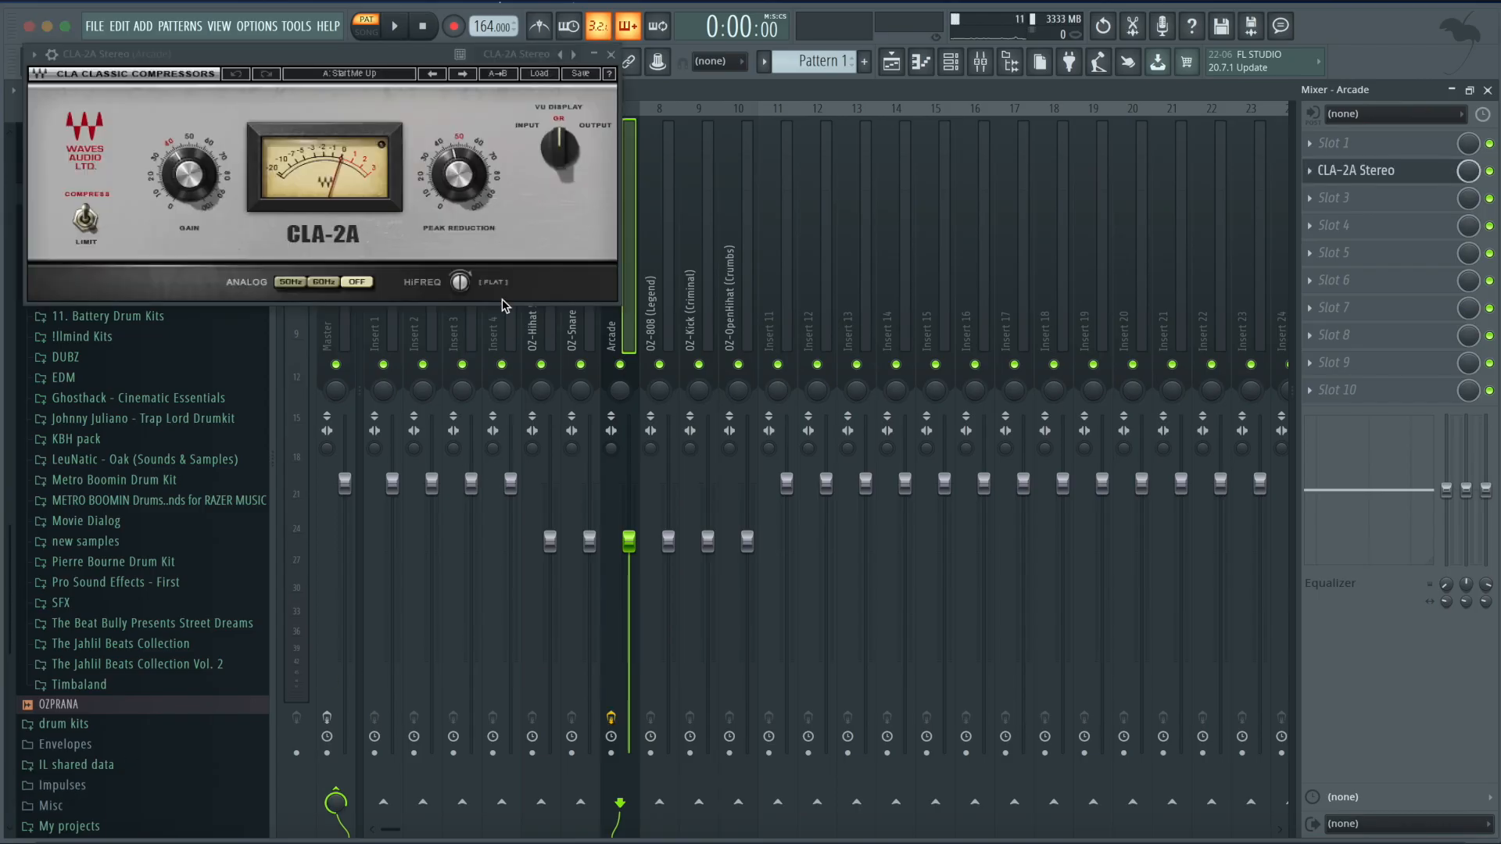
Compare the channel rack with the Arcade mixer track, and move the CLA-2A Stereo window aside and close it.
{"action": "key", "text": "space"}
{"action": "key", "text": "space"}
{"action": "left_click", "coordinate": [951, 61]}
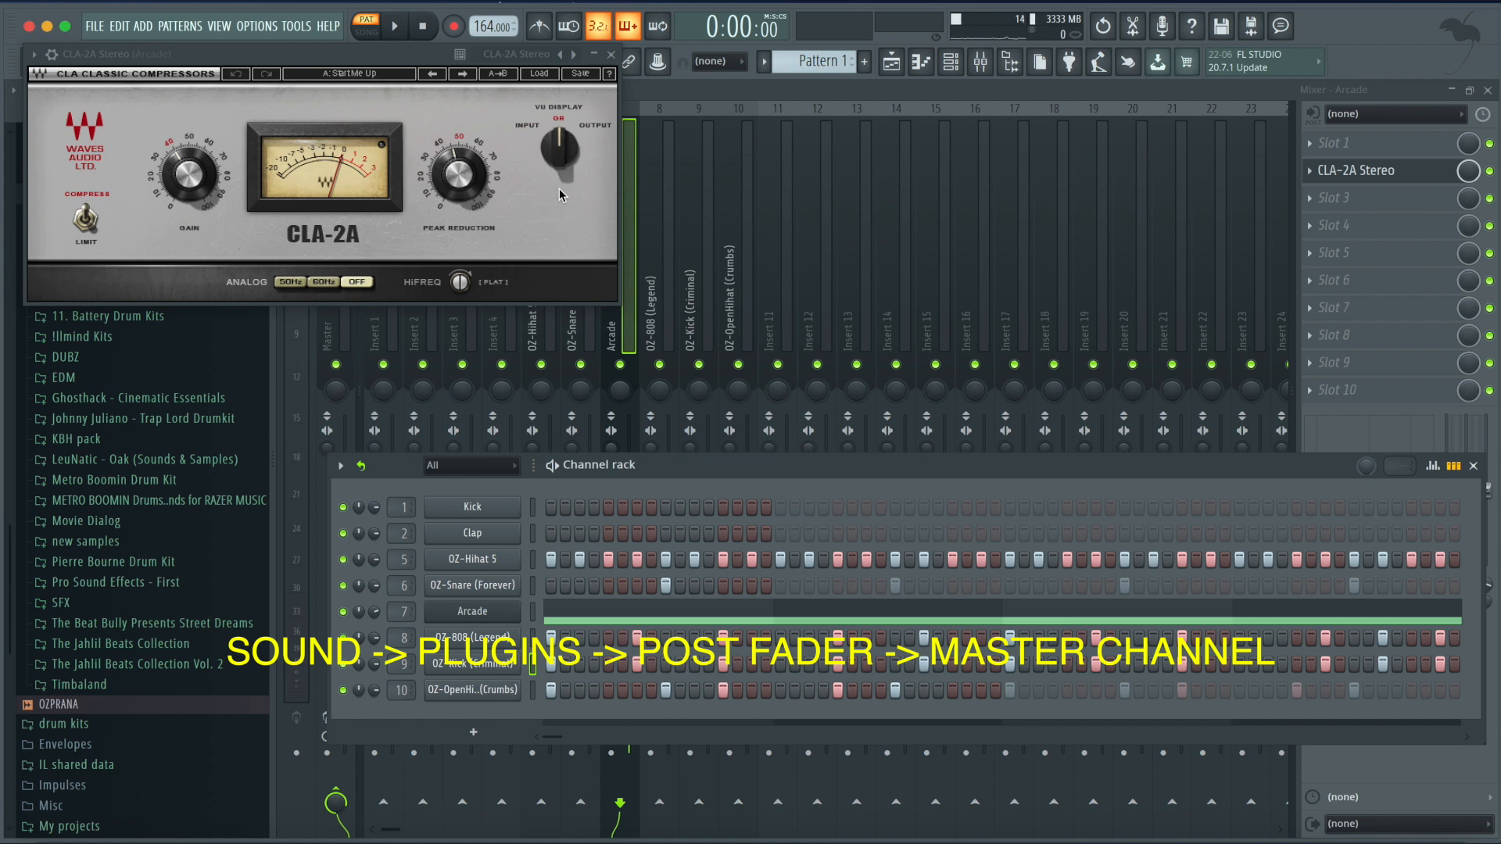
{"action": "left_click", "coordinate": [615, 334]}
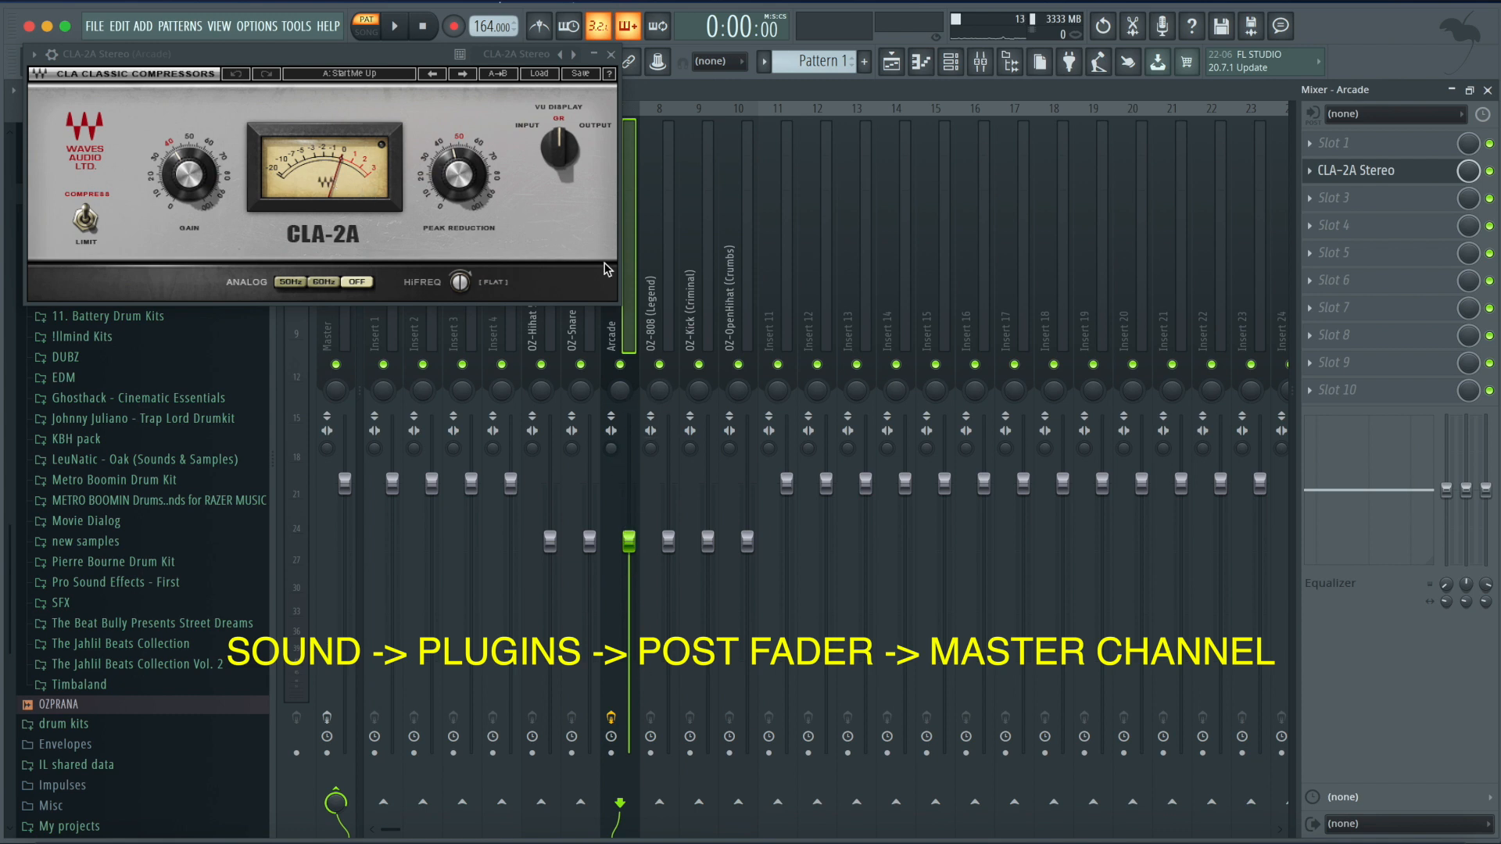
{"action": "left_click", "coordinate": [951, 66]}
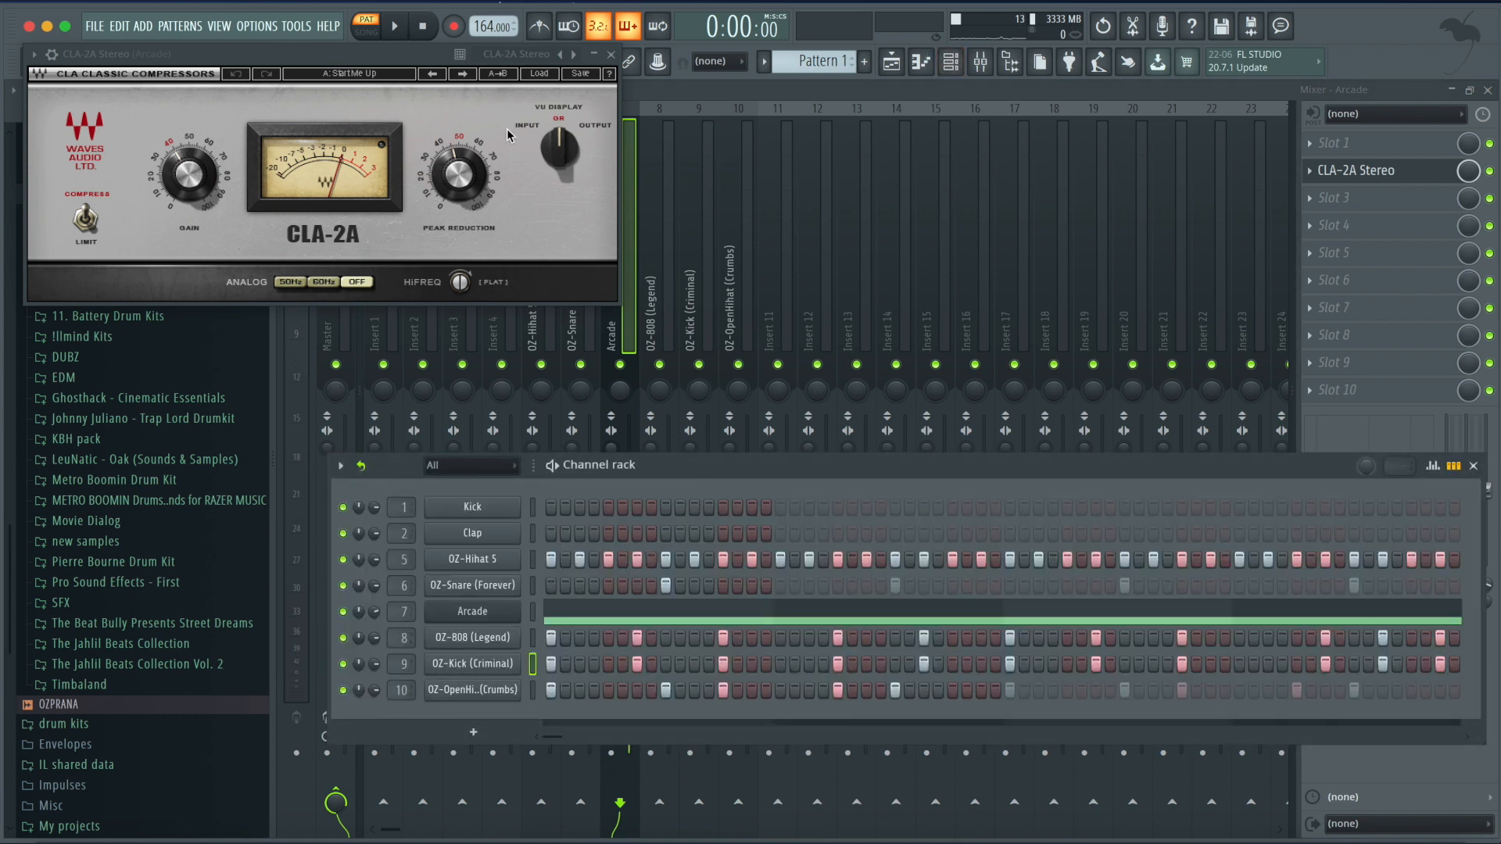
{"action": "left_click_drag", "start_coordinate": [402, 57], "coordinate": [835, 129]}
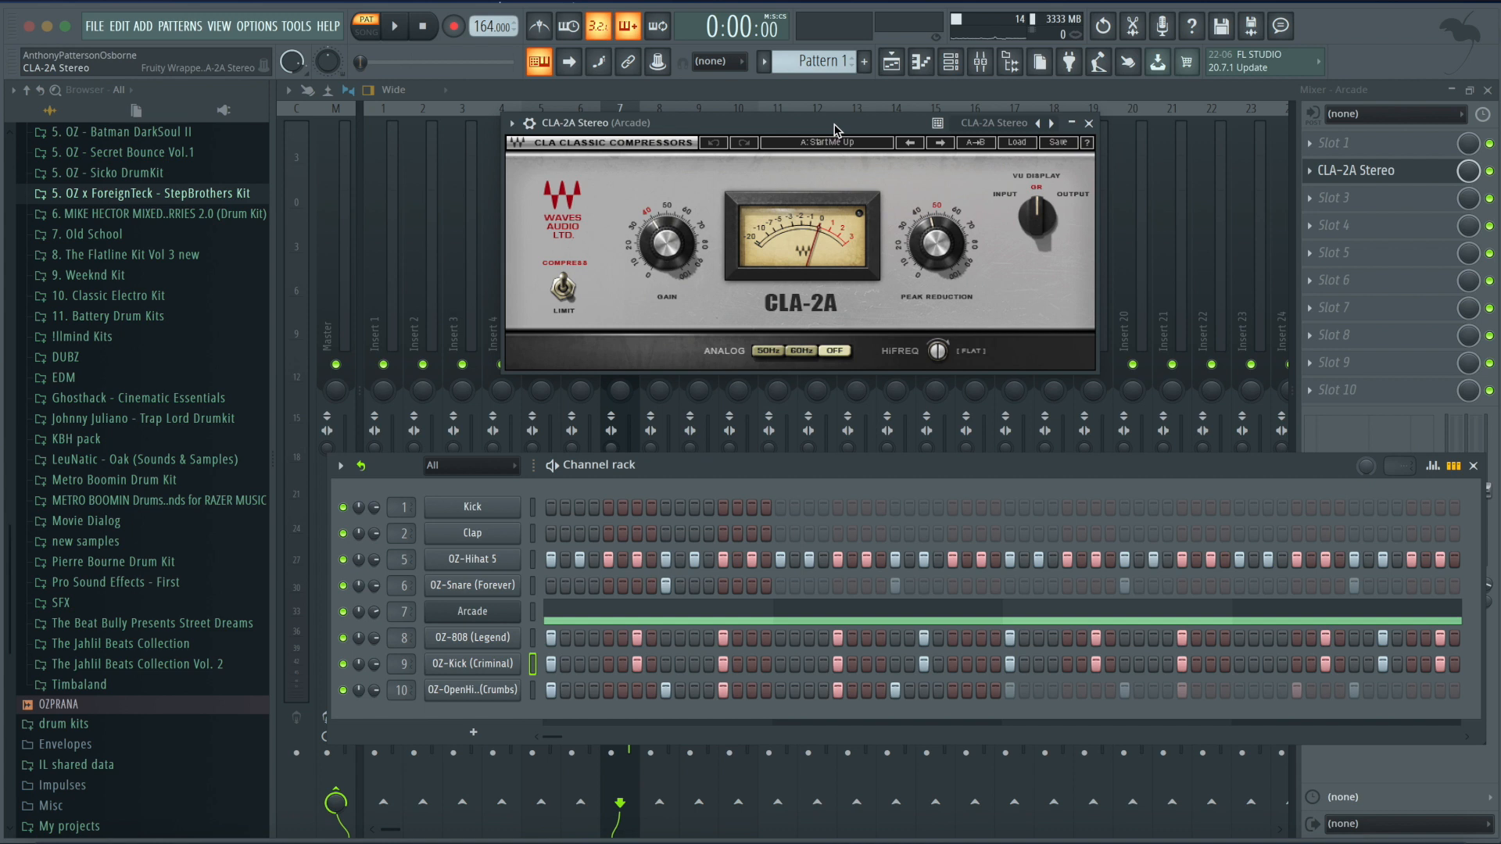
{"action": "left_click", "coordinate": [1093, 124]}
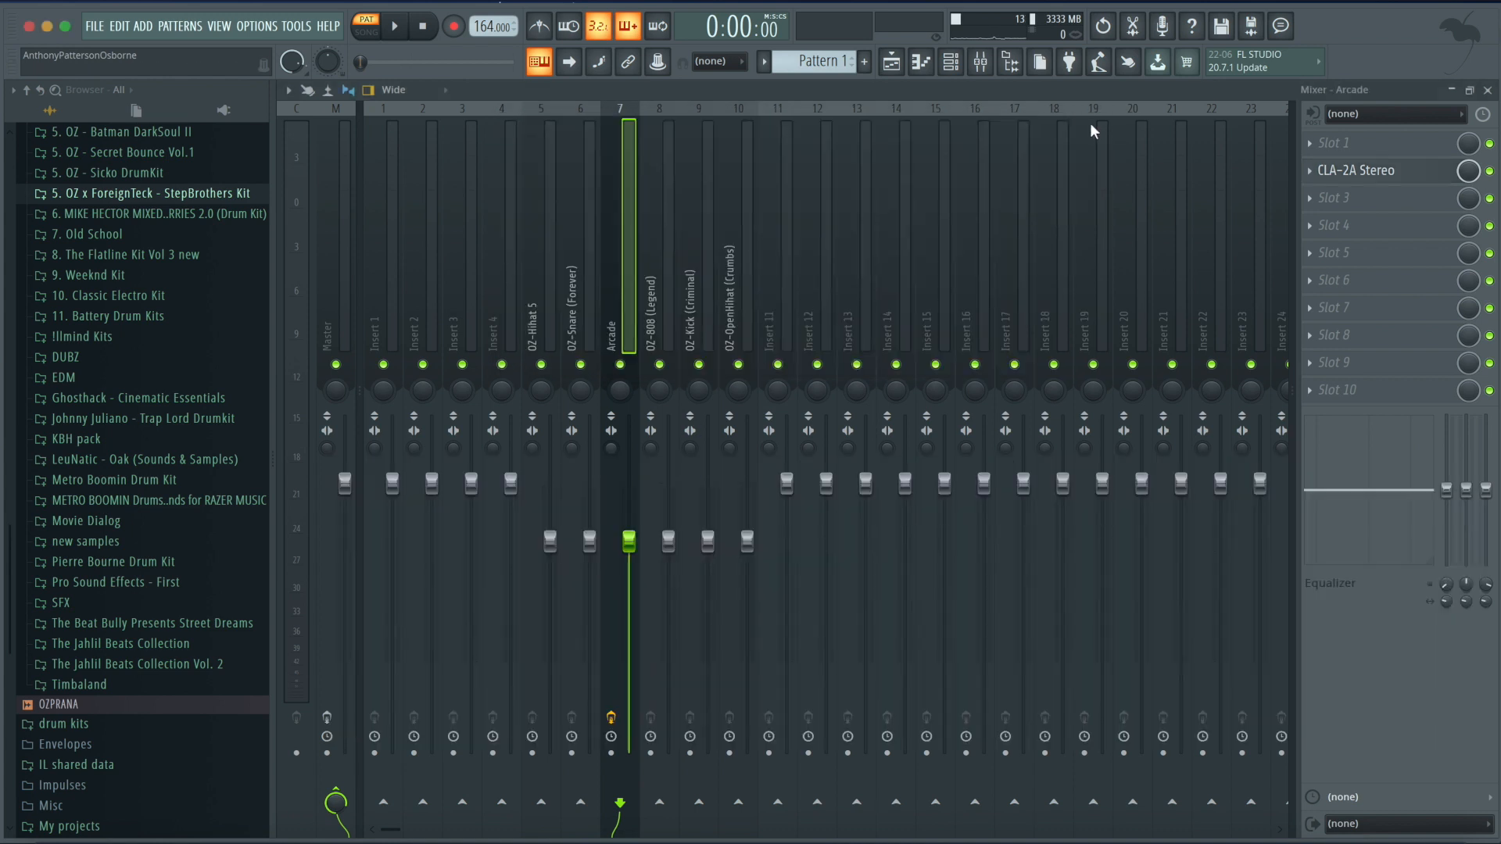
Select the mixer tracks from OZ-Hihat 5 to OZ-OpenHihat (Crumbs) and raise their faders back to about the default level.
{"action": "left_click_drag", "start_coordinate": [546, 290], "coordinate": [747, 297]}
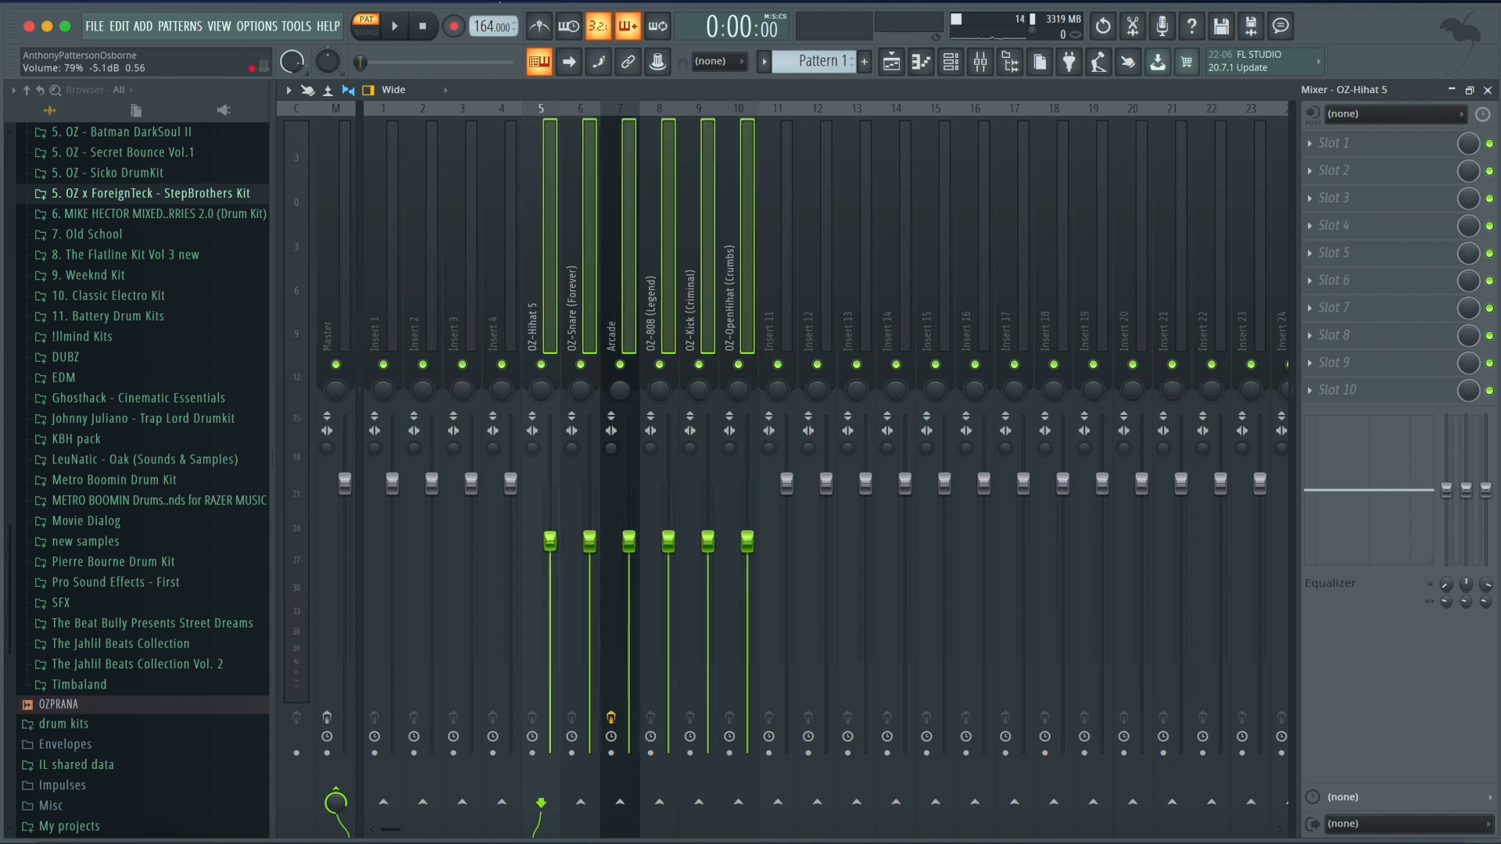
{"action": "left_click_drag", "start_coordinate": [550, 541], "coordinate": [550, 522]}
{"action": "right_click", "coordinate": [550, 522]}
{"action": "left_click", "coordinate": [573, 534]}
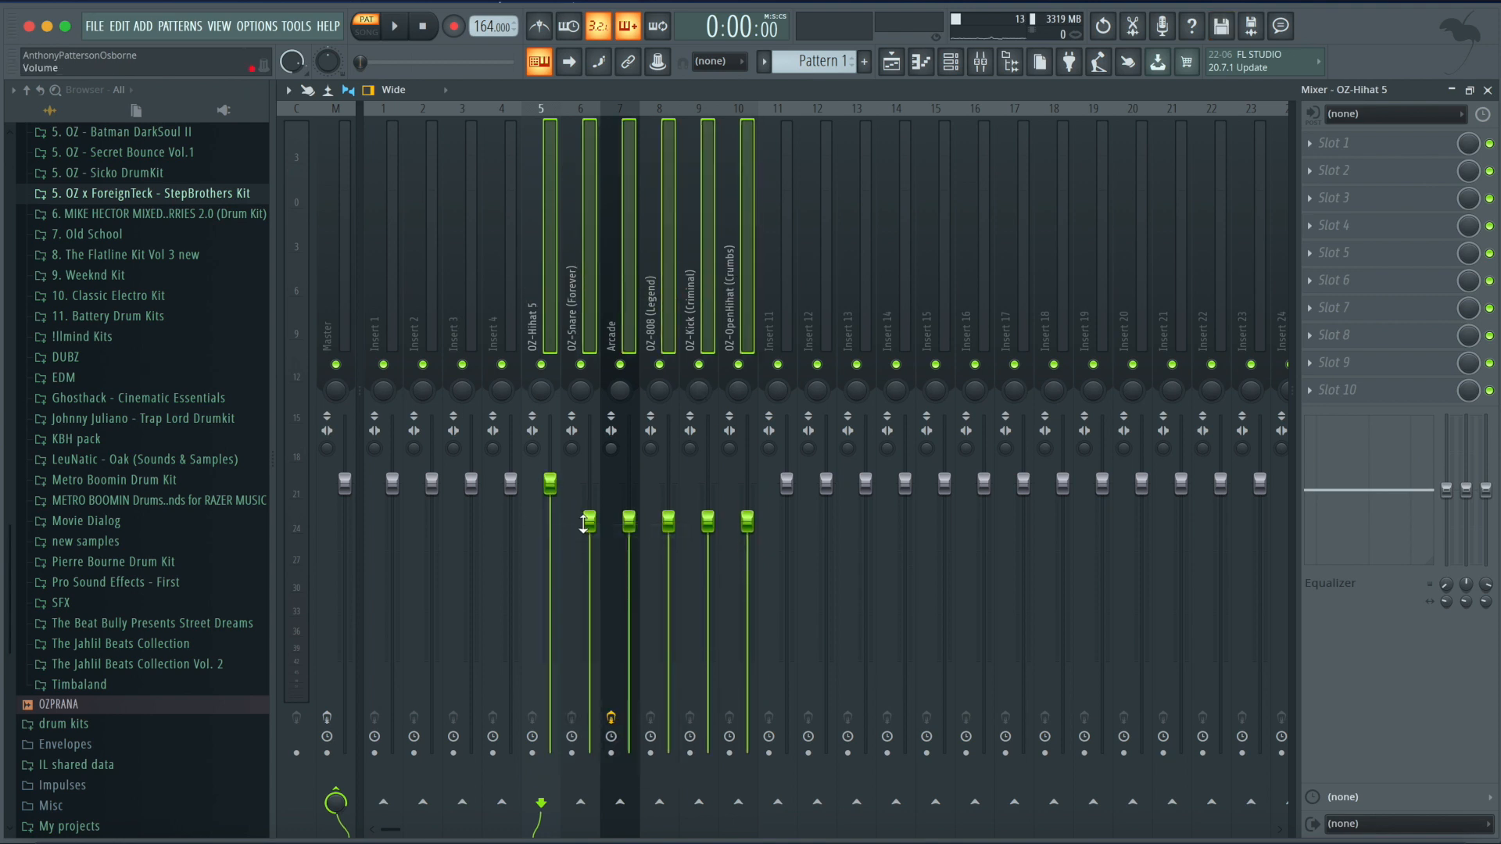
{"action": "left_click_drag", "start_coordinate": [581, 524], "coordinate": [581, 486]}
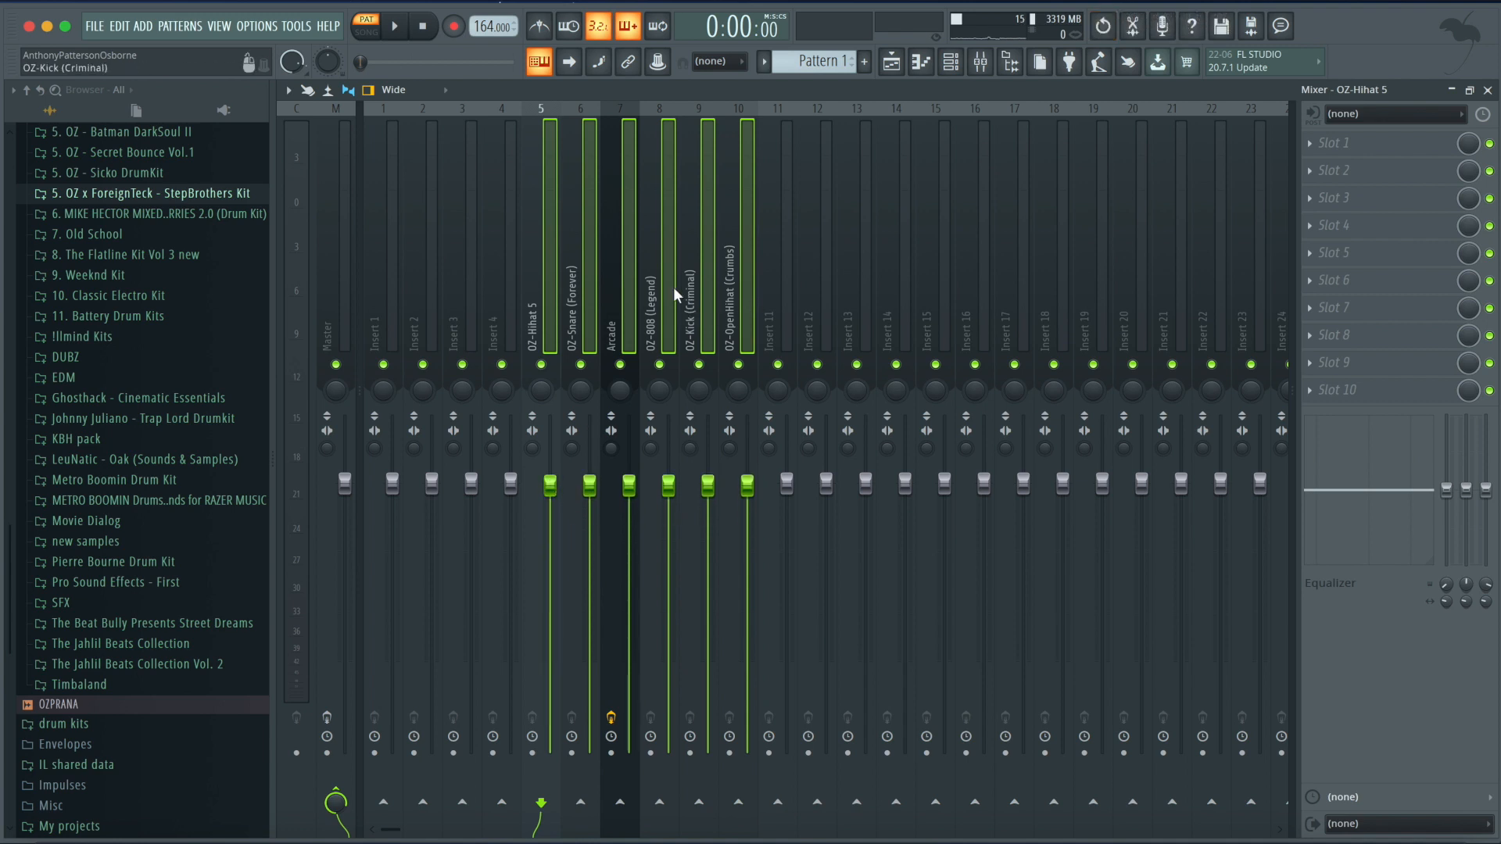
Lower the channel rack volumes of the channels from OZ-Hihat 5 to OZ-OpenHihat (Crumbs) to about 51%.
{"action": "left_click", "coordinate": [622, 290]}
{"action": "left_click", "coordinate": [950, 62]}
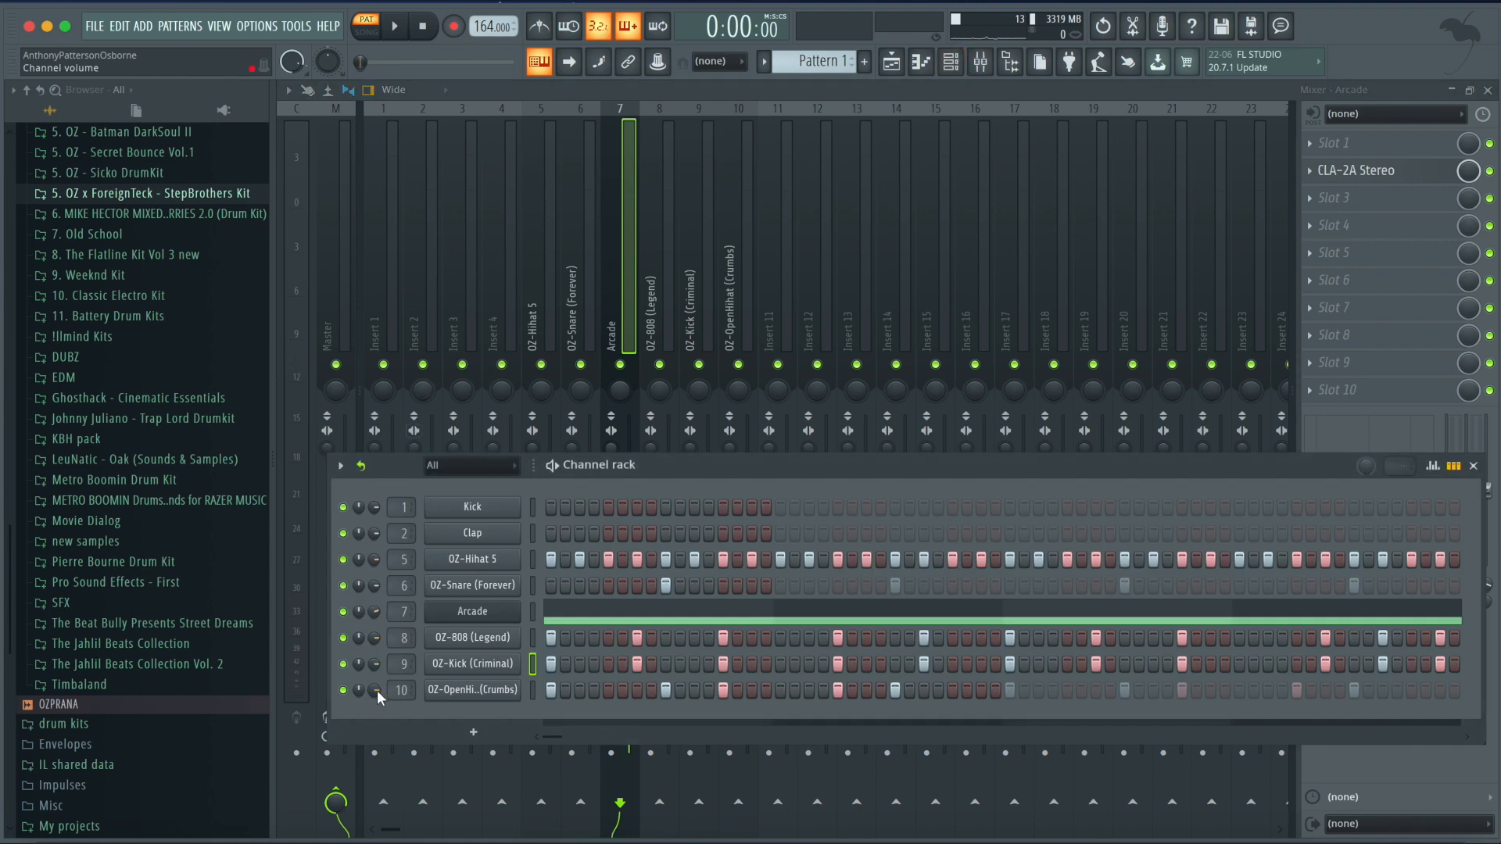
{"action": "left_click_drag", "start_coordinate": [375, 690], "coordinate": [374, 690]}
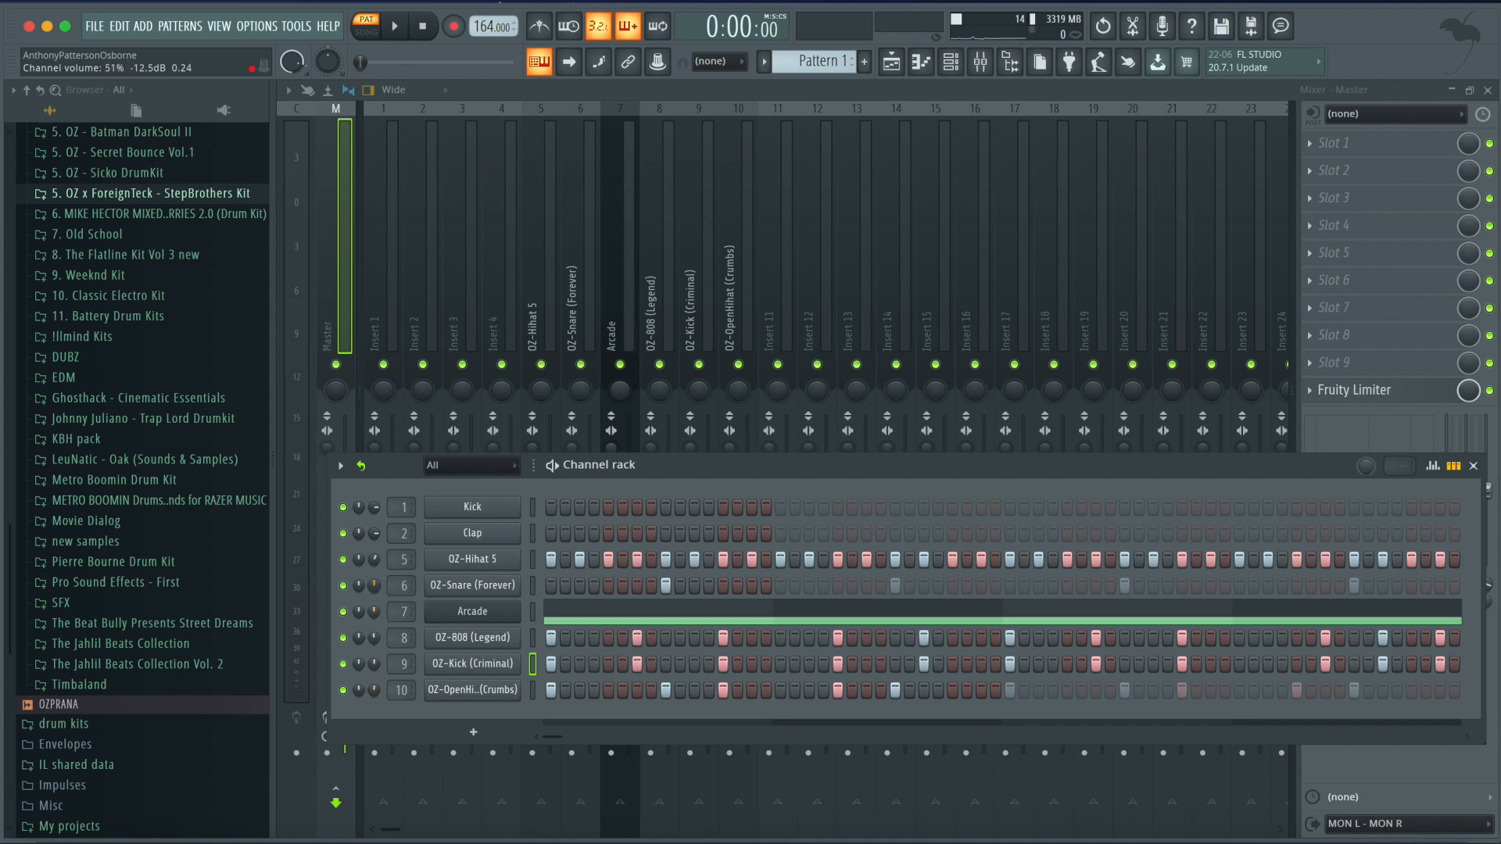
Play the pattern with the Master track and the Arcade track selected in turn to check their levels.
{"action": "key", "text": "space"}
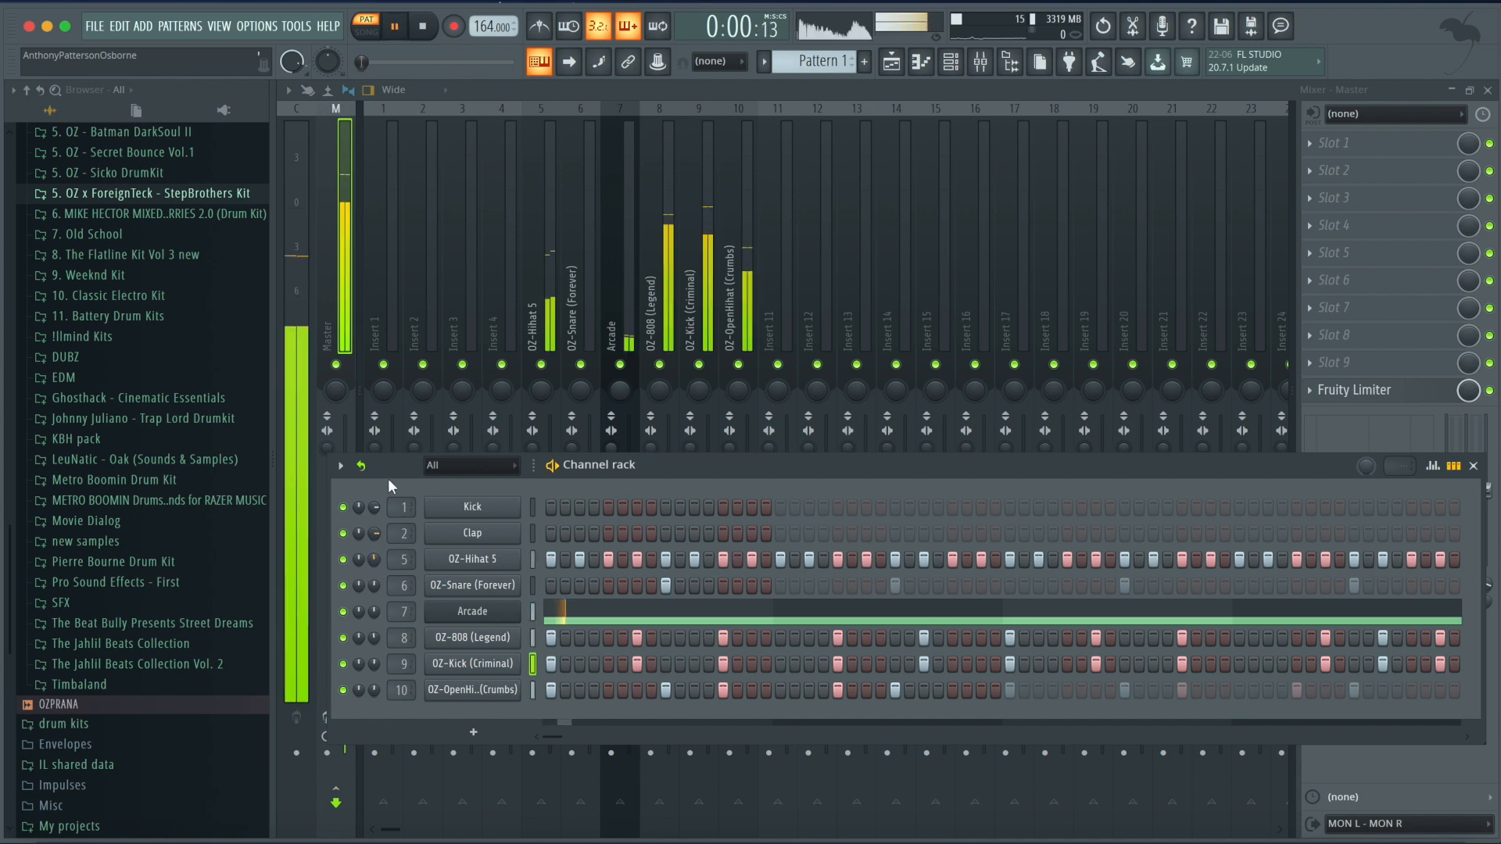
{"action": "left_click", "coordinate": [327, 234]}
{"action": "key", "text": "space"}
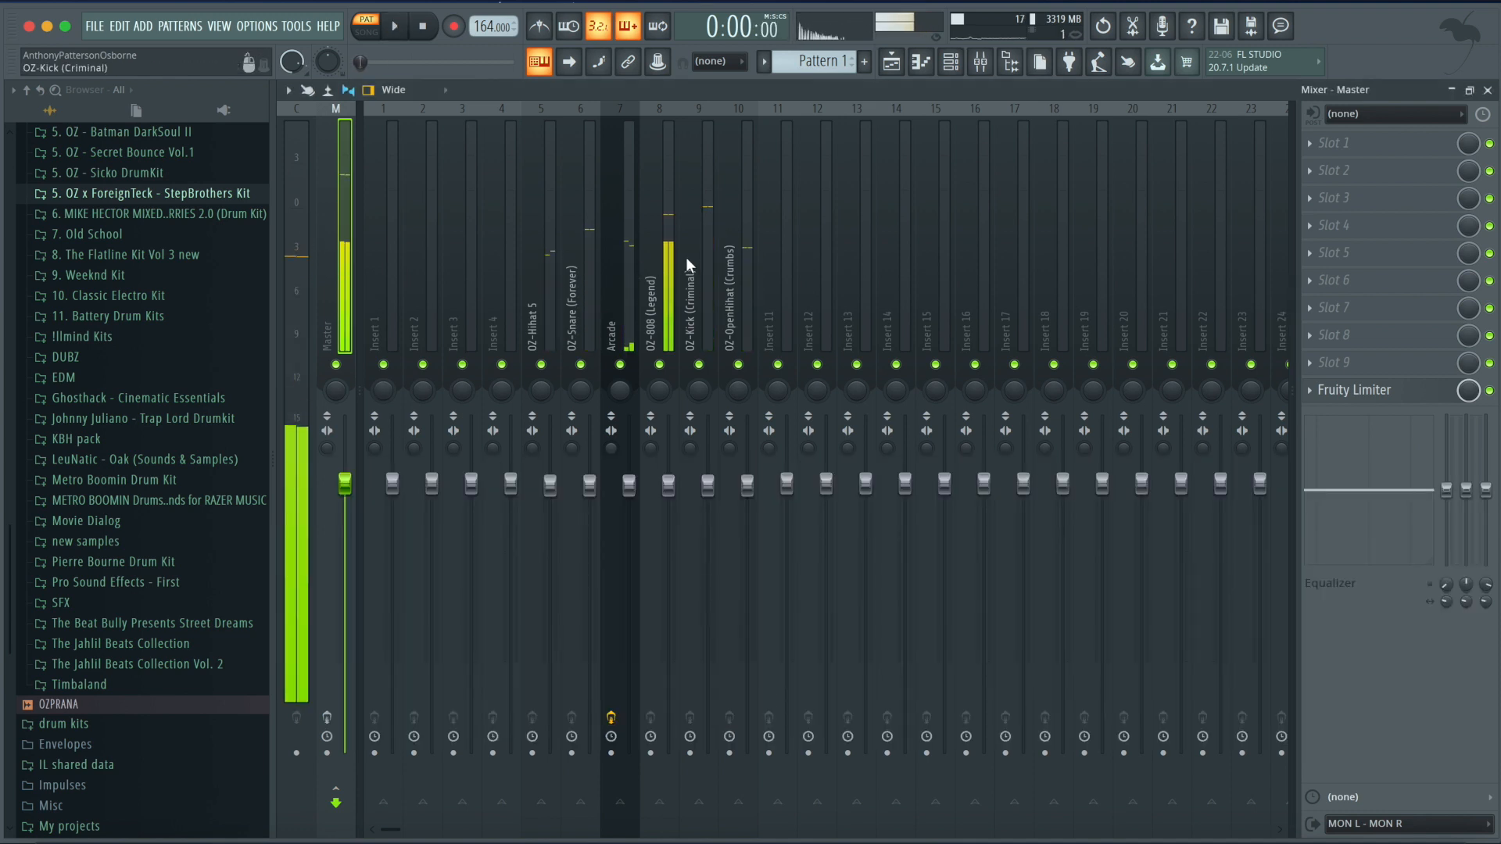
{"action": "left_click", "coordinate": [617, 262]}
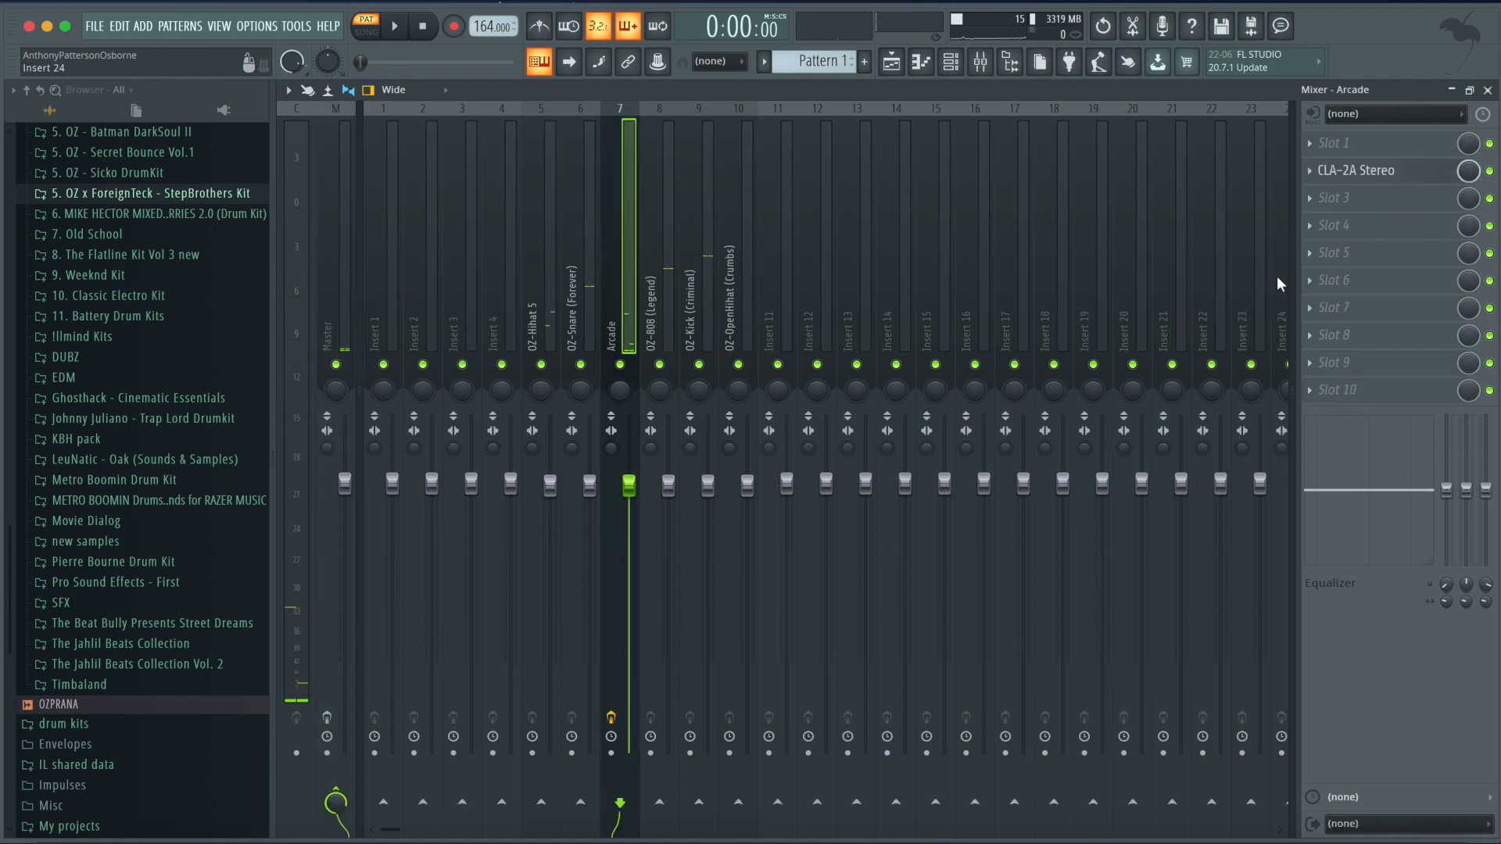
{"action": "key", "text": "space"}
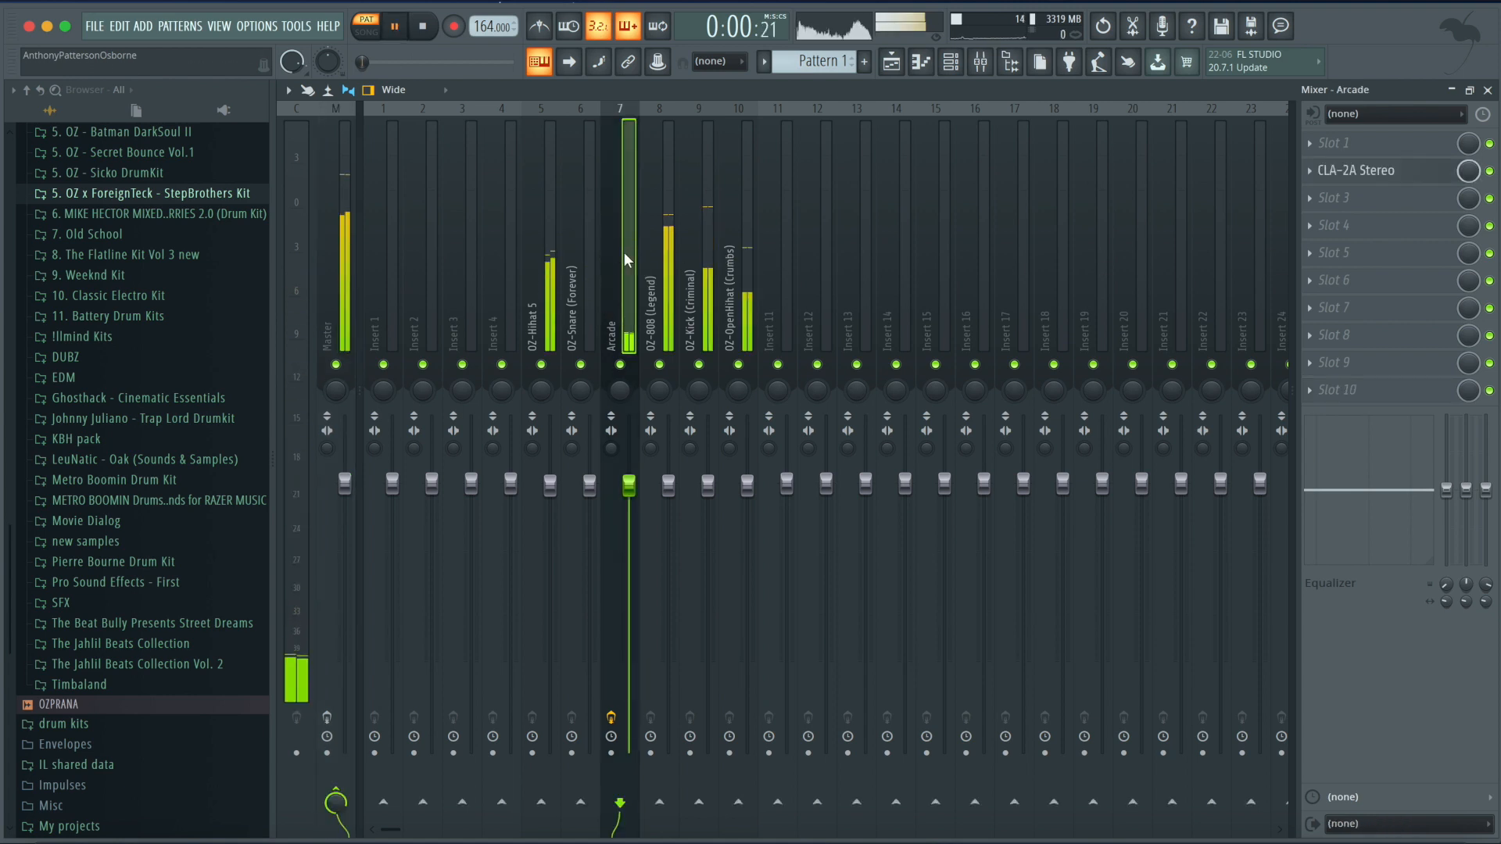
{"action": "key", "text": "space"}
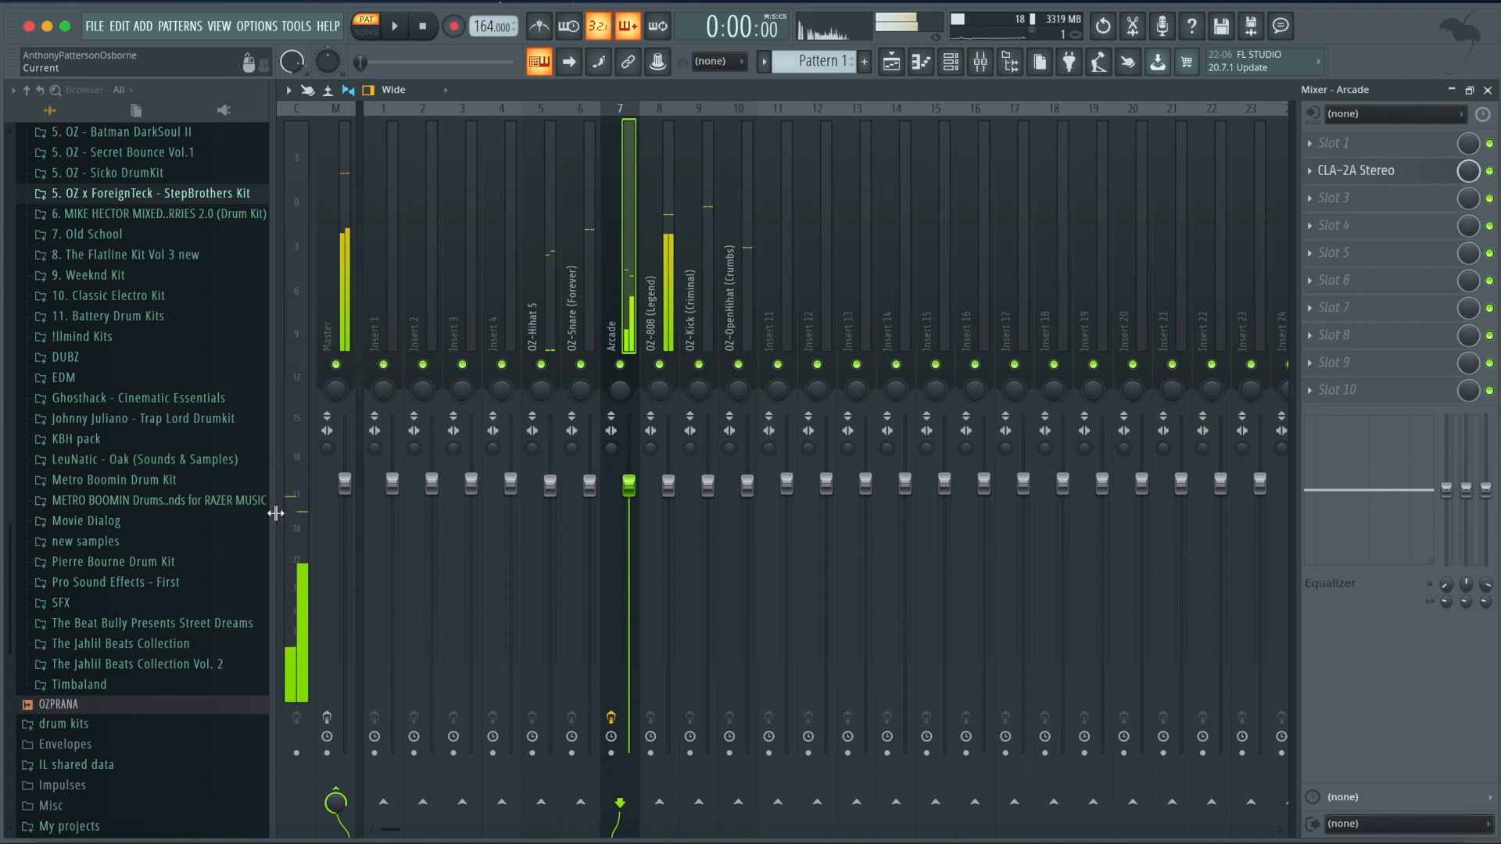
Set the Arcade channel's volume to about 65% in the channel rack during playback, and check the Arcade and OZ-808 (Legend) mixer levels.
{"action": "left_click", "coordinate": [951, 61]}
{"action": "key", "text": "space"}
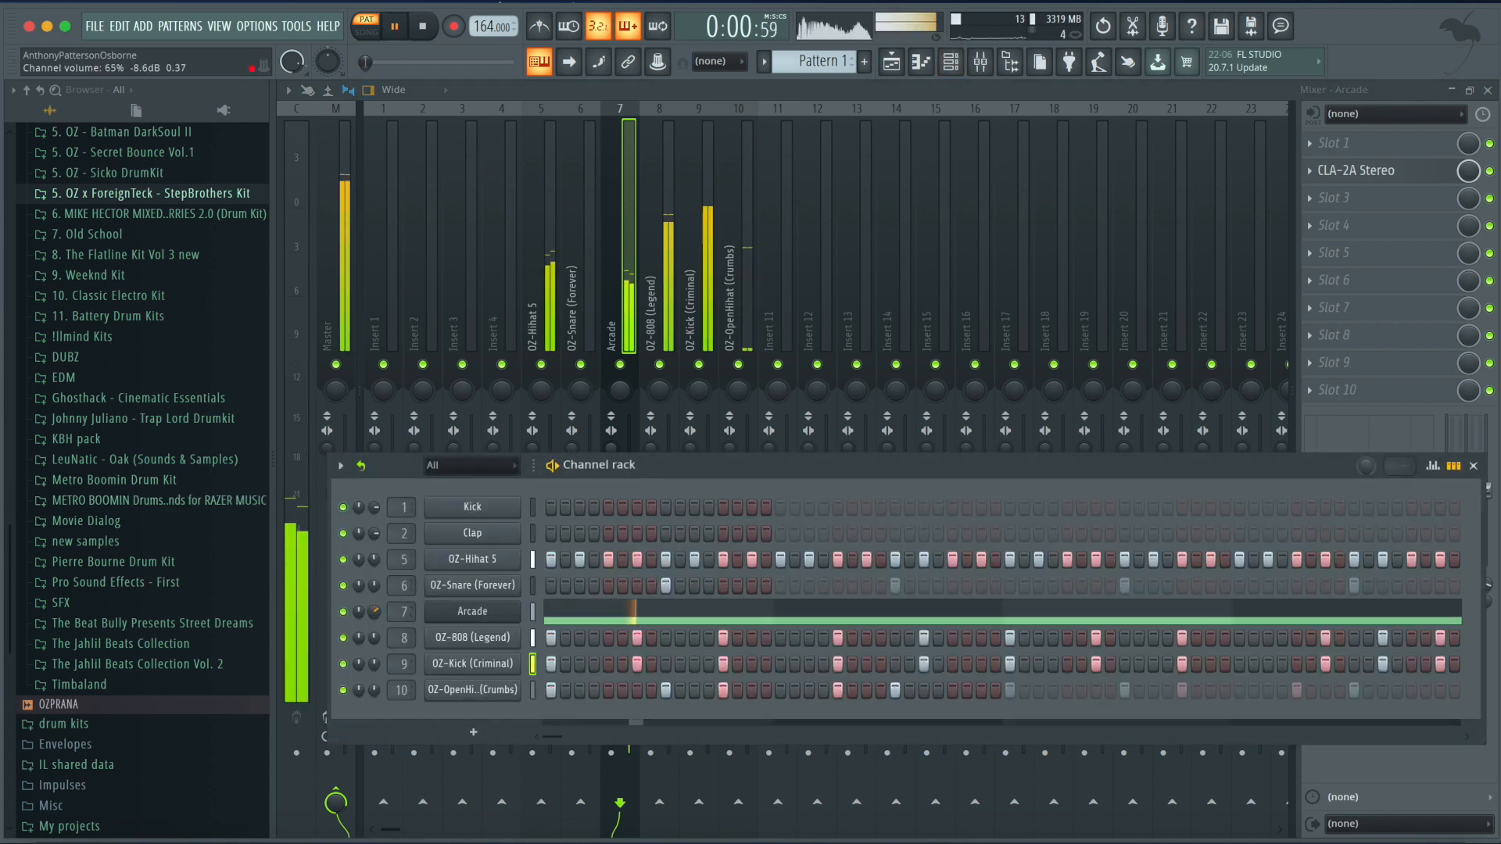
{"action": "left_click_drag", "start_coordinate": [374, 612], "coordinate": [374, 606]}
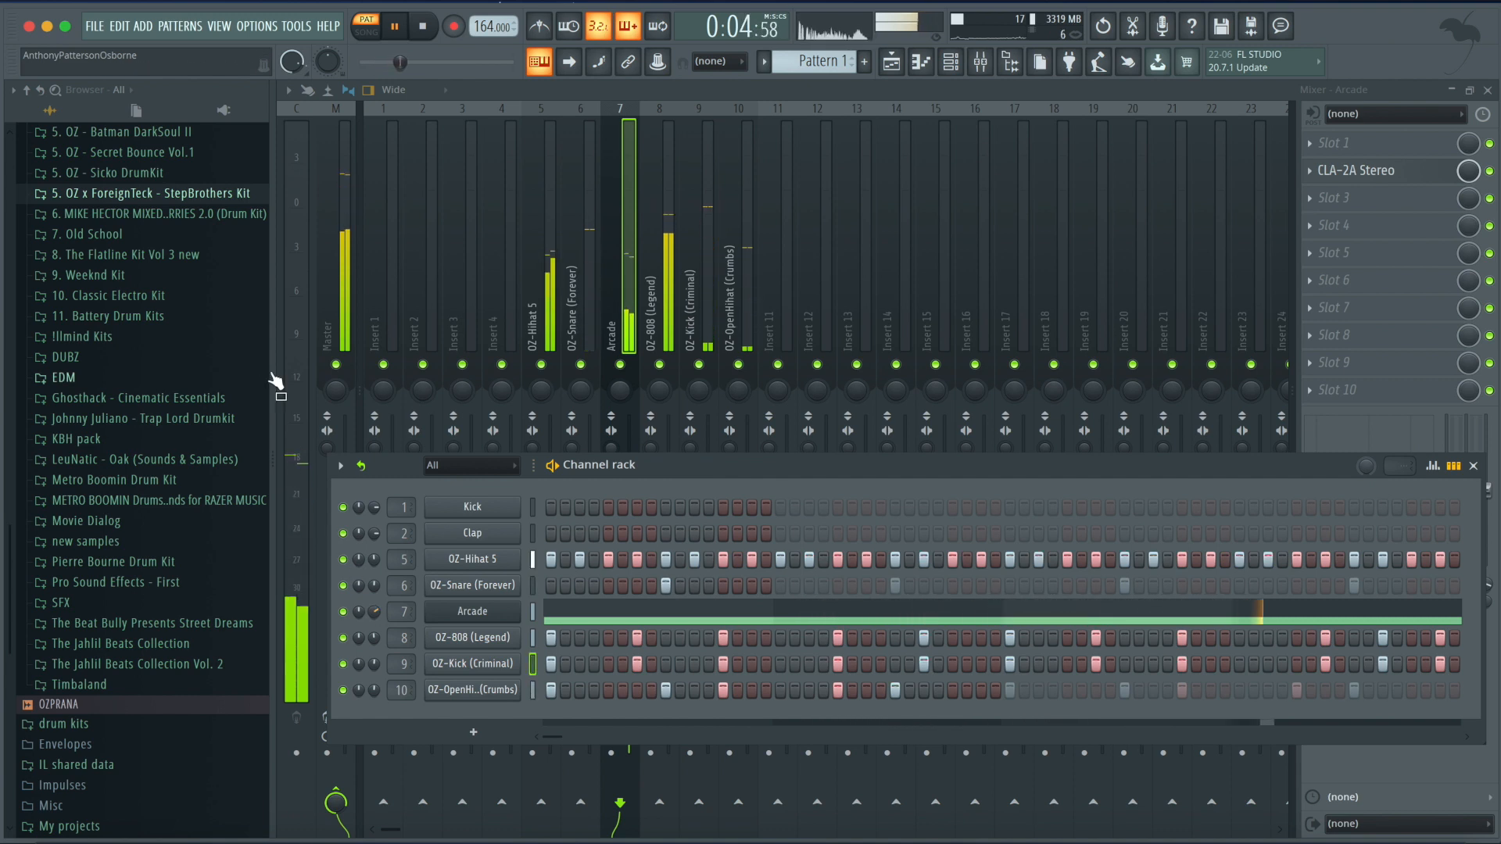
{"action": "left_click", "coordinate": [307, 349]}
{"action": "left_click", "coordinate": [665, 297]}
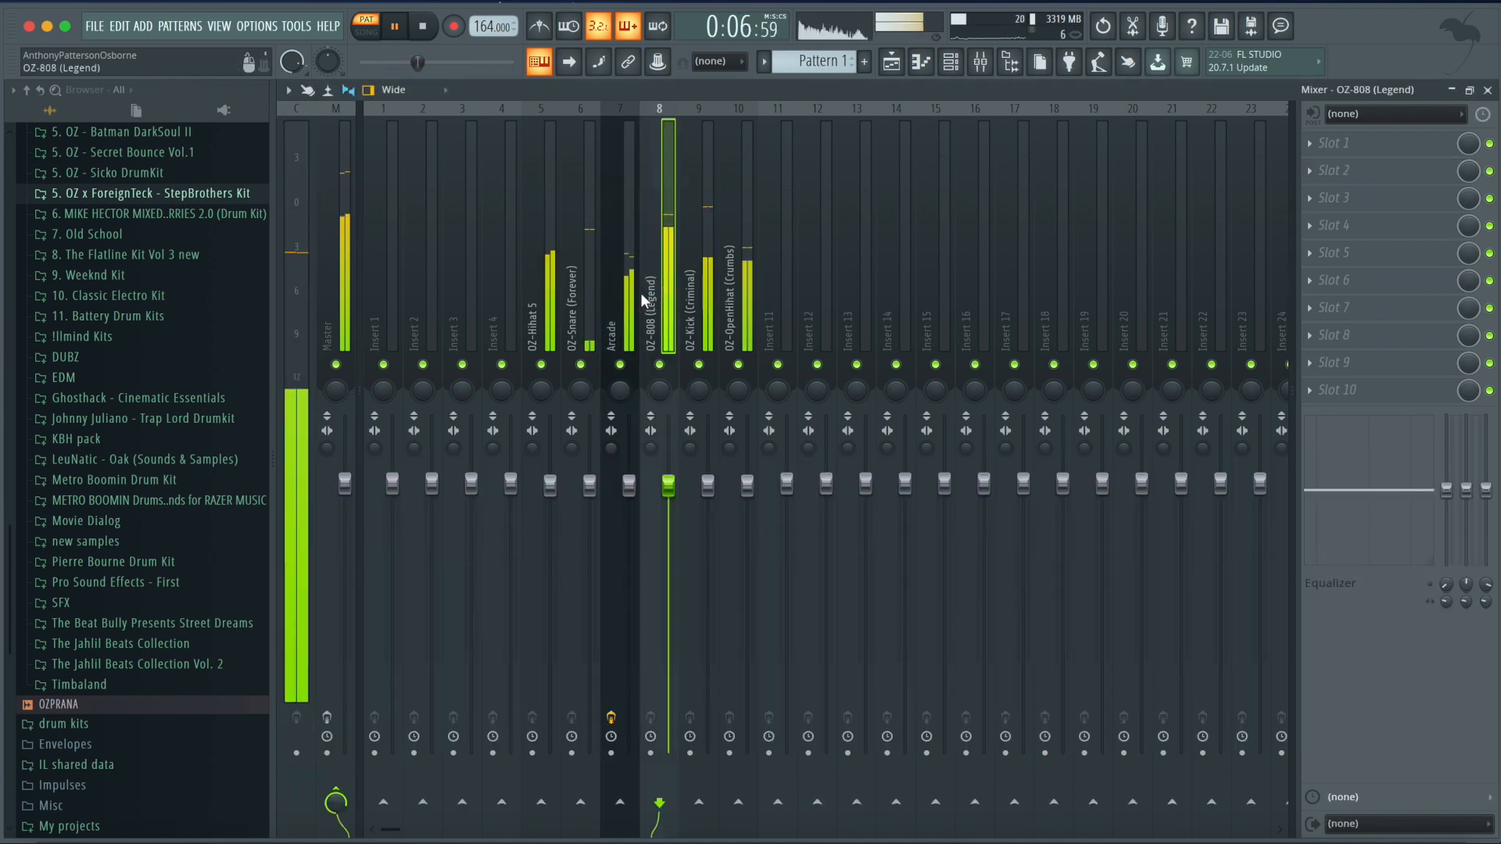
{"action": "left_click", "coordinate": [630, 311]}
{"action": "key", "text": "space"}
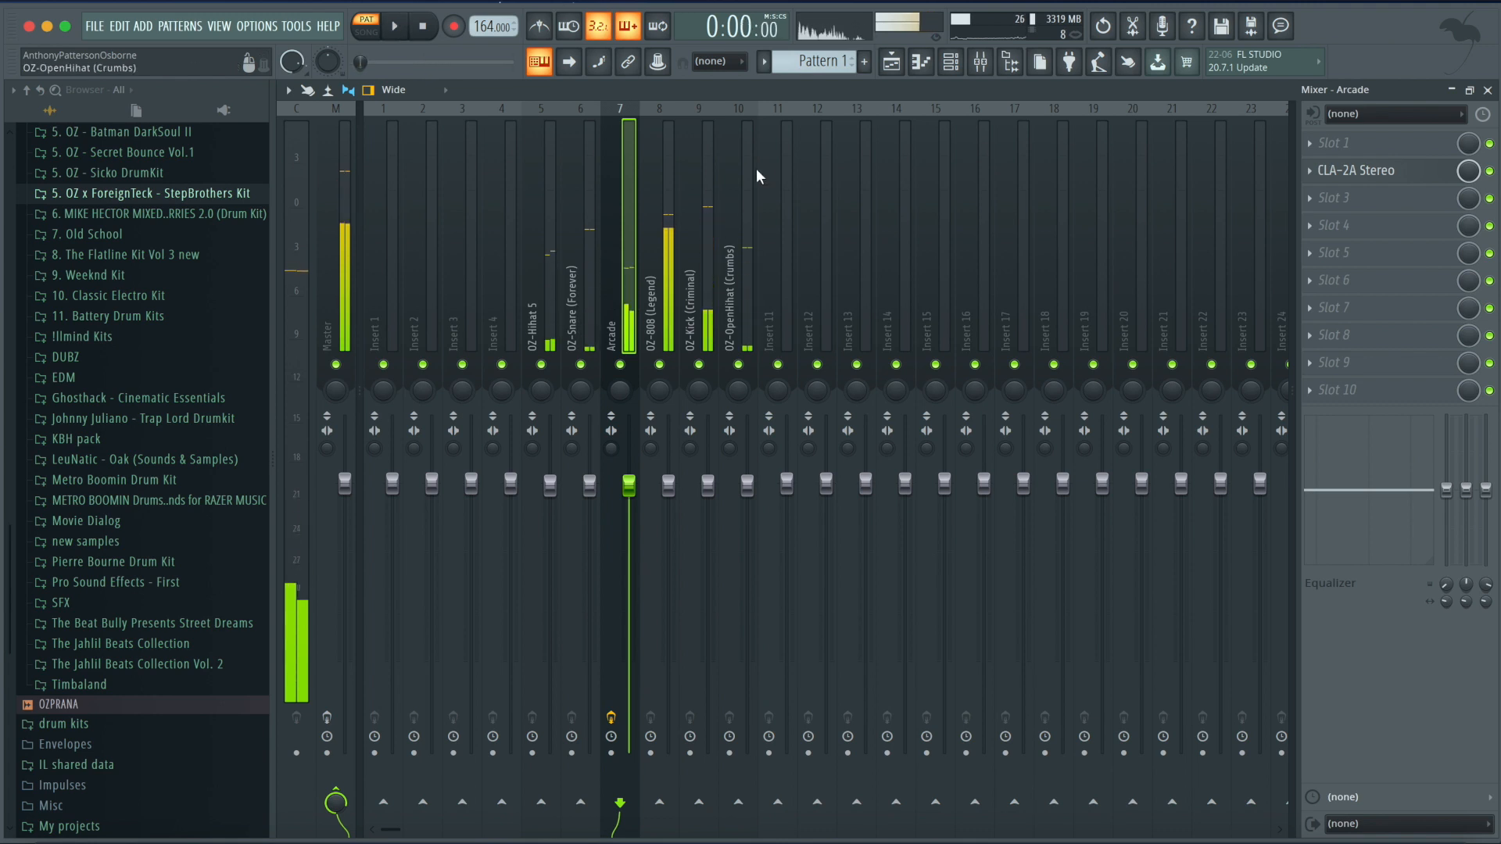
Solo the Arcade channel in the channel rack.
{"action": "left_click", "coordinate": [950, 64]}
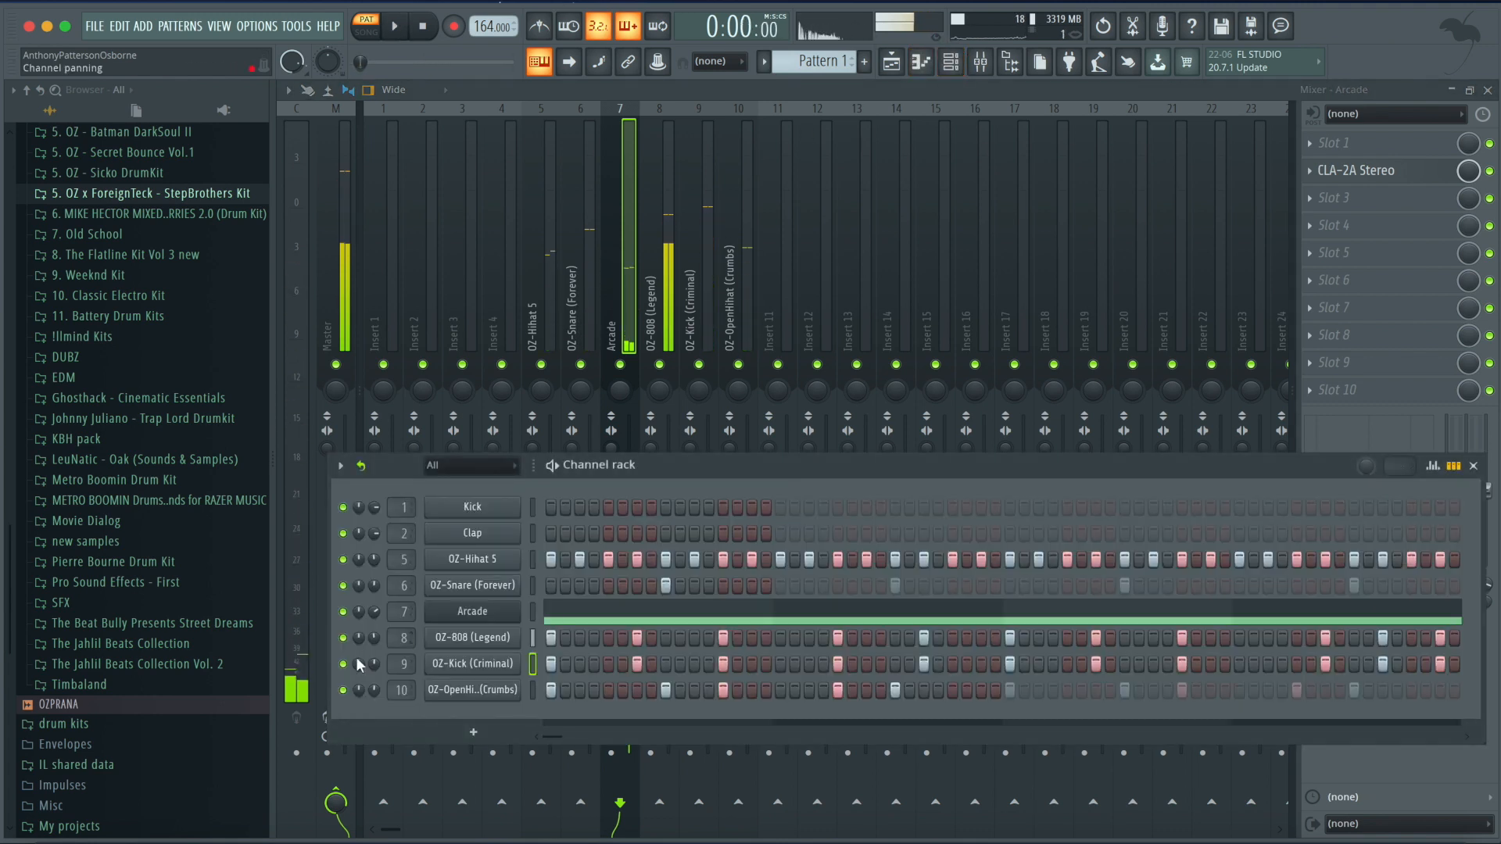
{"action": "right_click", "coordinate": [356, 611]}
{"action": "left_click", "coordinate": [389, 575]}
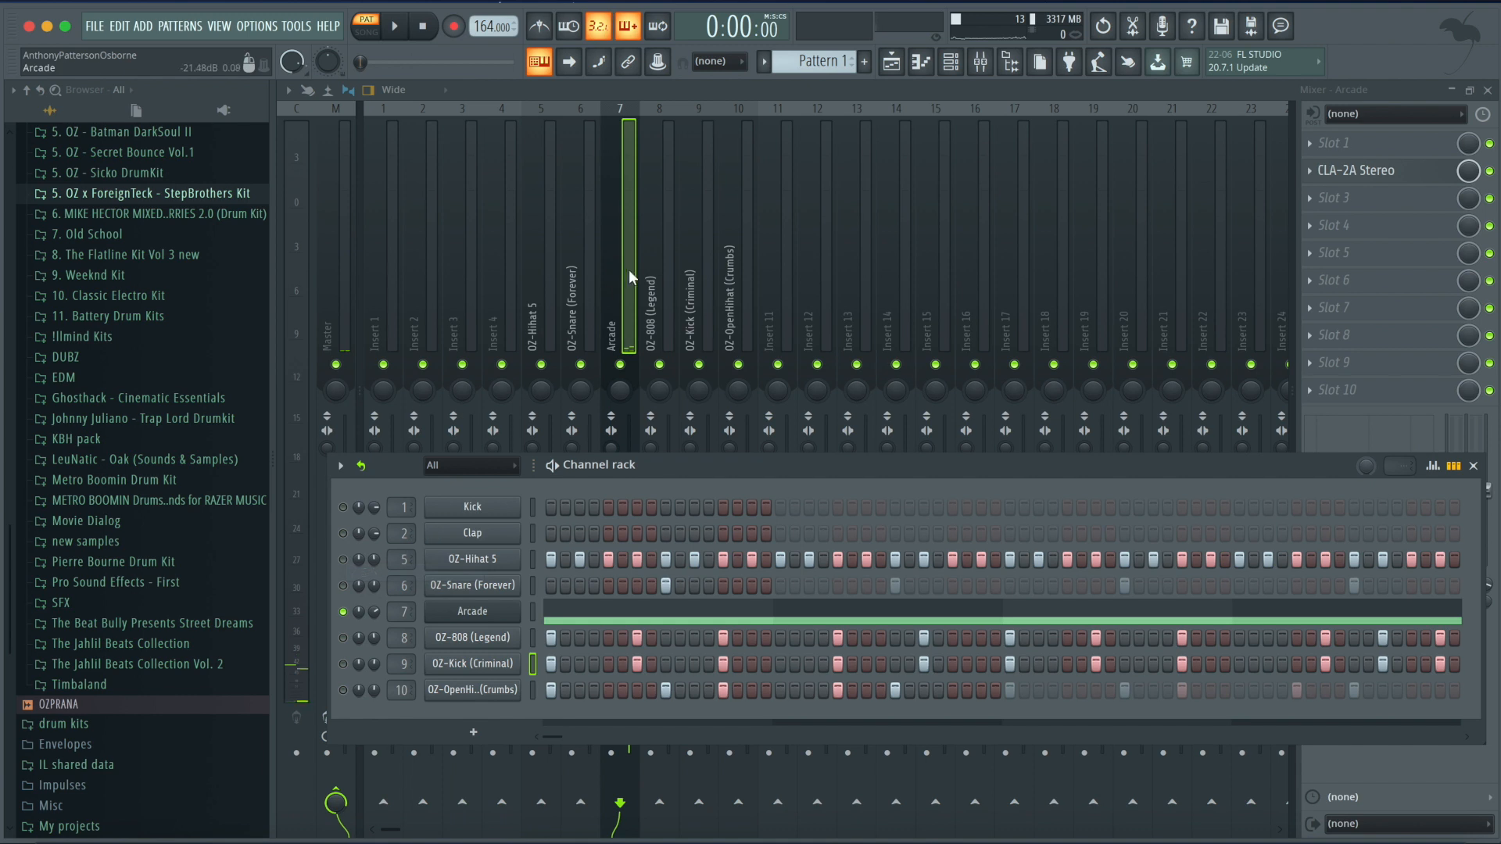
Load the iZotope Ozone 7 Equalizer into effect Slot 1 of the Arcade mixer track.
{"action": "left_click", "coordinate": [626, 274]}
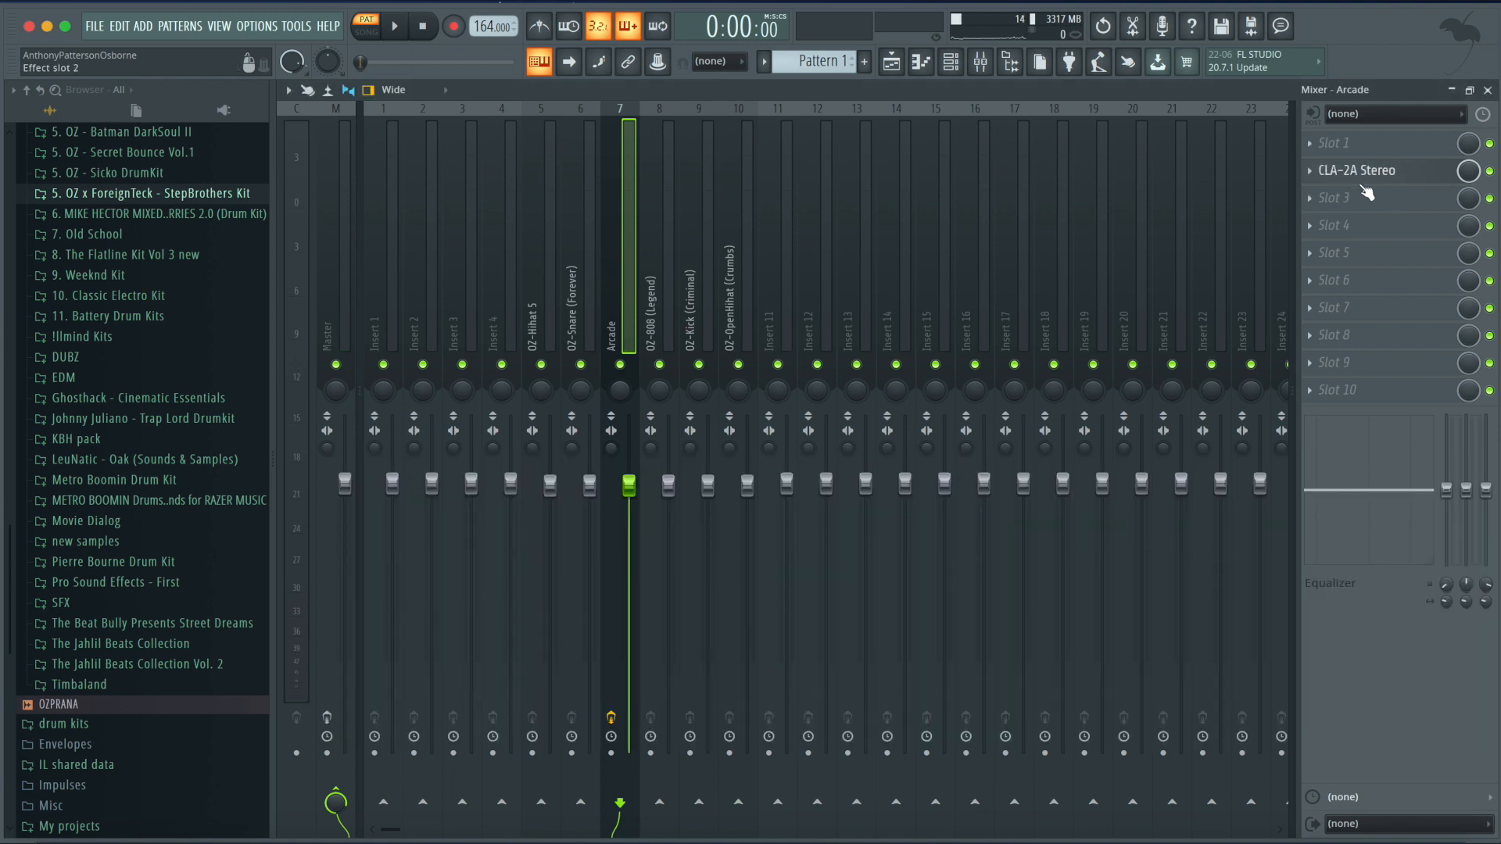
{"action": "left_click", "coordinate": [1330, 155]}
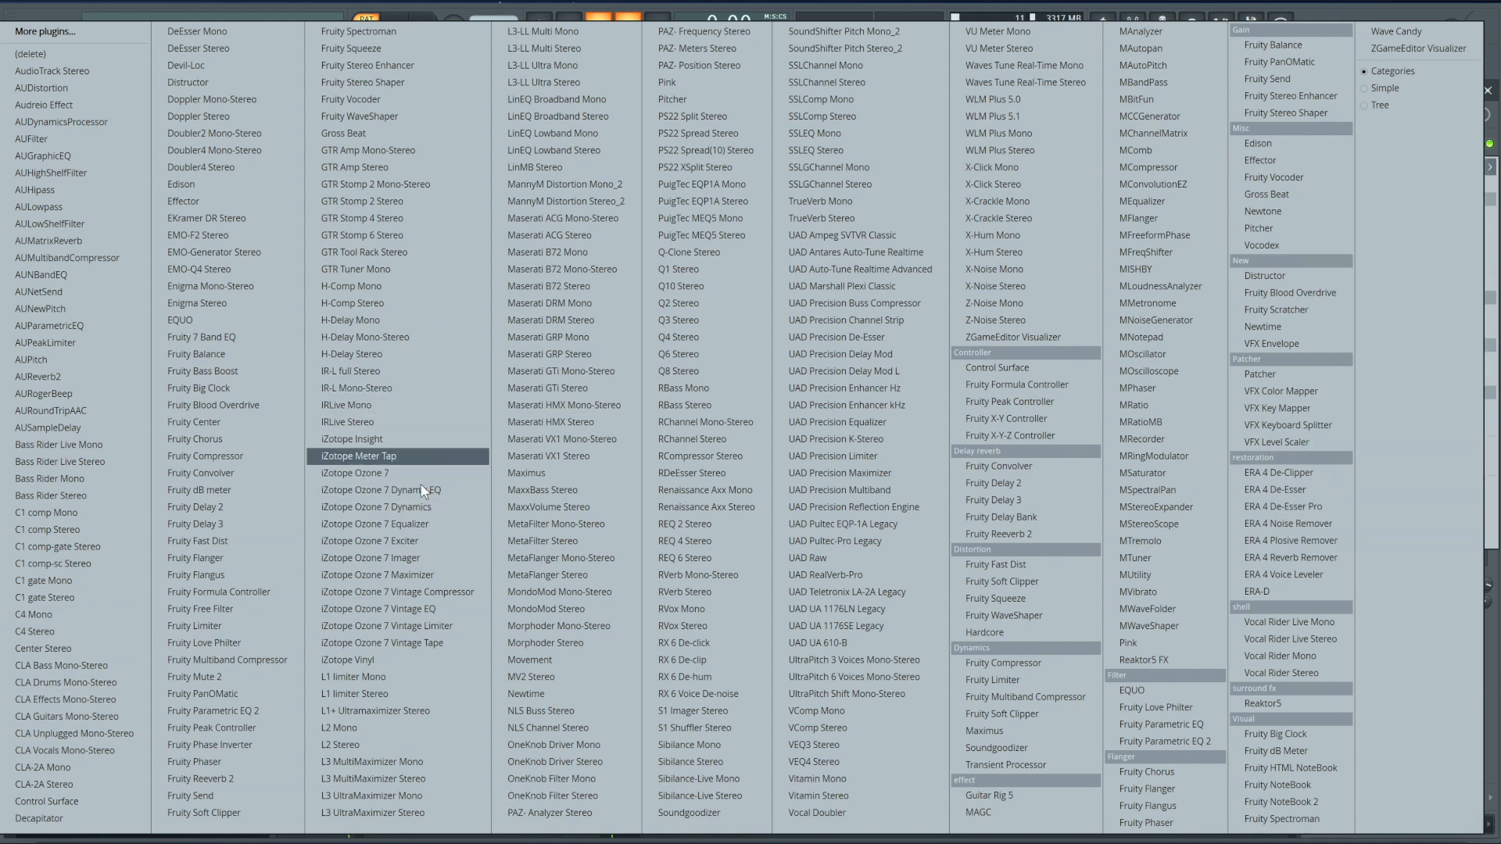
{"action": "left_click", "coordinate": [433, 523]}
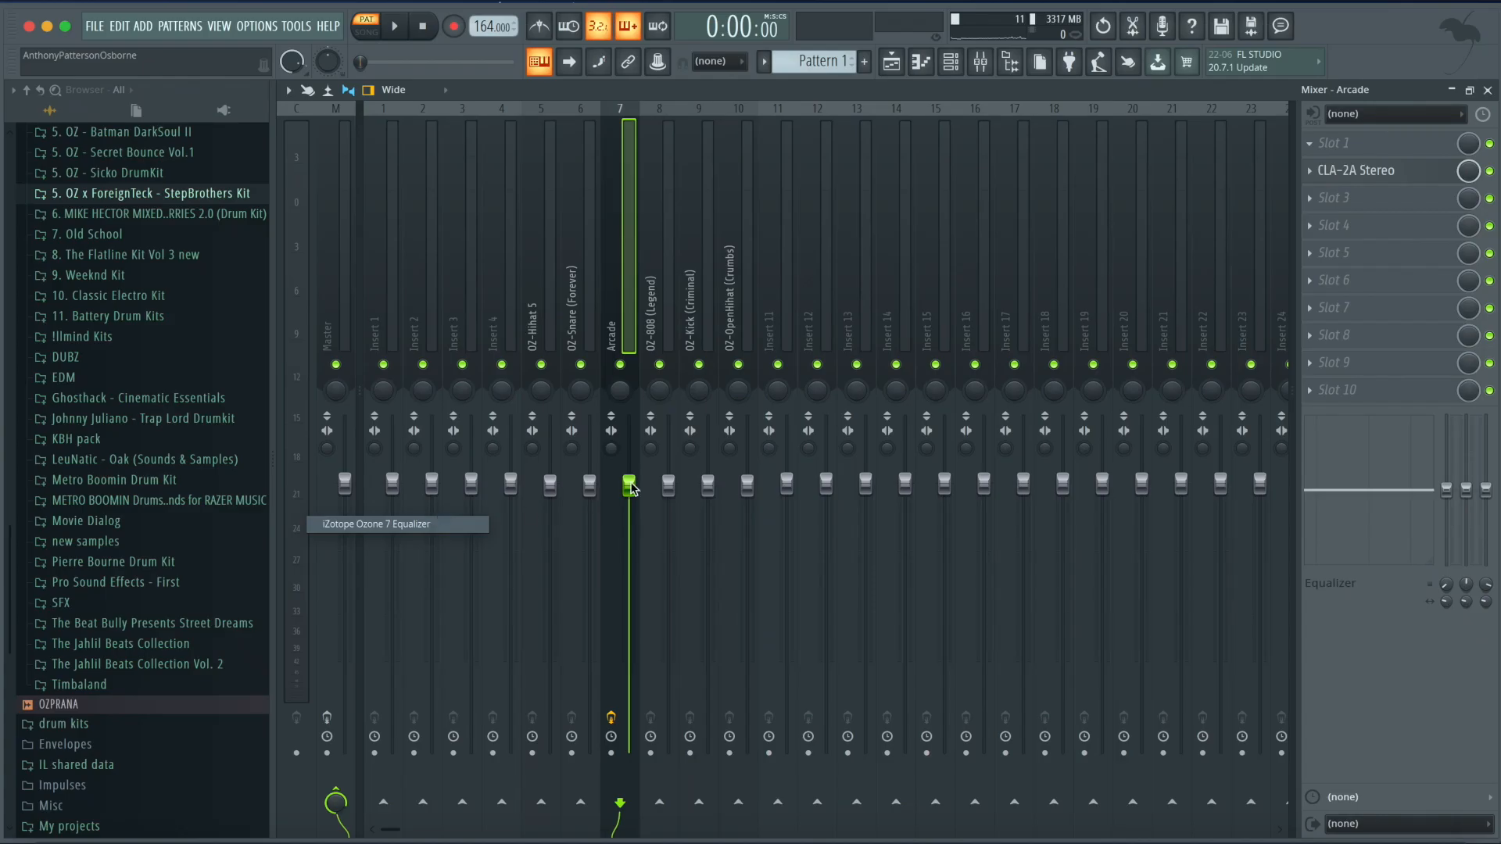
Play the soloed Arcade channel and move the equalizer window below the mixer's level meters.
{"action": "key", "text": "space"}
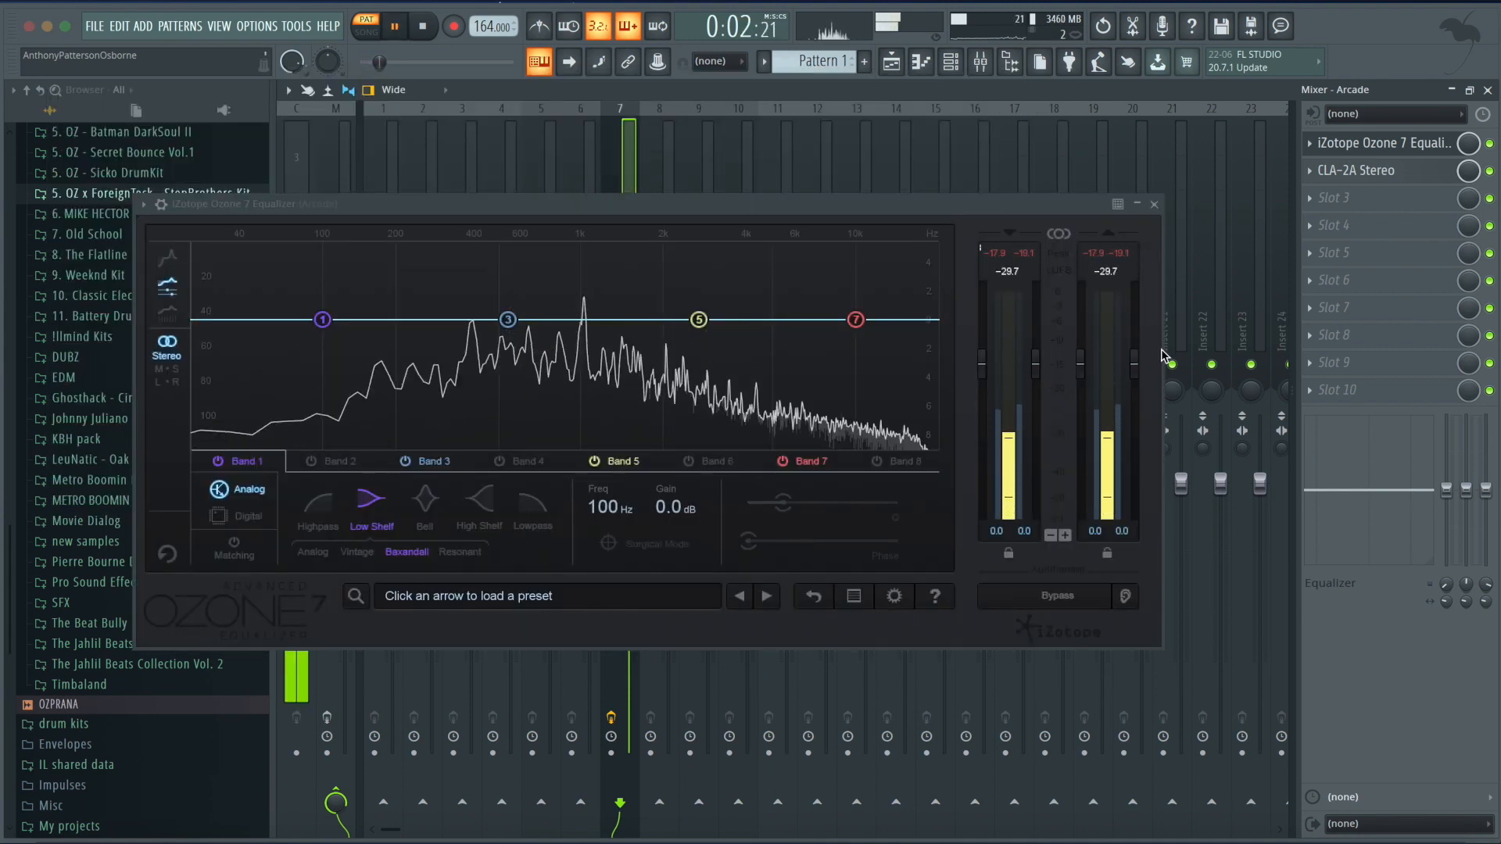
{"action": "left_click_drag", "start_coordinate": [901, 208], "coordinate": [1122, 158]}
{"action": "key", "text": "space"}
{"action": "left_click_drag", "start_coordinate": [787, 153], "coordinate": [454, 535]}
Lower the Arcade mixer fader to about 70% during playback, raise it again, stop playback and reset the fader to its default.
{"action": "left_click_drag", "start_coordinate": [628, 486], "coordinate": [628, 564]}
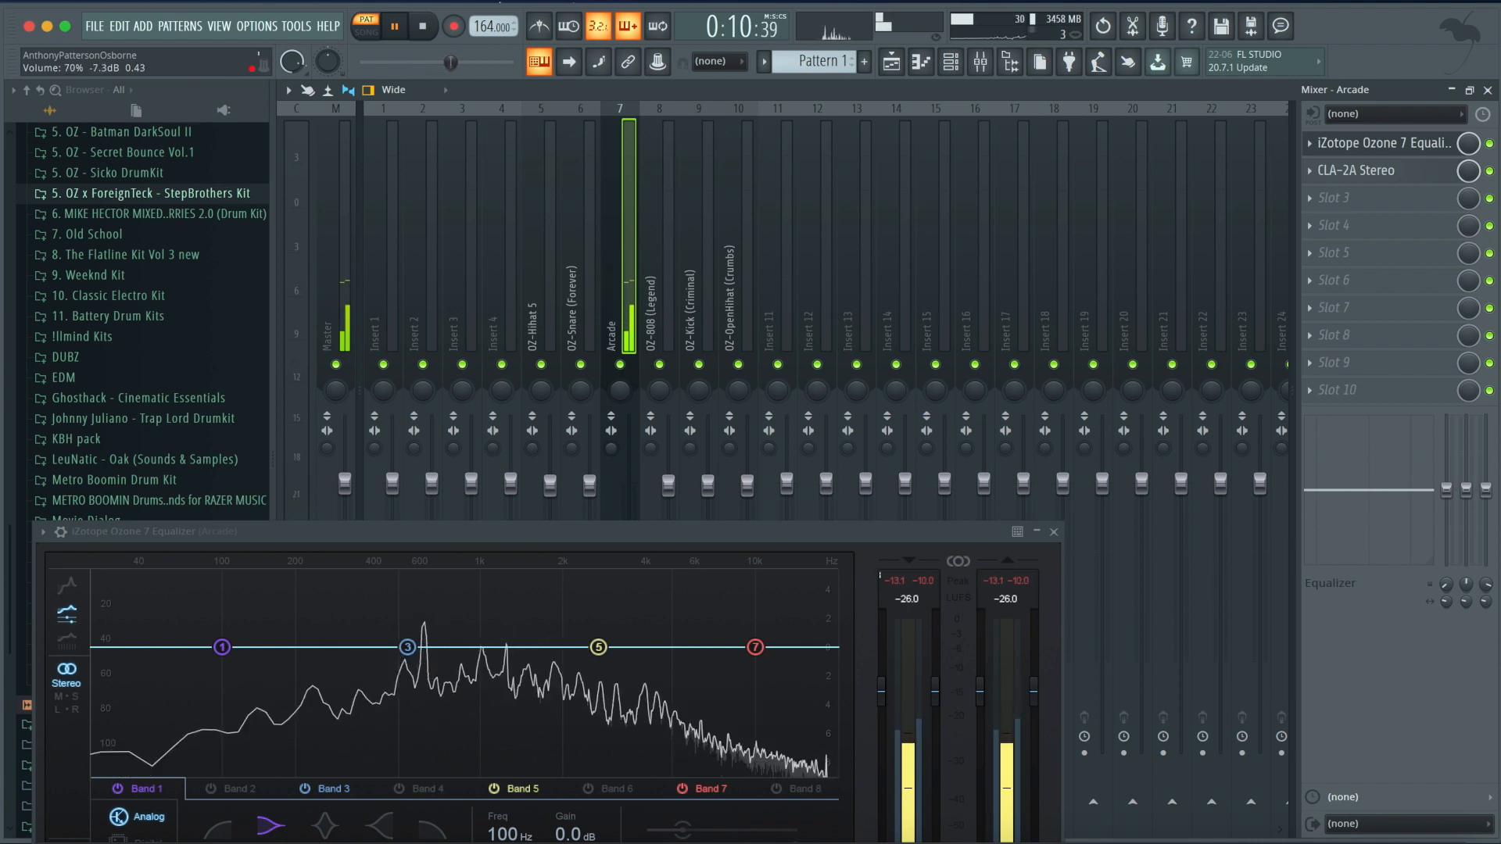
{"action": "left_click_drag", "start_coordinate": [628, 564], "coordinate": [633, 496]}
{"action": "key", "text": "space"}
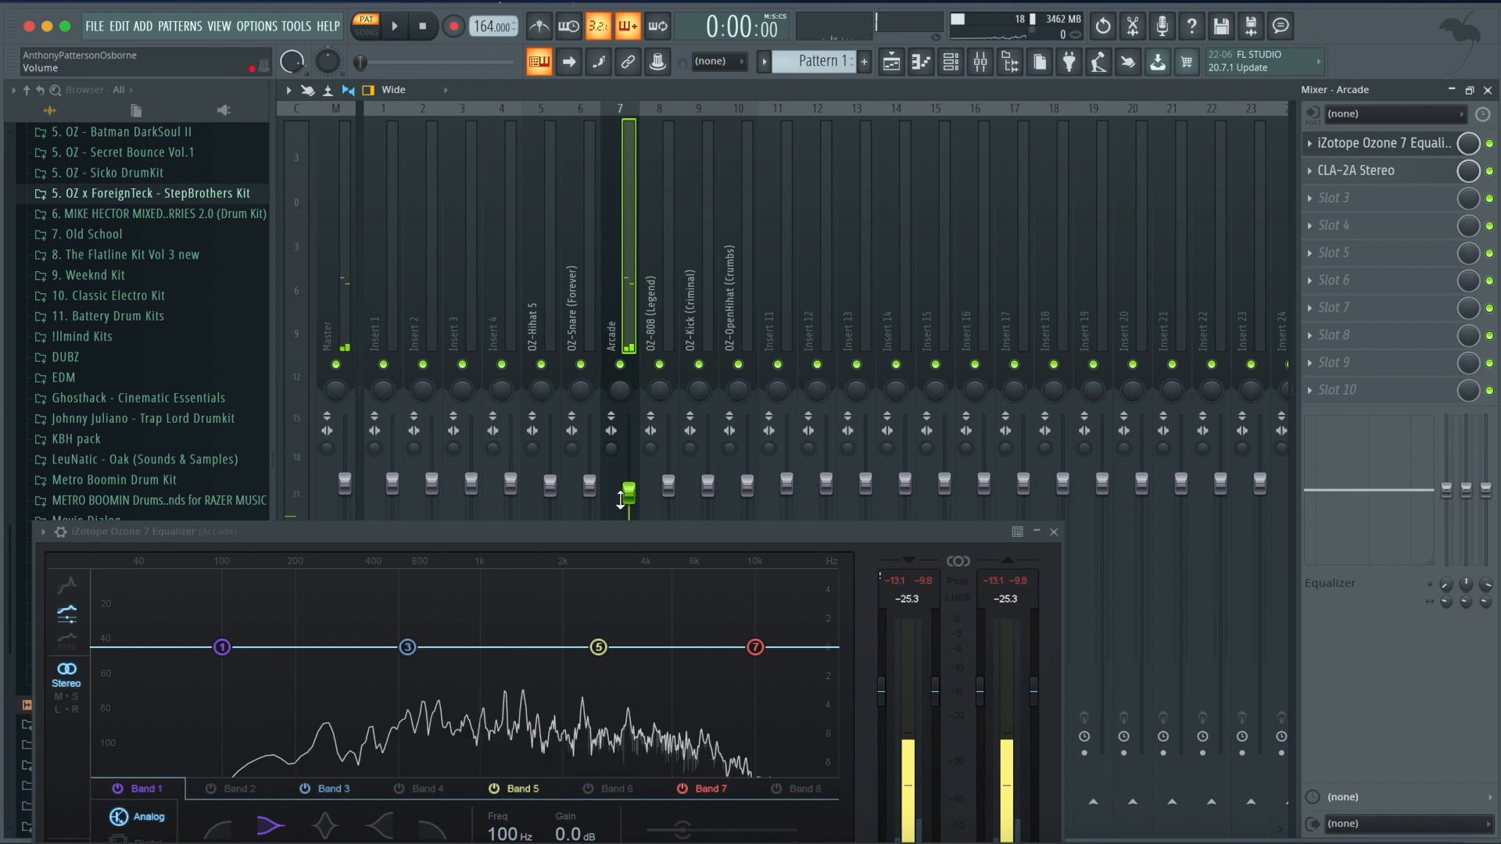
{"action": "right_click", "coordinate": [626, 499]}
{"action": "left_click", "coordinate": [643, 510]}
Place the channel rack above the equalizer window and play the soloed Arcade channel to examine the equalizer's level meters.
{"action": "left_click", "coordinate": [953, 66]}
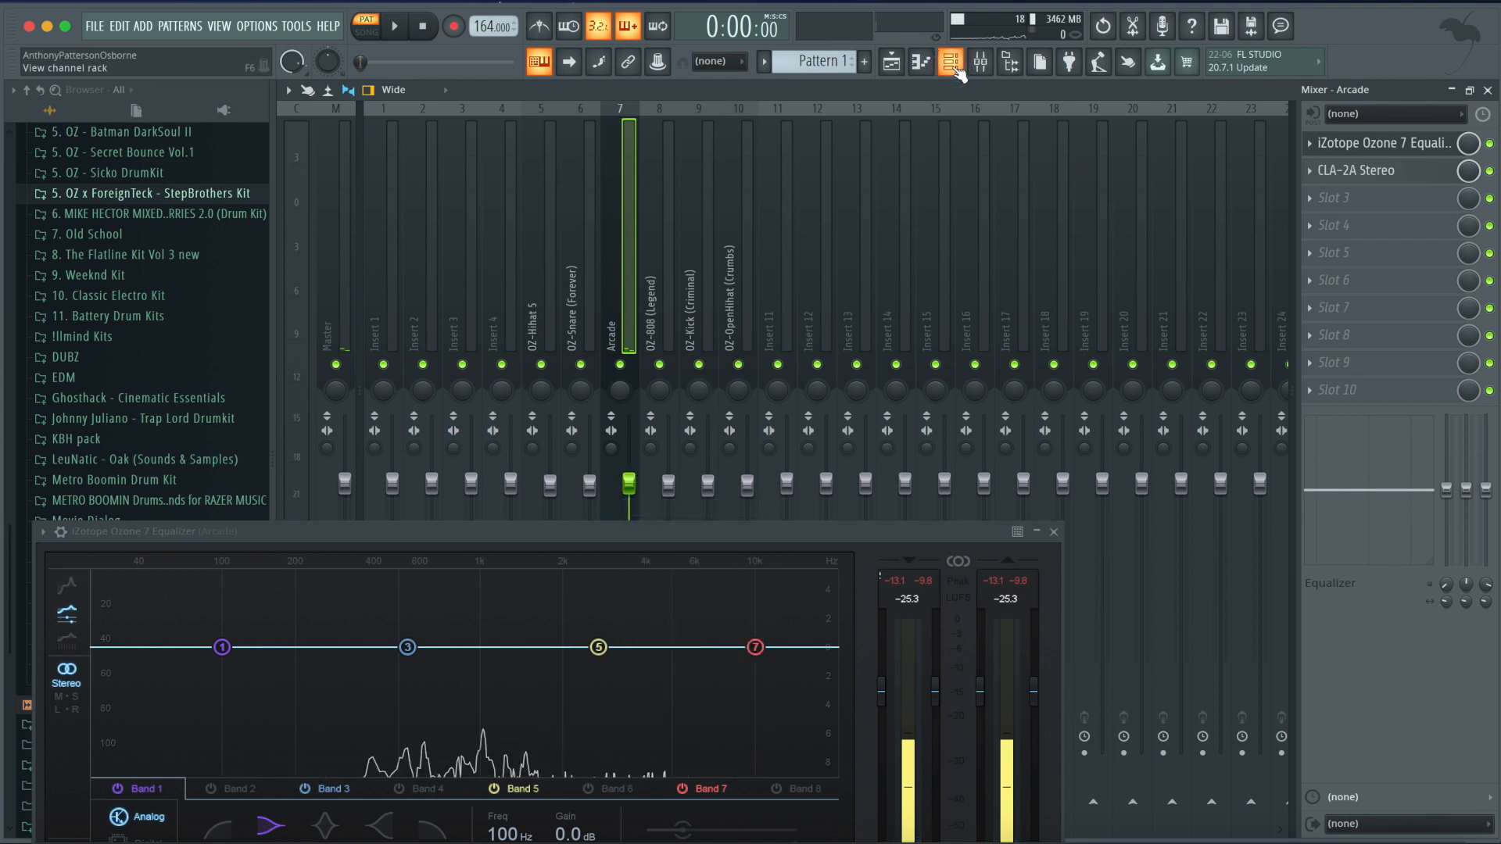
{"action": "left_click_drag", "start_coordinate": [667, 480], "coordinate": [679, 251]}
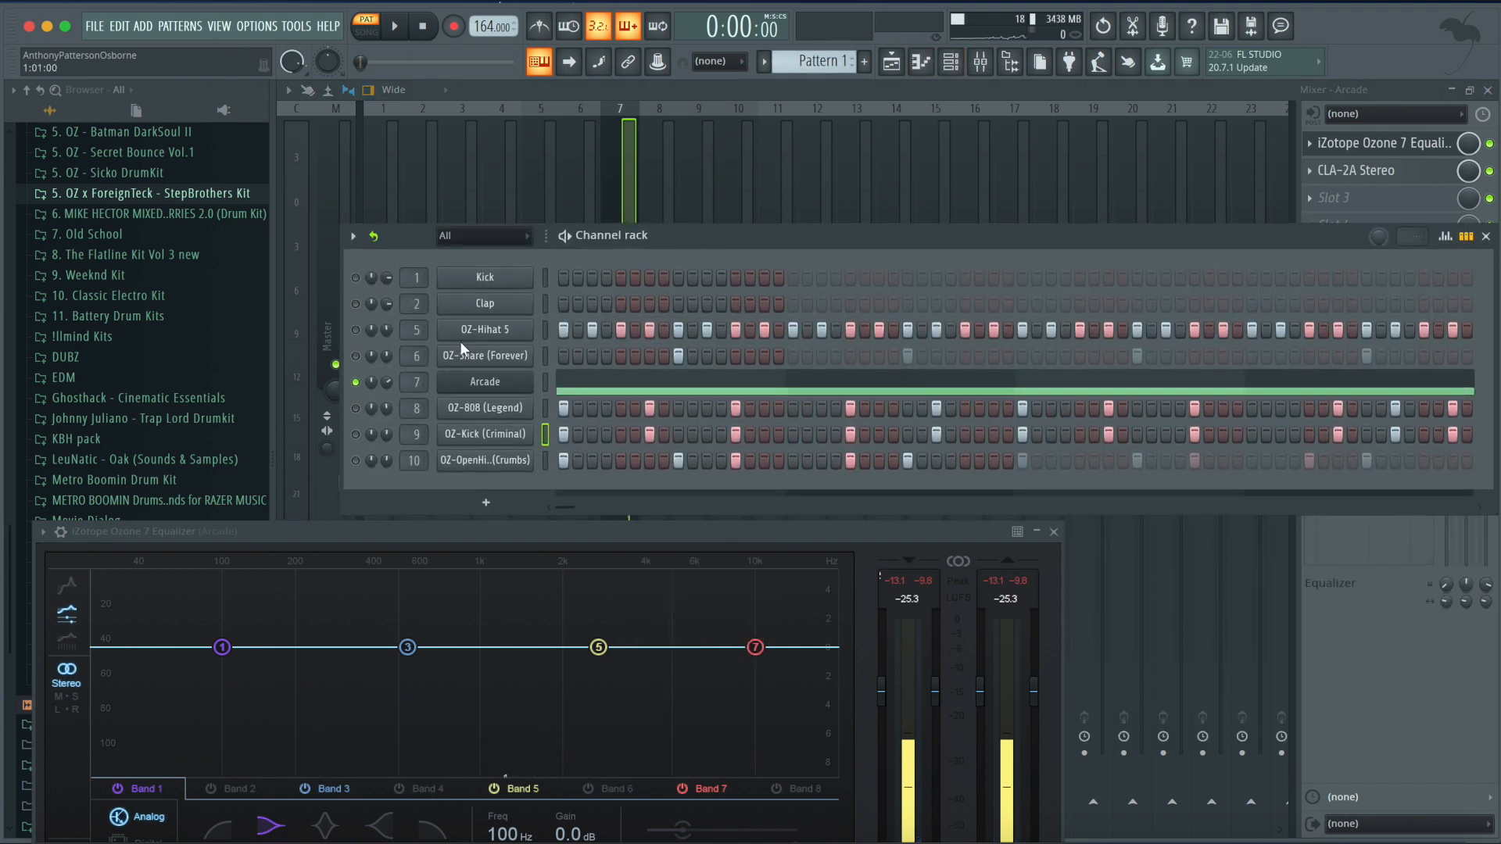
{"action": "key", "text": "space"}
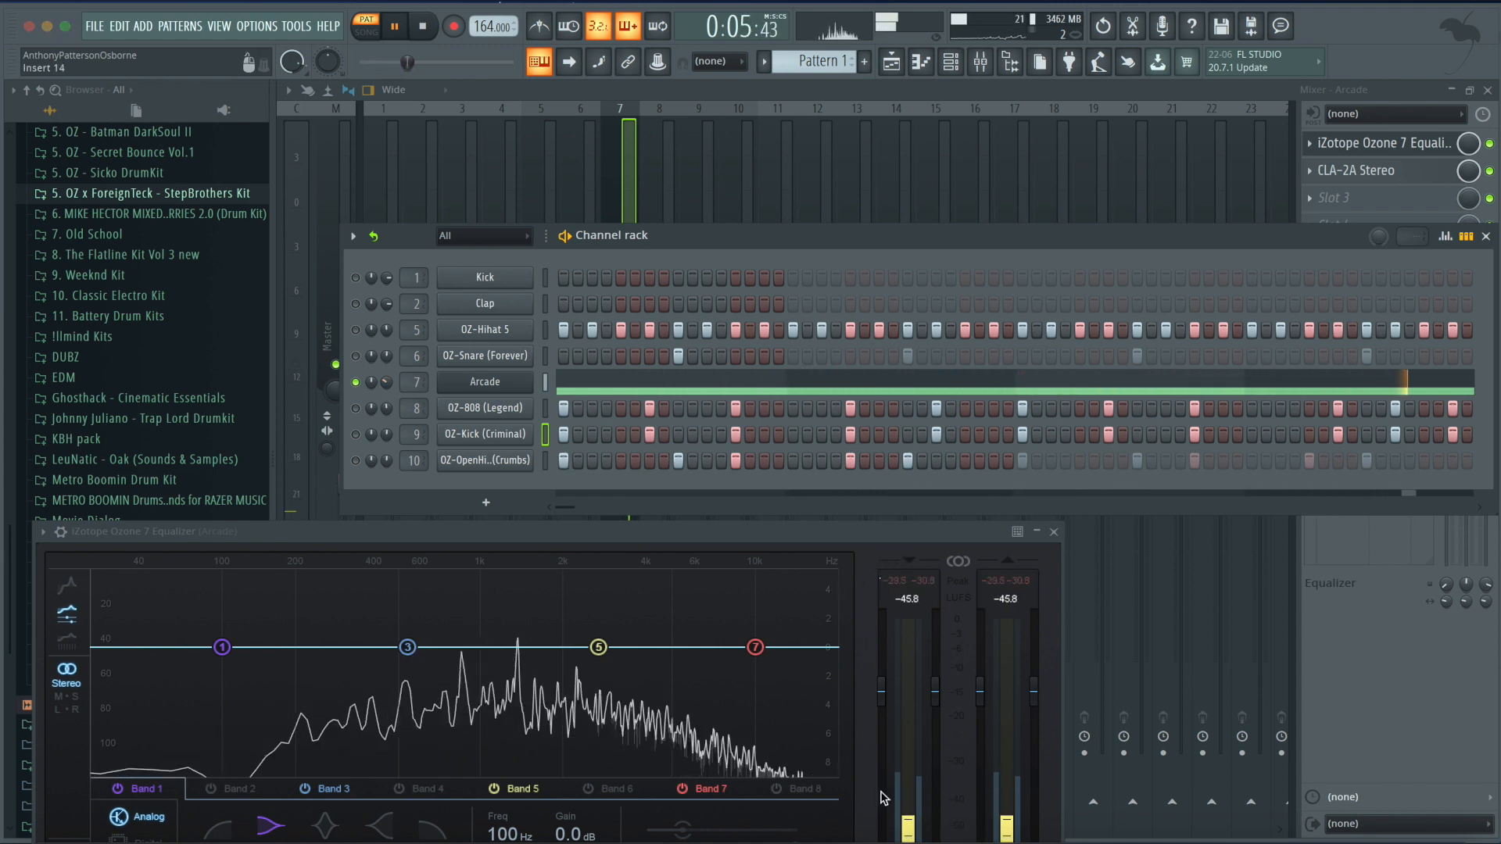
{"action": "key", "text": "space"}
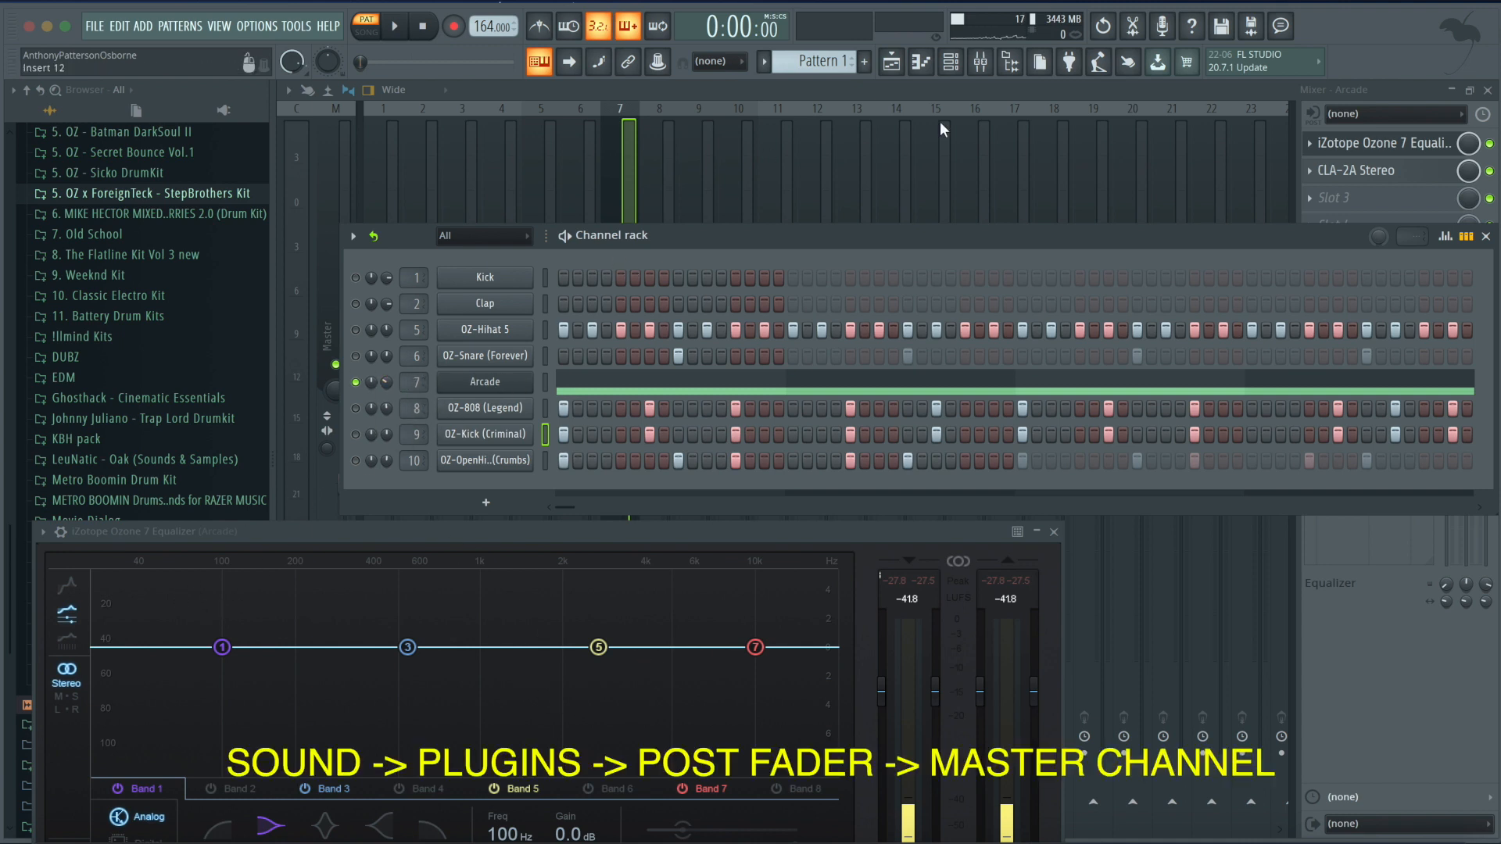
Return to the Arcade mixer track and move the Ozone 7 Equalizer window up to the middle of the mixer.
{"action": "left_click", "coordinate": [630, 168]}
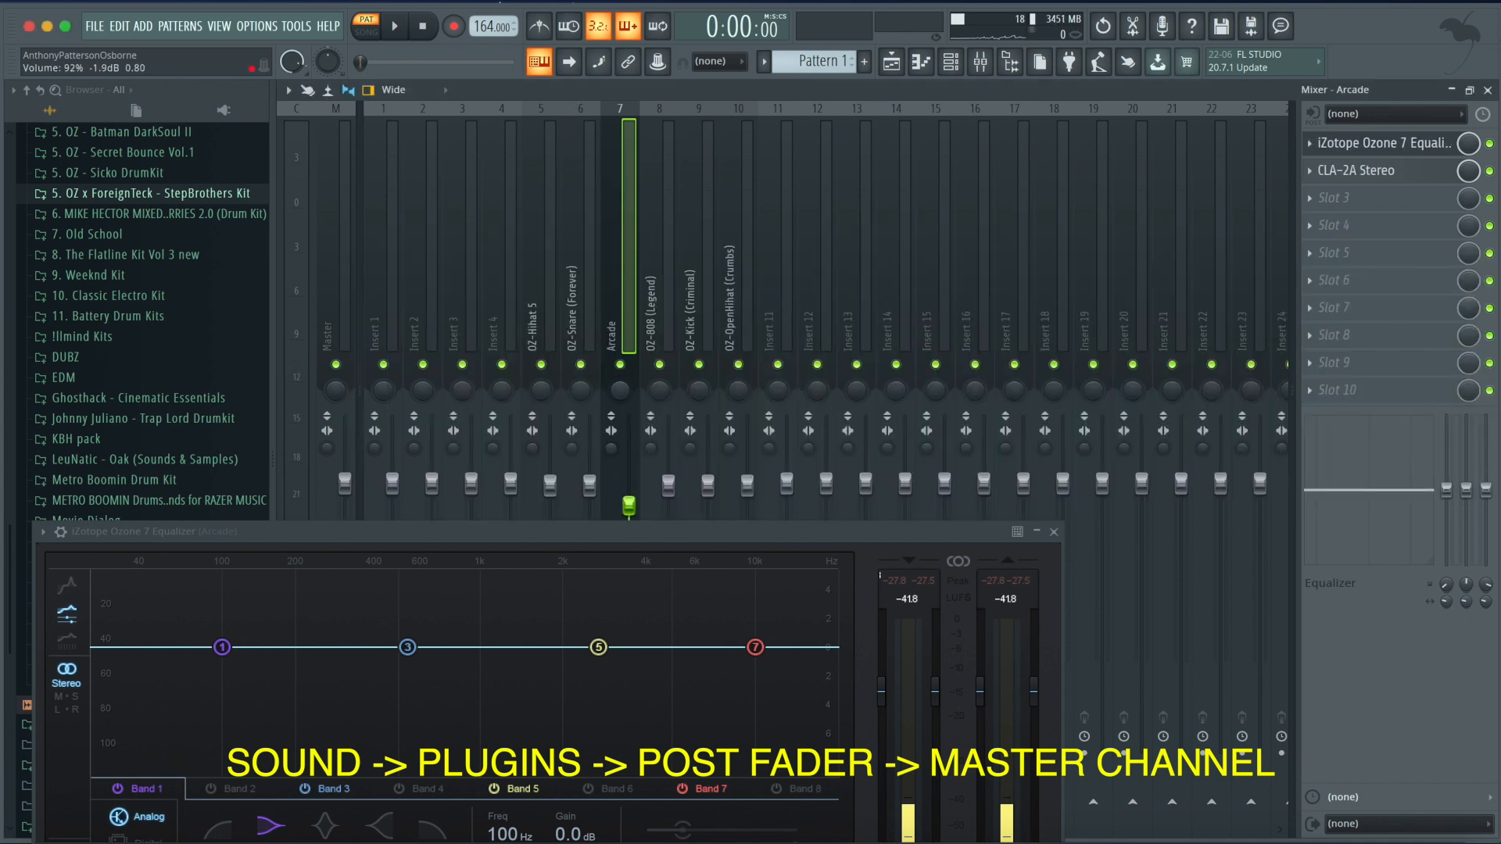
{"action": "left_click_drag", "start_coordinate": [707, 562], "coordinate": [958, 301]}
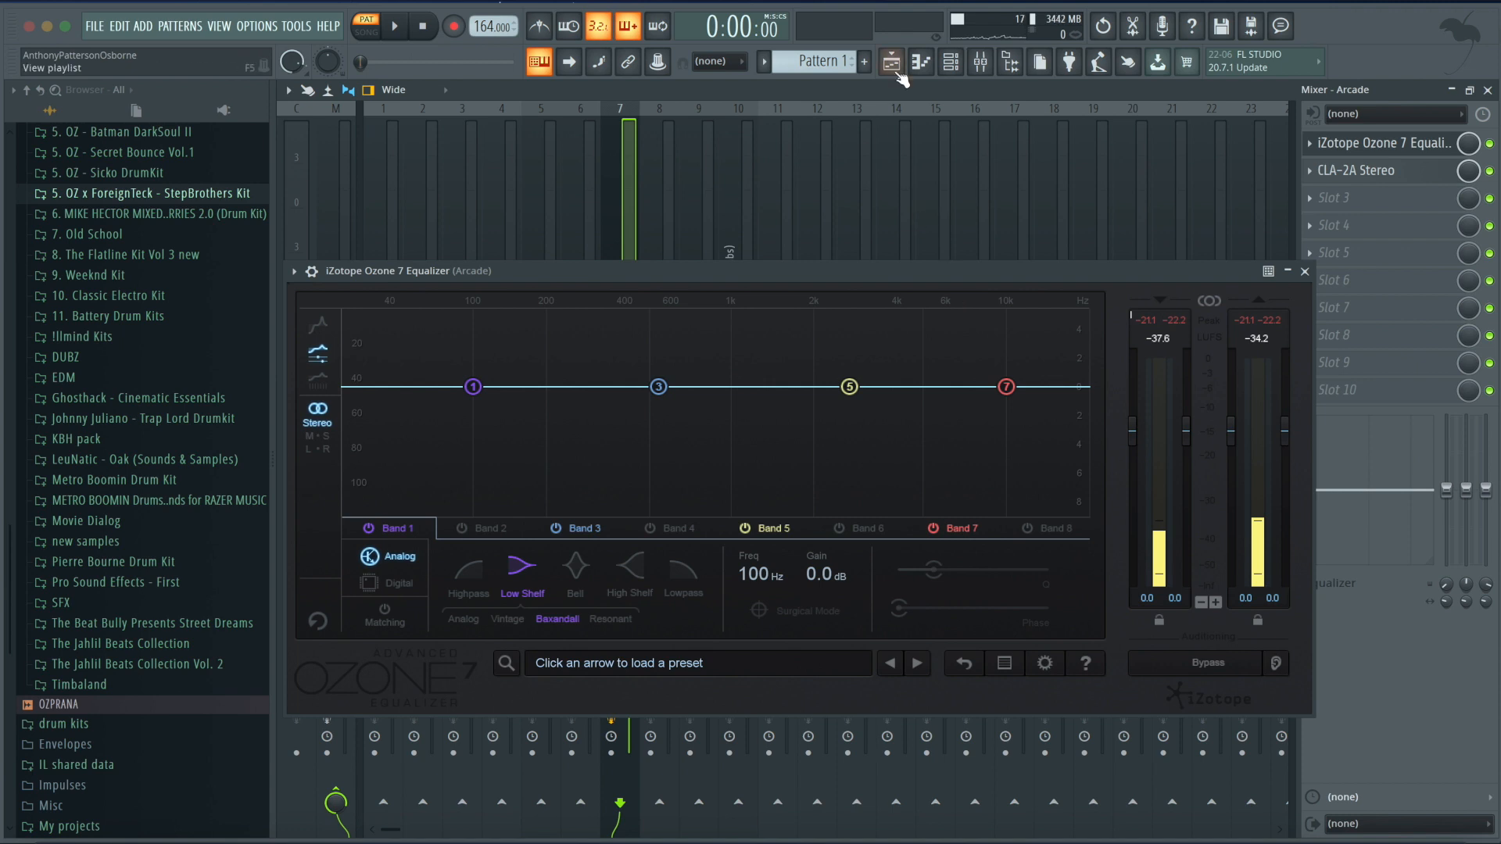
Play the full beat briefly with the OZ-808 (Legend) mixer track selected, stop it and solo that track.
{"action": "key", "text": "space"}
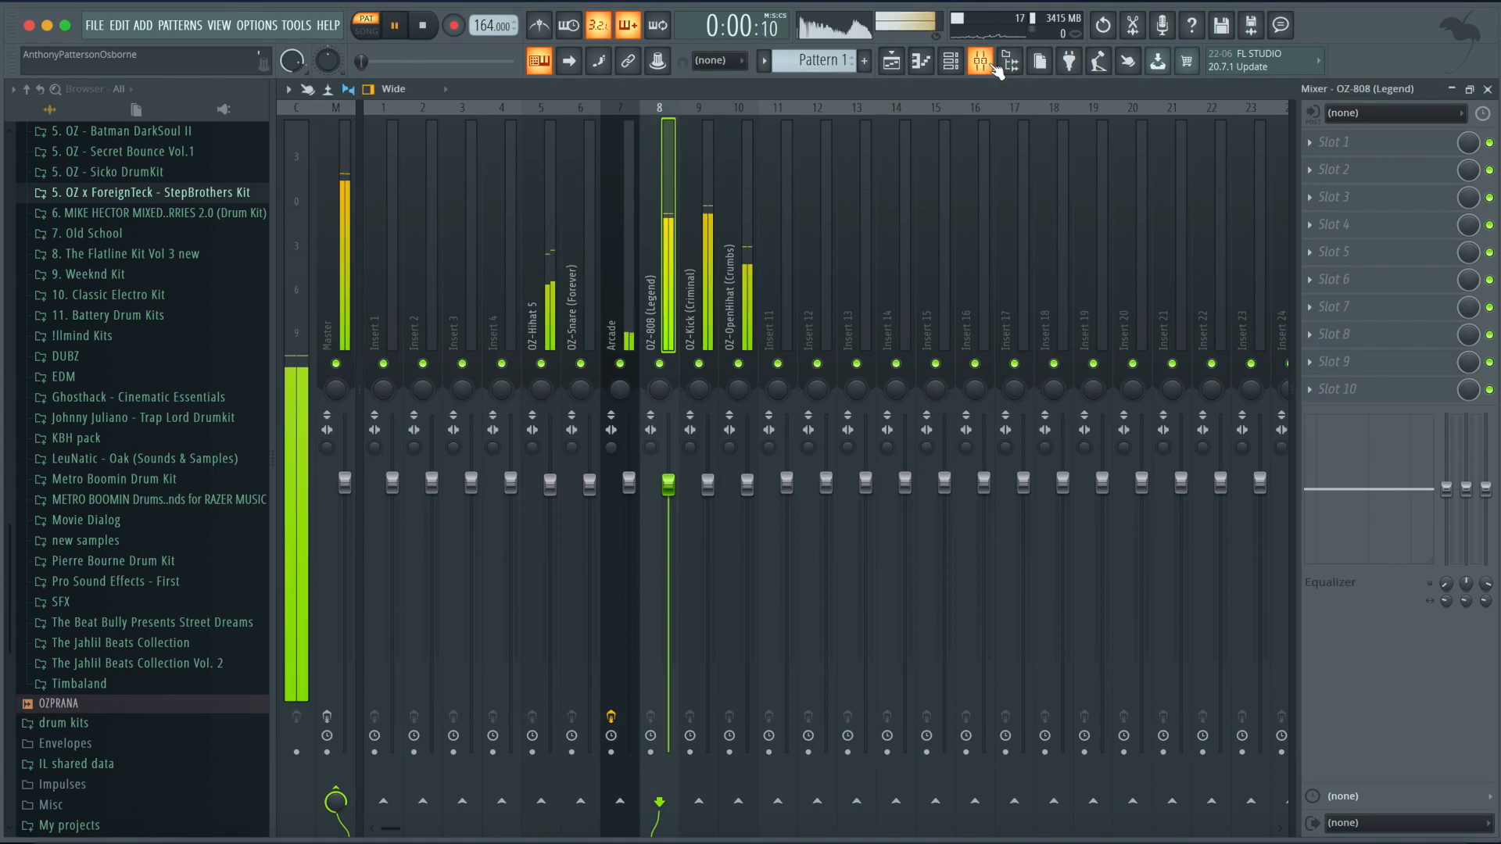
{"action": "key", "text": "space"}
{"action": "right_click", "coordinate": [659, 363]}
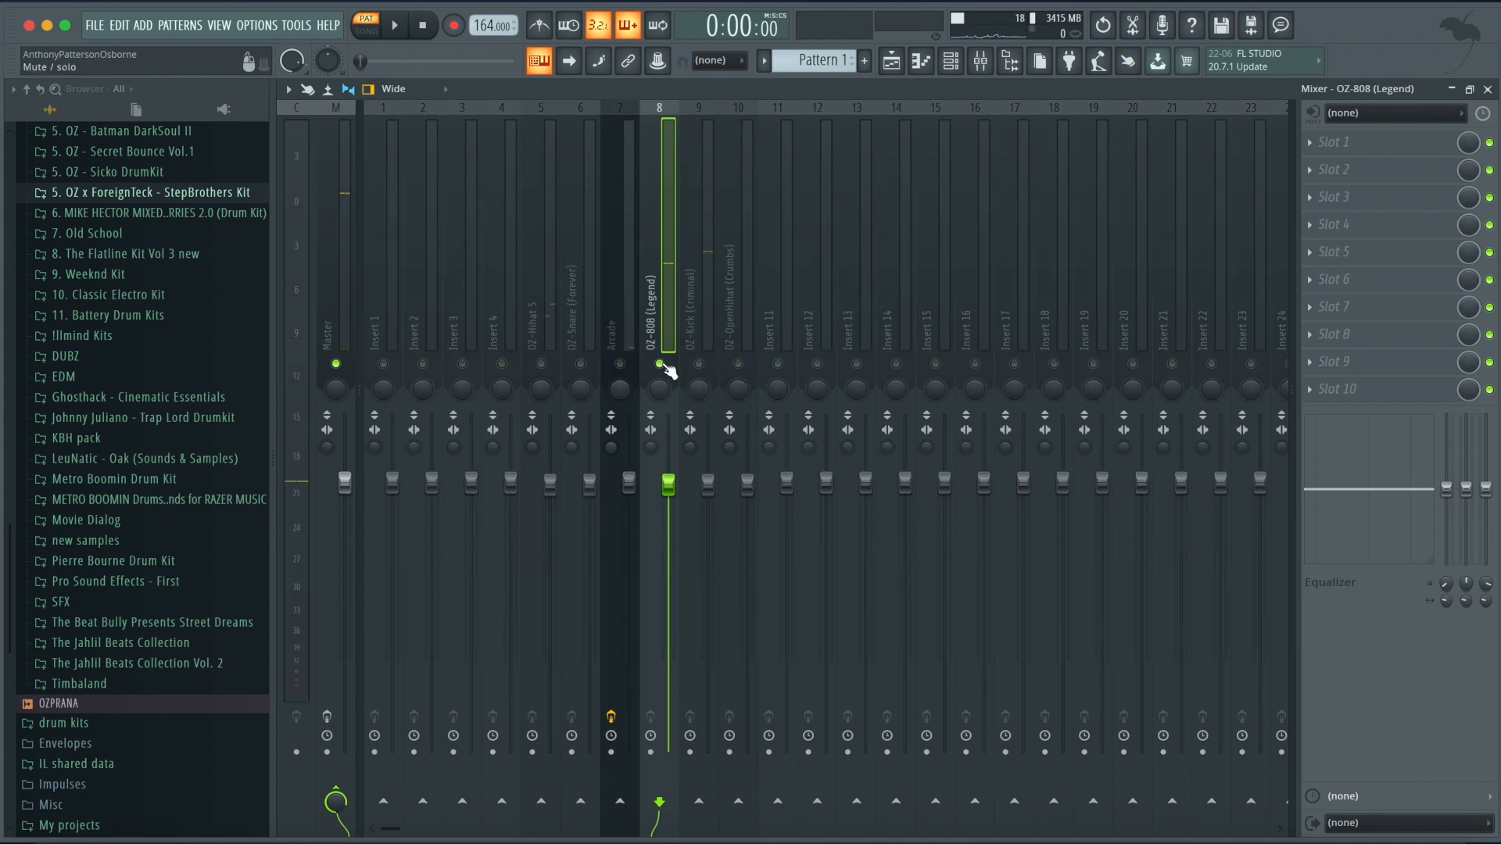
Unsolo the OZ-808 (Legend) mixer track, try muting the OZ-Hihat 5 track and solo OZ-808 (Legend) again.
{"action": "right_click", "coordinate": [662, 364]}
{"action": "left_click", "coordinate": [662, 364]}
{"action": "left_click", "coordinate": [662, 364]}
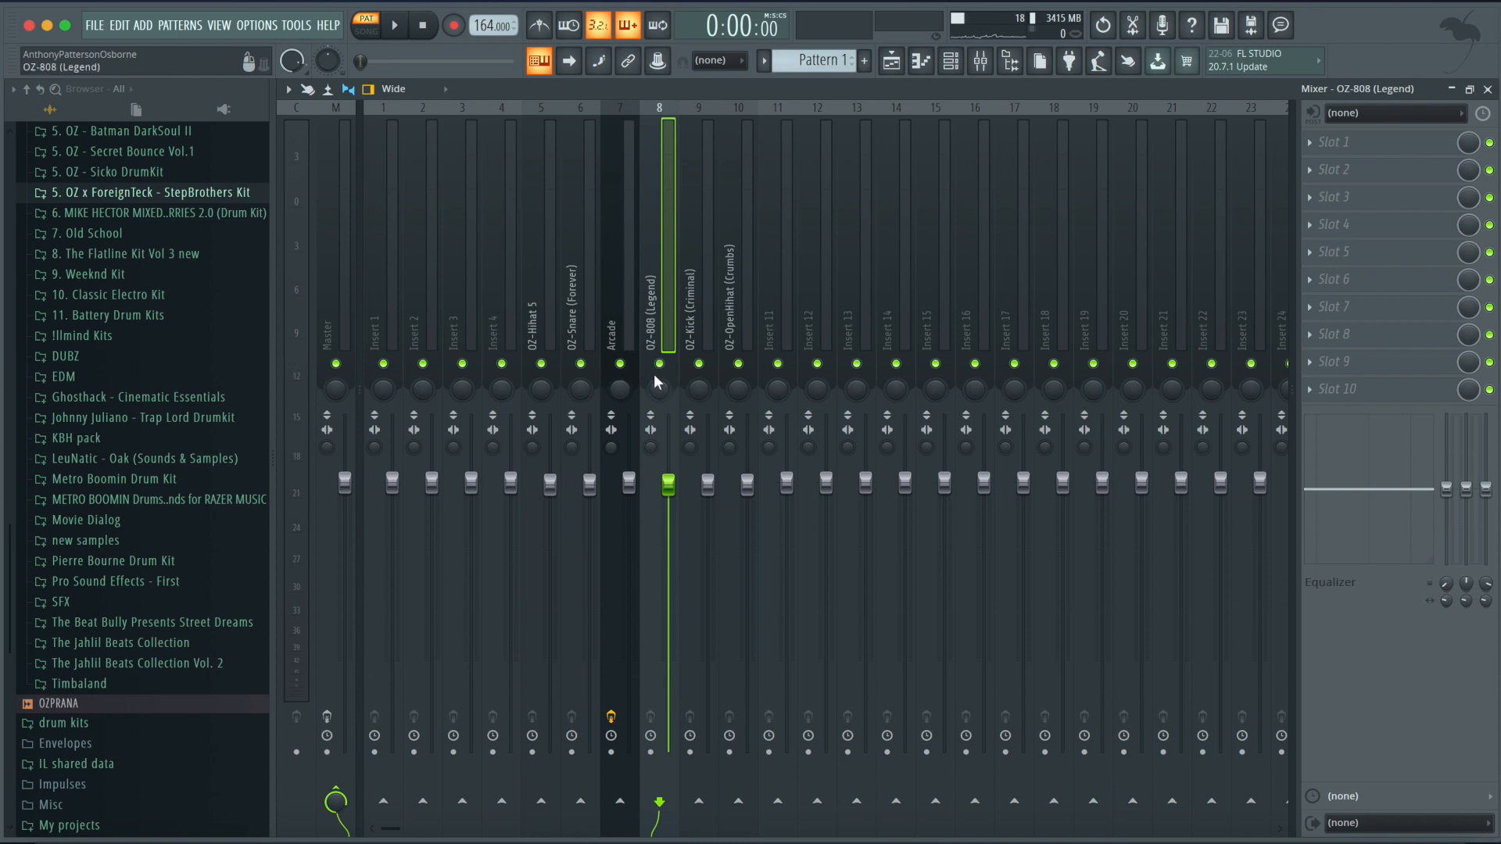
{"action": "left_click", "coordinate": [541, 364]}
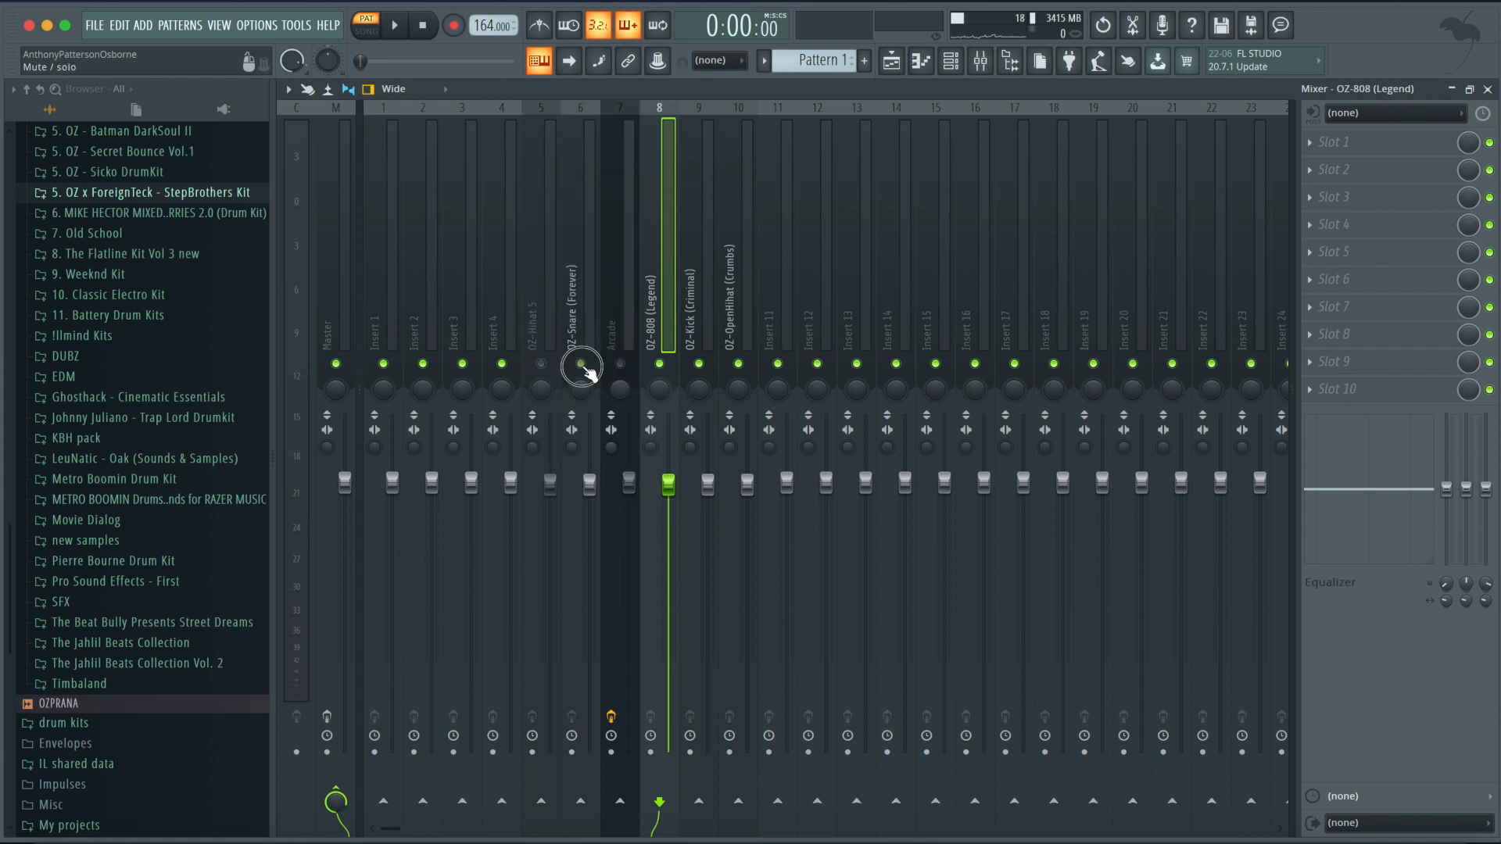
{"action": "right_click", "coordinate": [659, 364]}
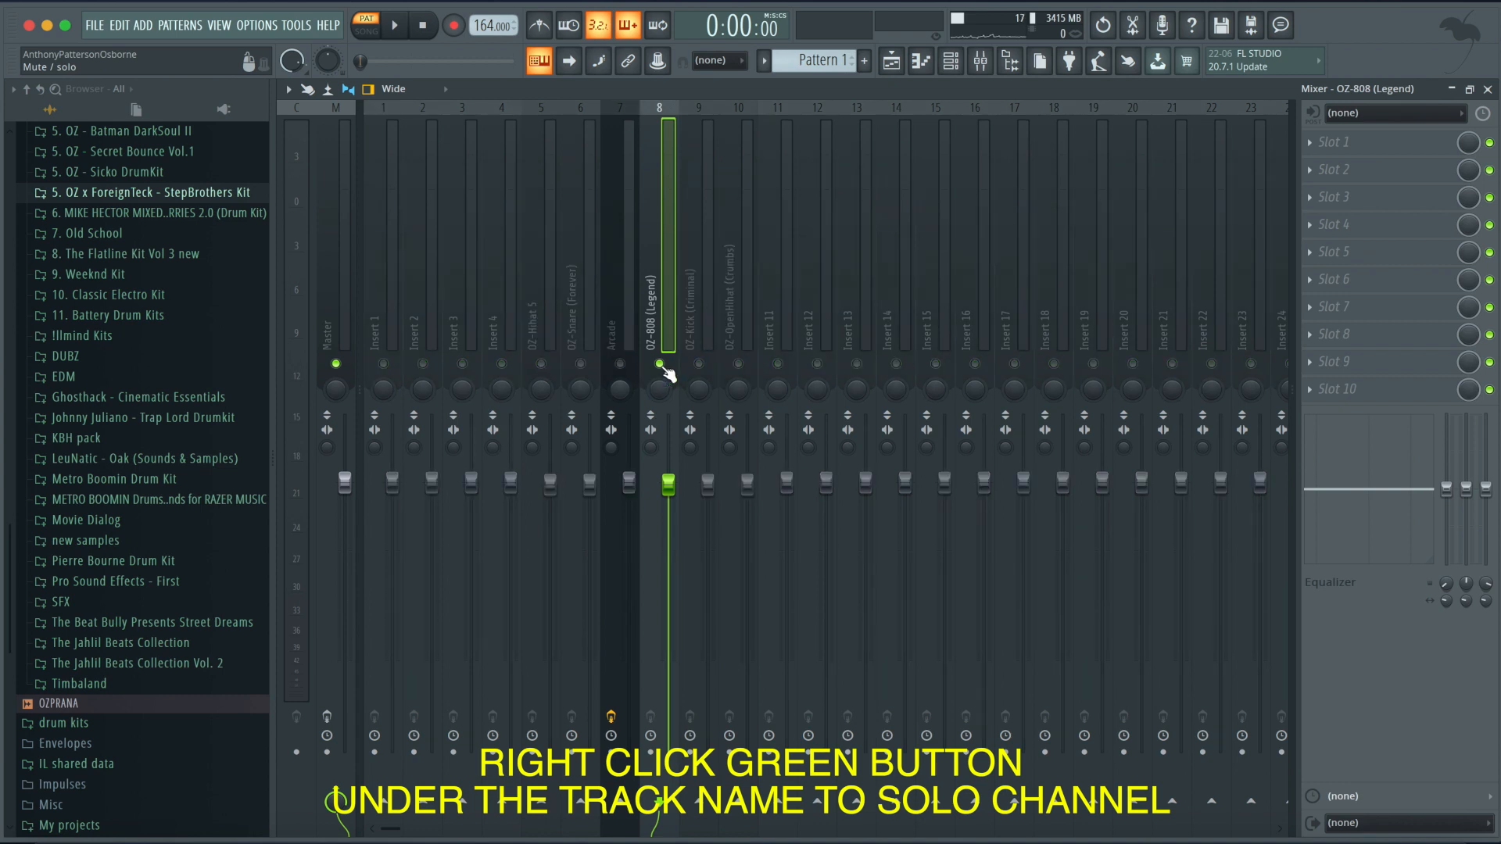
Load Fruity Parametric EQ 2 into the first effect slot of the OZ-808 (Legend) track, enlarge its window and enable HQ mode.
{"action": "left_click", "coordinate": [1316, 141]}
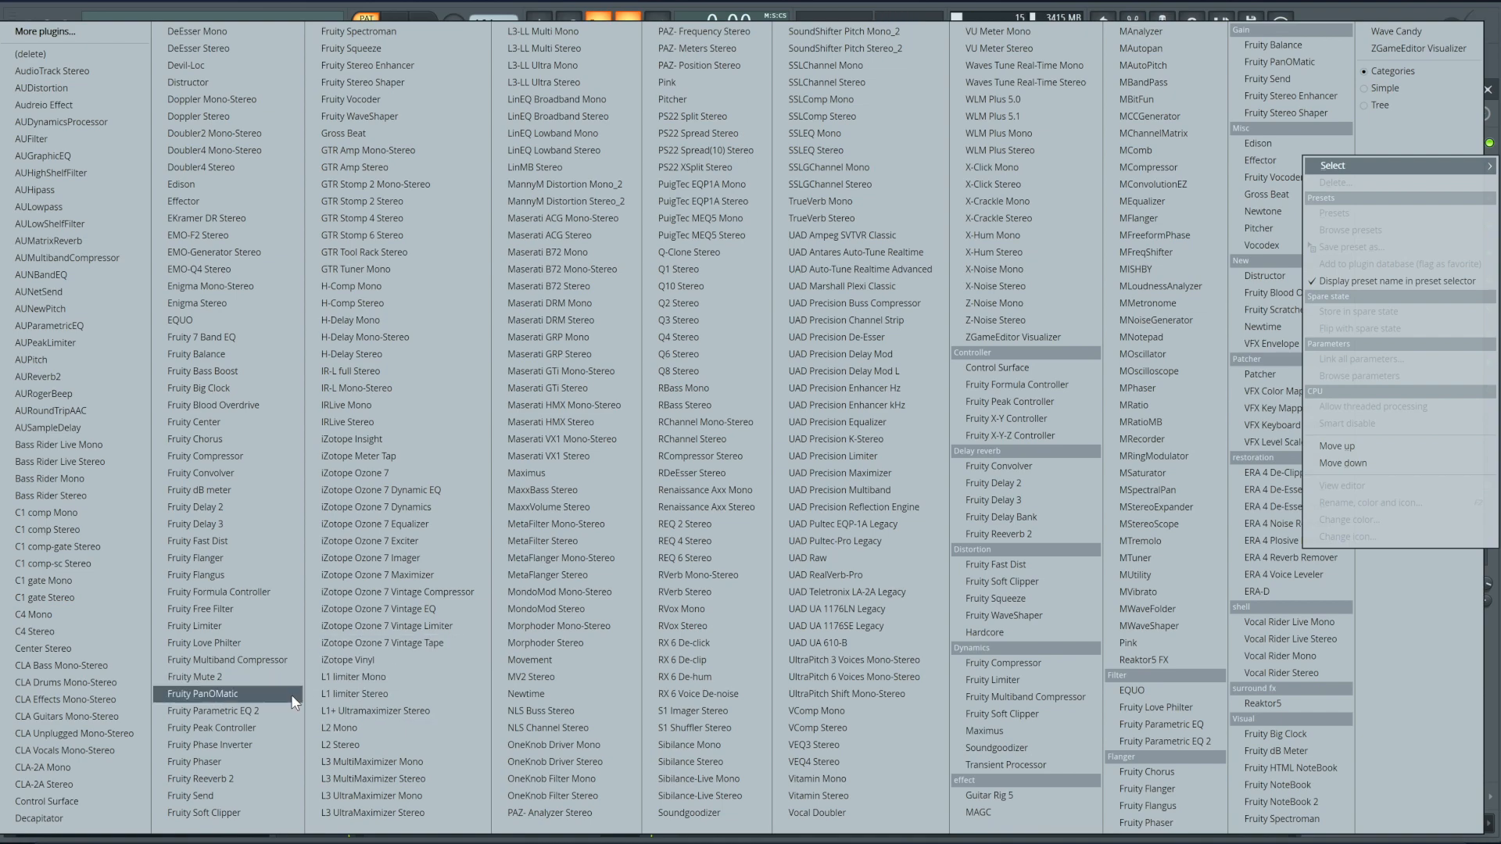
{"action": "left_click", "coordinate": [274, 710]}
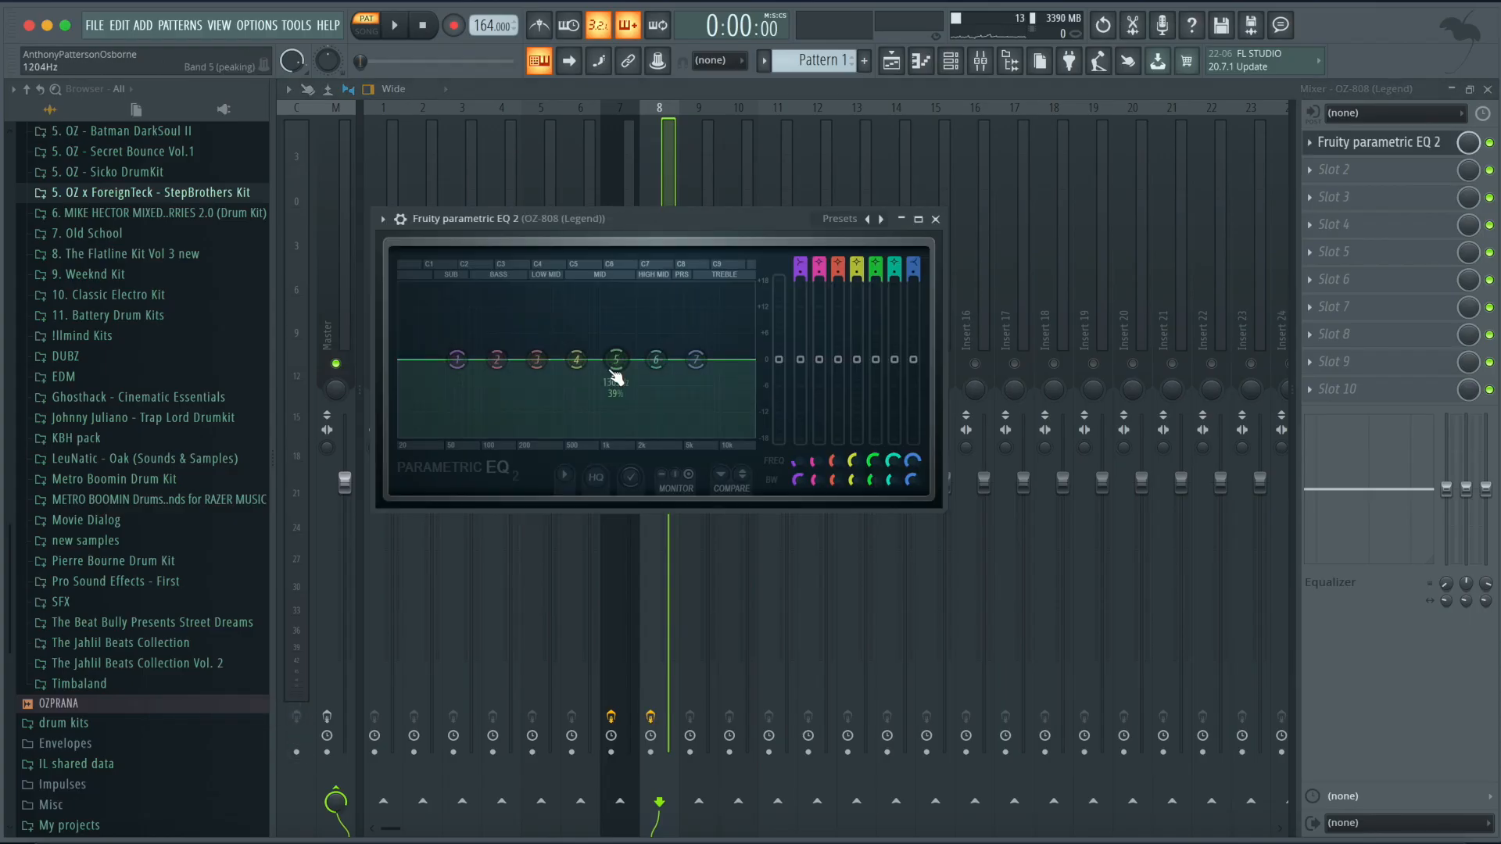
{"action": "left_click_drag", "start_coordinate": [939, 208], "coordinate": [1276, 86]}
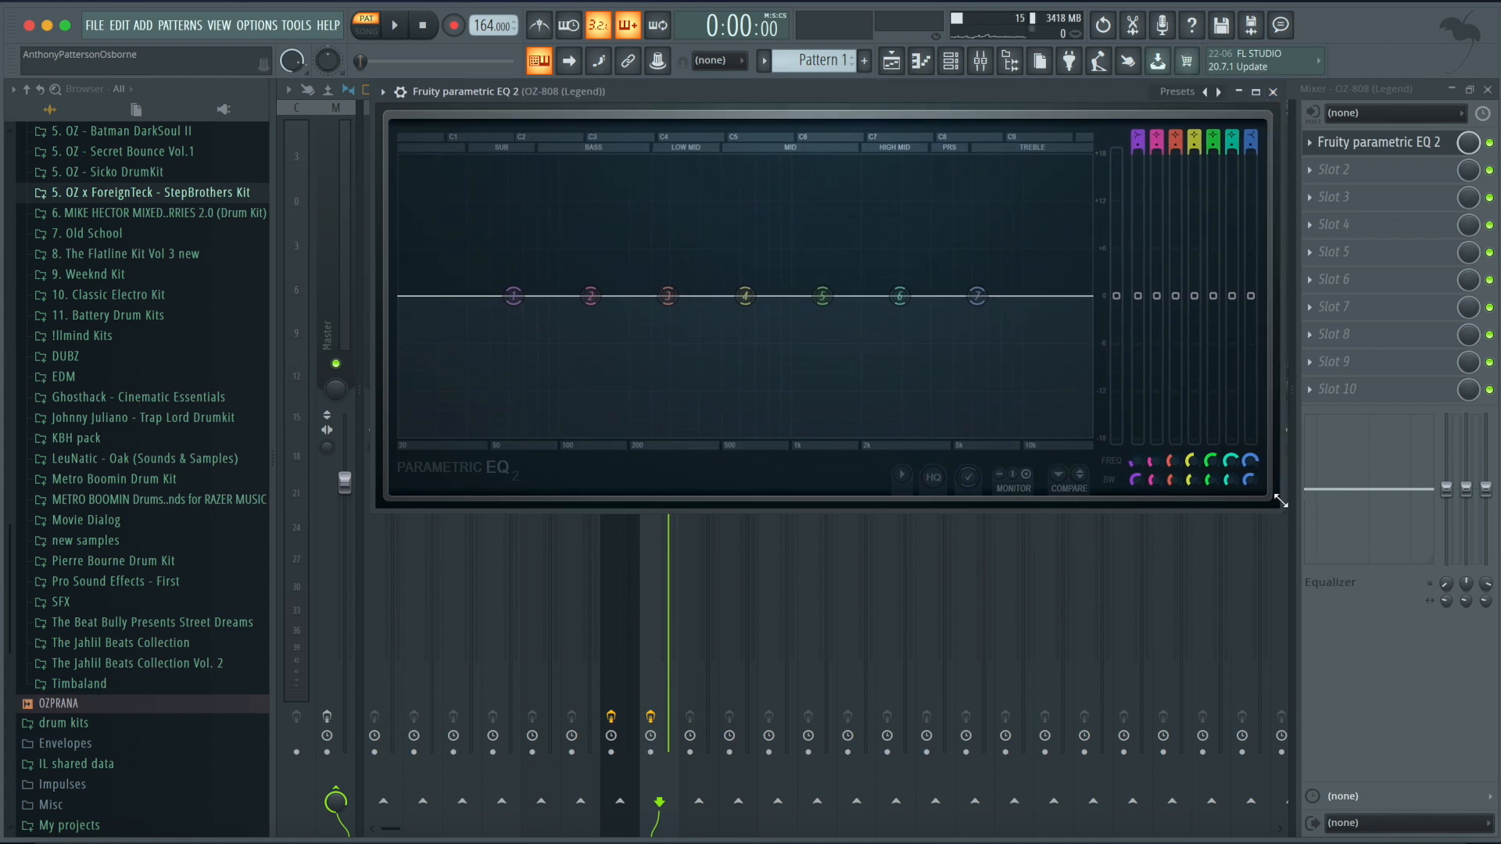
{"action": "left_click_drag", "start_coordinate": [1280, 501], "coordinate": [1340, 711]}
{"action": "left_click", "coordinate": [1004, 689]}
{"action": "key", "text": "z"}
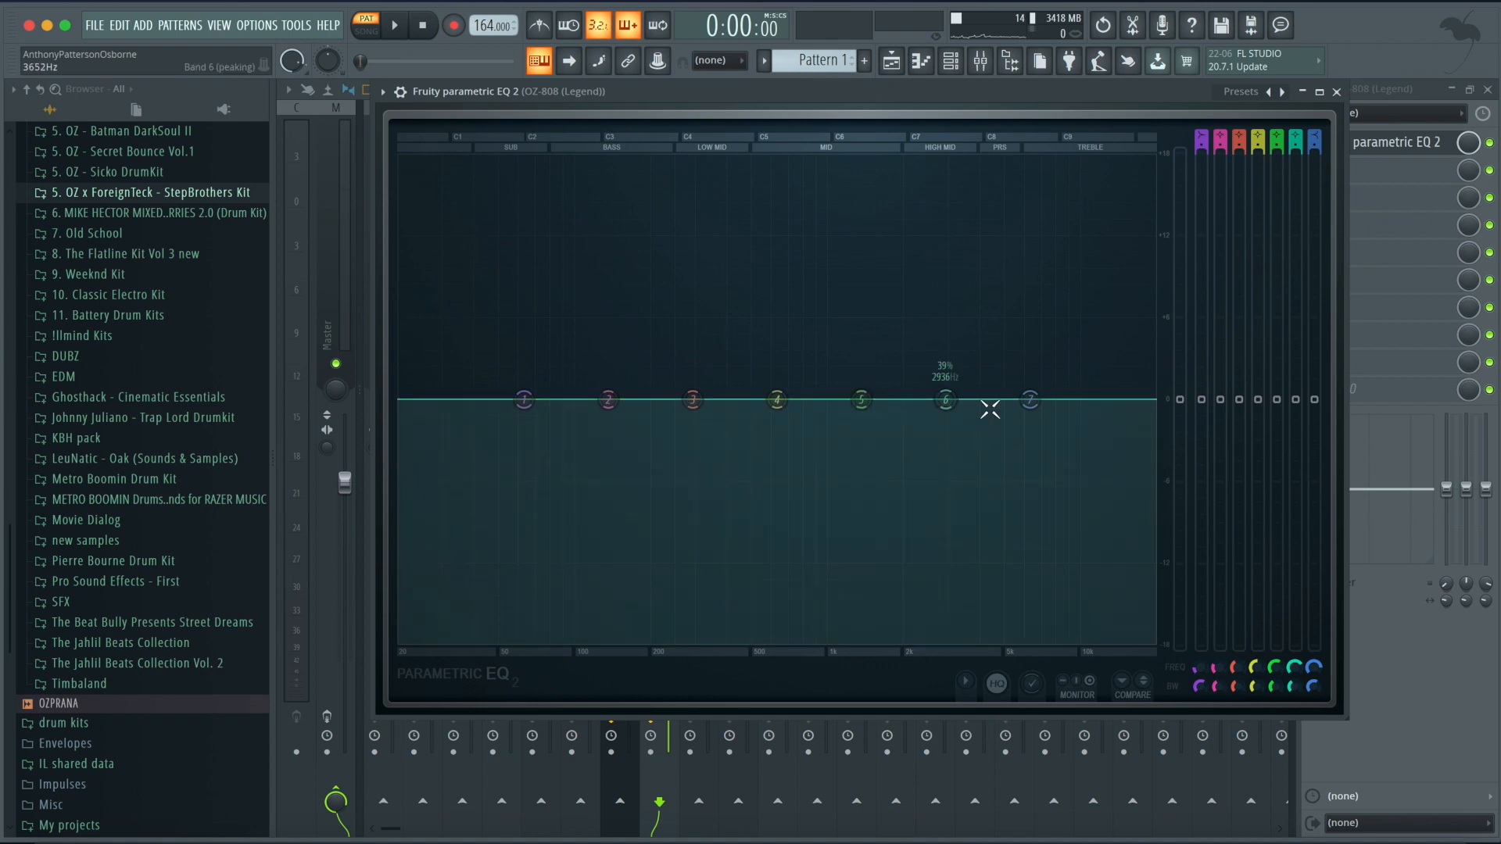
Play the soloed 808, try a small shift of equalizer band 1 and reset the band.
{"action": "key", "text": "space"}
{"action": "key", "text": "space"}
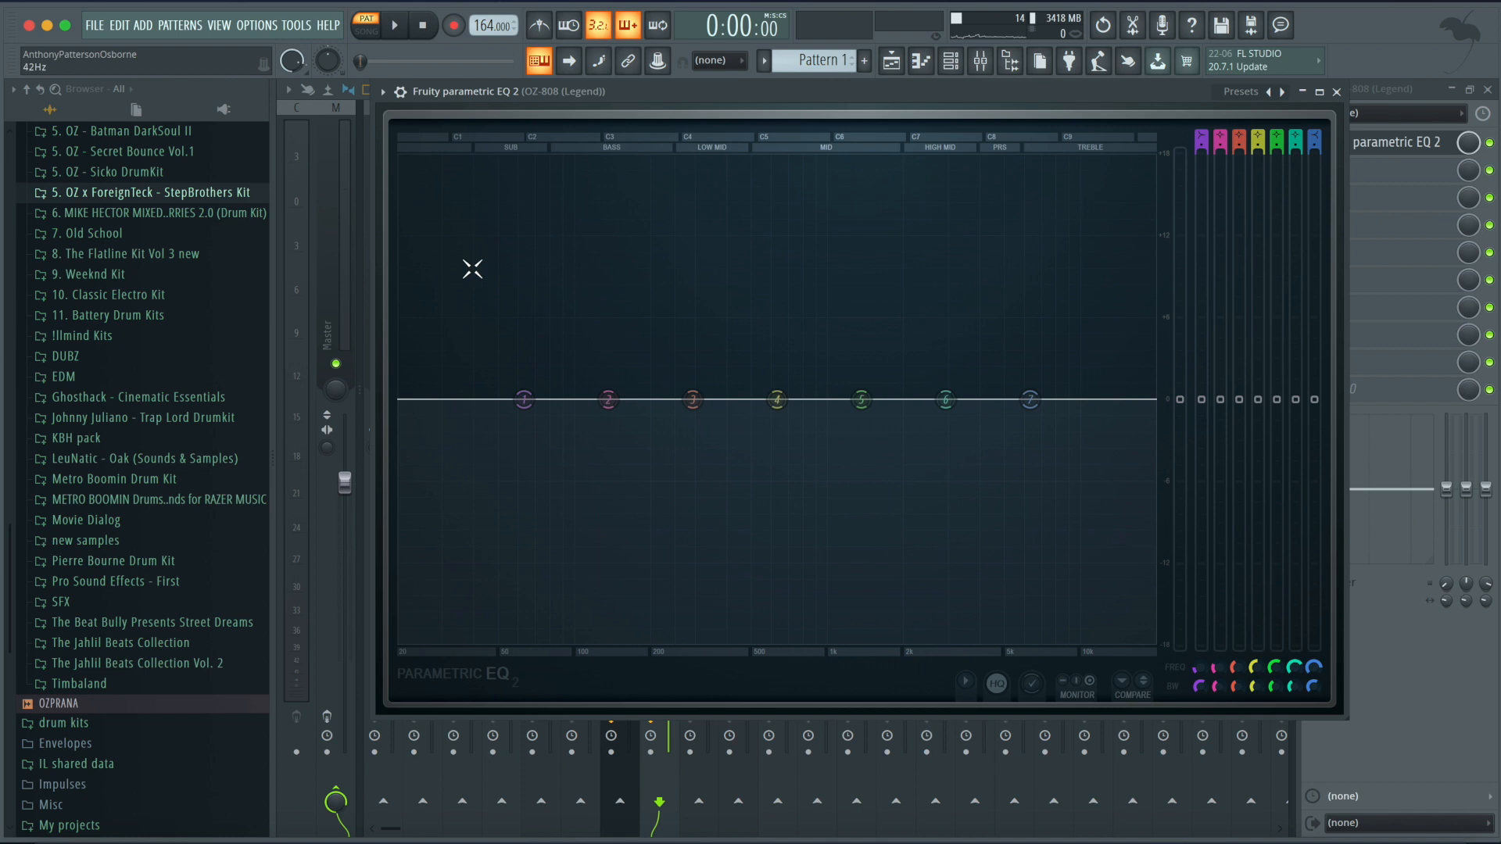
{"action": "mouse_move", "coordinate": [523, 399]}
{"action": "left_mouse_down"}
{"action": "mouse_move", "coordinate": [551, 617]}
{"action": "mouse_move", "coordinate": [571, 618]}
{"action": "mouse_move", "coordinate": [529, 395]}
{"action": "mouse_move", "coordinate": [532, 476]}
{"action": "mouse_move", "coordinate": [519, 328]}
{"action": "mouse_move", "coordinate": [527, 400]}
{"action": "left_mouse_up"}
{"action": "key", "text": "space"}
{"action": "right_click", "coordinate": [526, 400]}
{"action": "left_click", "coordinate": [545, 422]}
Raise the 808 equalizer's low-shelf band 1 slightly at about 63 Hz during playback.
{"action": "key", "text": "space"}
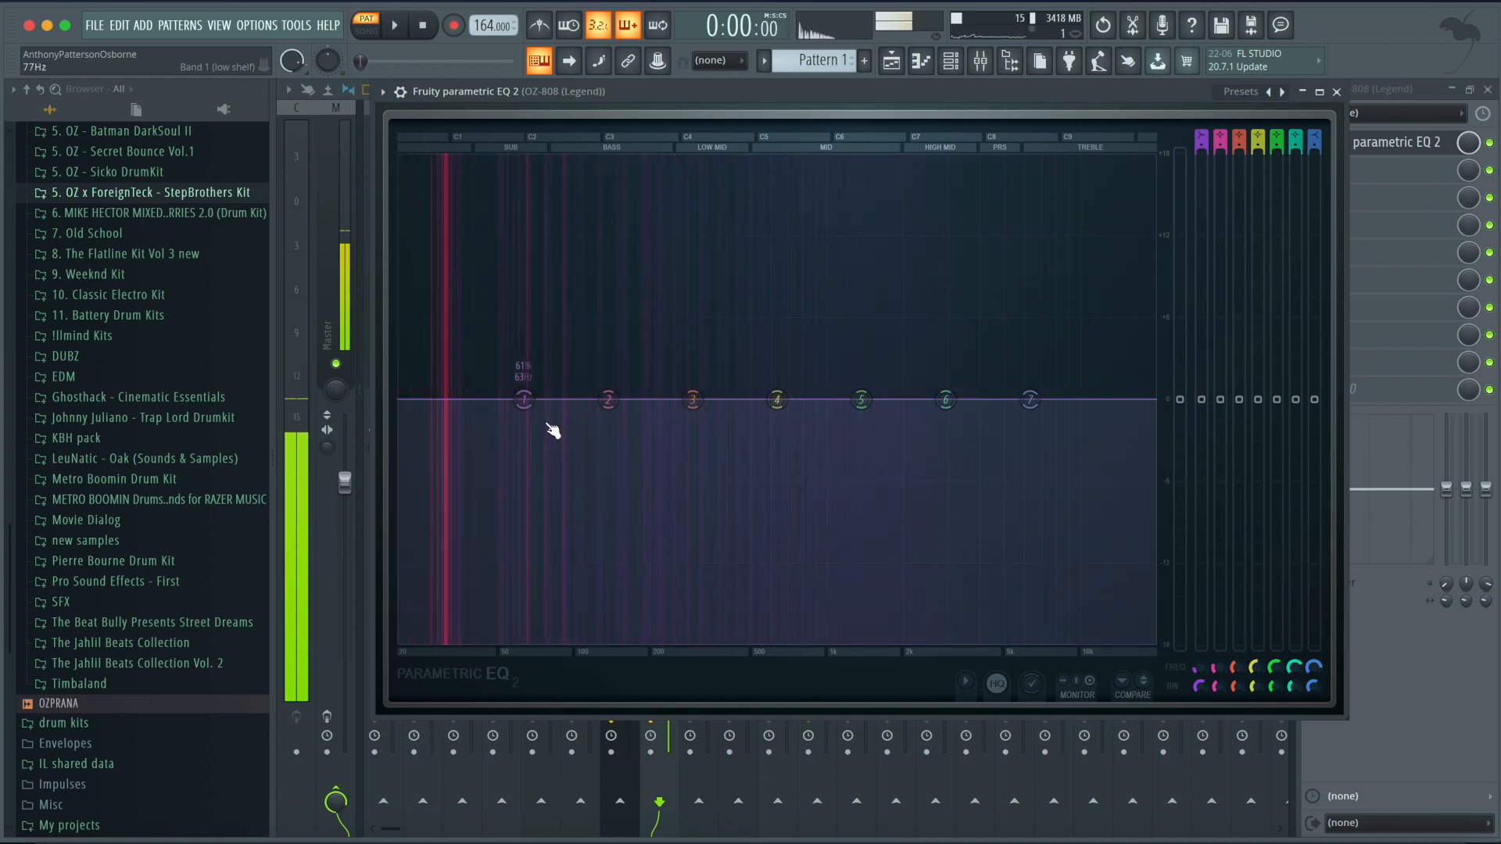
{"action": "mouse_move", "coordinate": [524, 399]}
{"action": "left_mouse_down"}
{"action": "mouse_move", "coordinate": [523, 354]}
{"action": "mouse_move", "coordinate": [525, 383]}
{"action": "left_mouse_up"}
{"action": "key", "text": "space"}
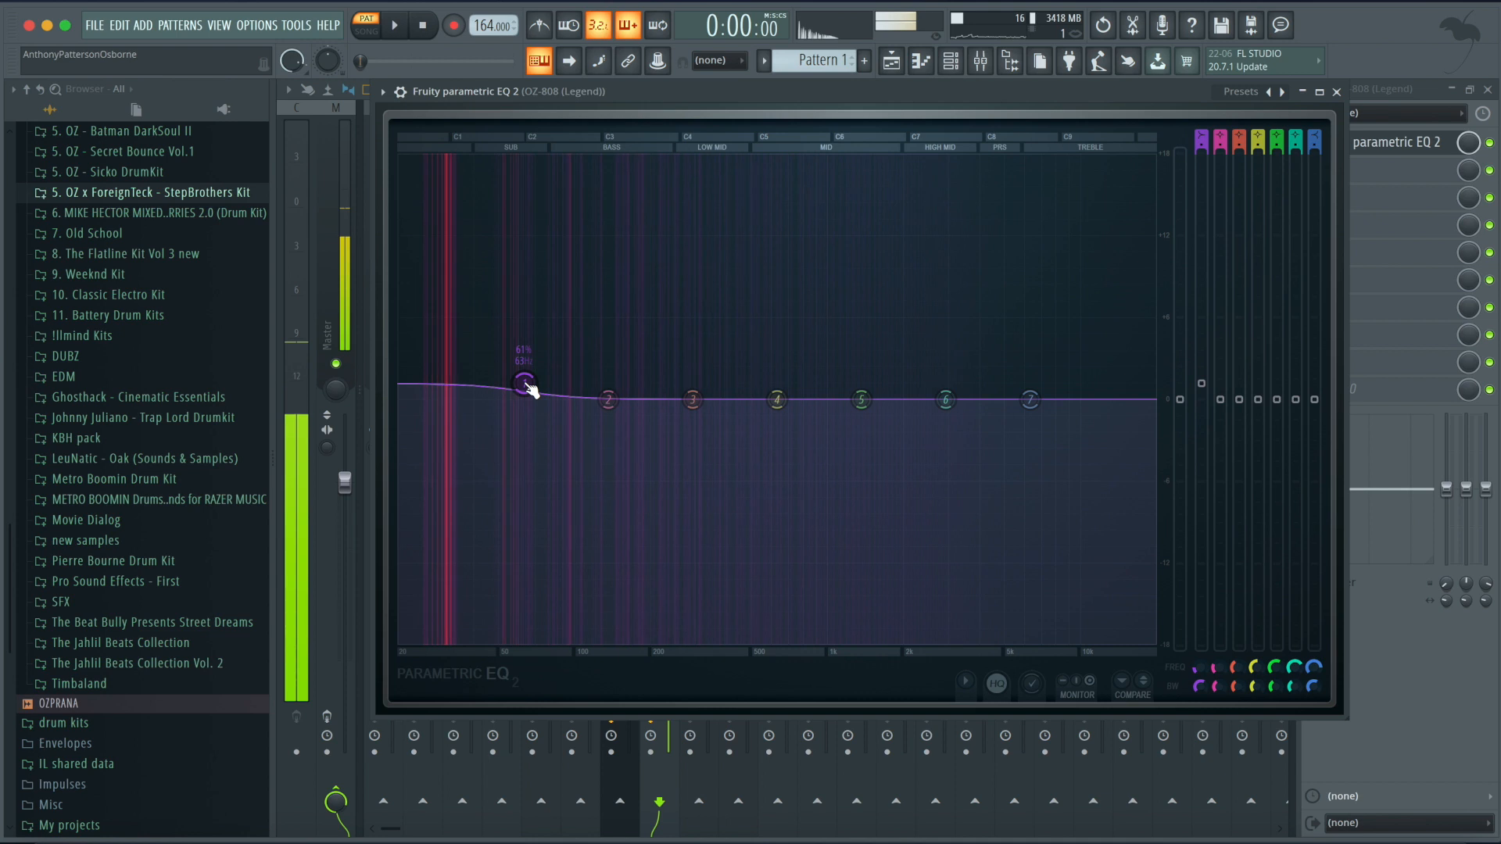
Try a deep high-shelf cut with band 7 of the 808 equalizer during playback and reset the band.
{"action": "left_click_drag", "start_coordinate": [1031, 399], "coordinate": [933, 577]}
{"action": "key", "text": "space"}
{"action": "key", "text": "space"}
{"action": "right_click", "coordinate": [932, 577]}
{"action": "left_click", "coordinate": [973, 597]}
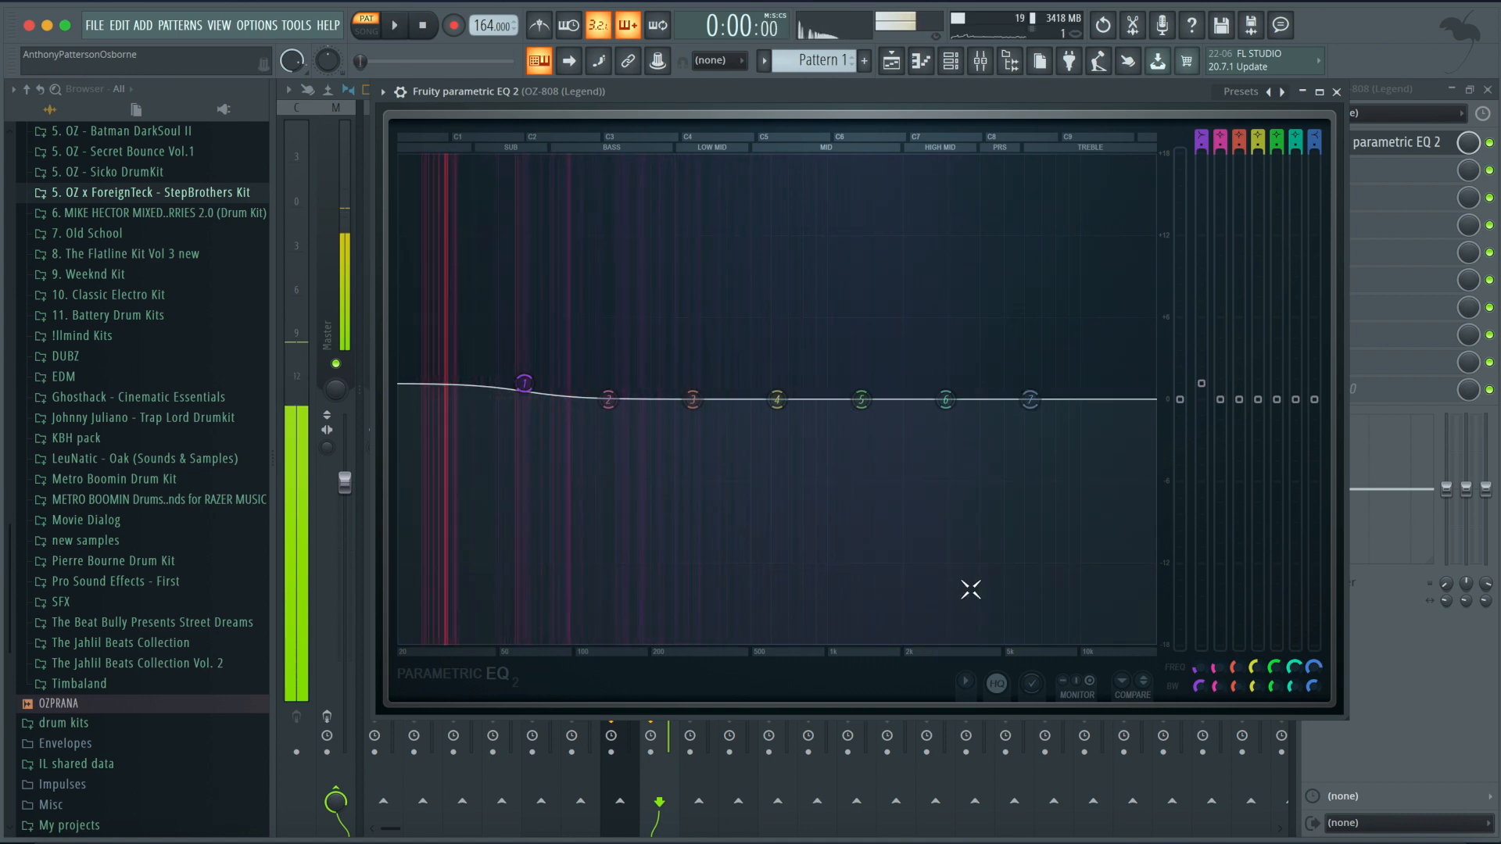
Try a slight boost with band 6 at about 2100 Hz while the 808 plays, reset the band and stop playback.
{"action": "left_click_drag", "start_coordinate": [946, 400], "coordinate": [897, 393]}
{"action": "key", "text": "space"}
{"action": "right_click", "coordinate": [907, 392]}
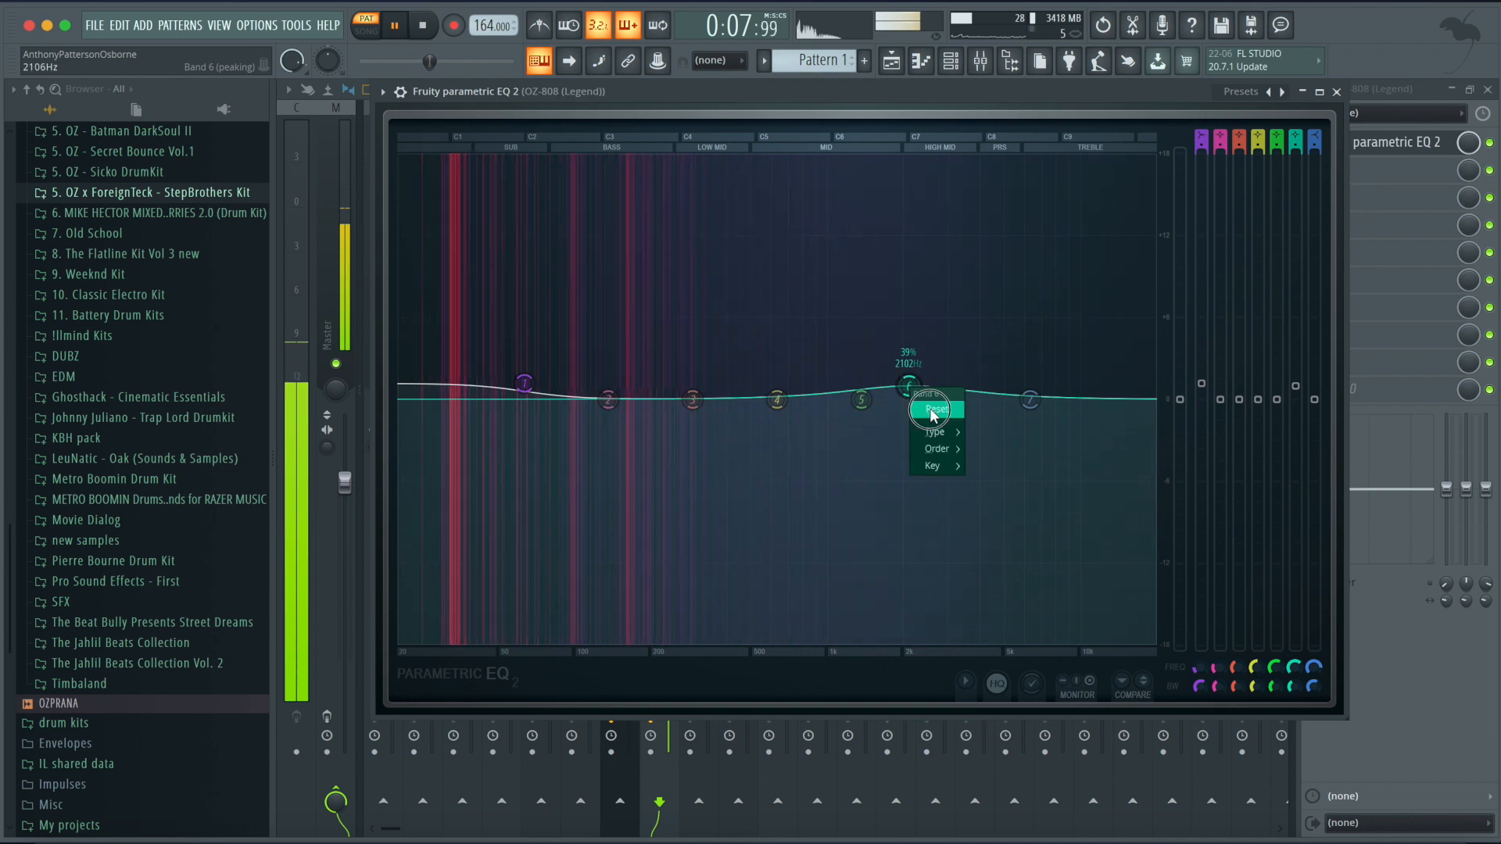
{"action": "left_click", "coordinate": [931, 408]}
{"action": "key", "text": "space"}
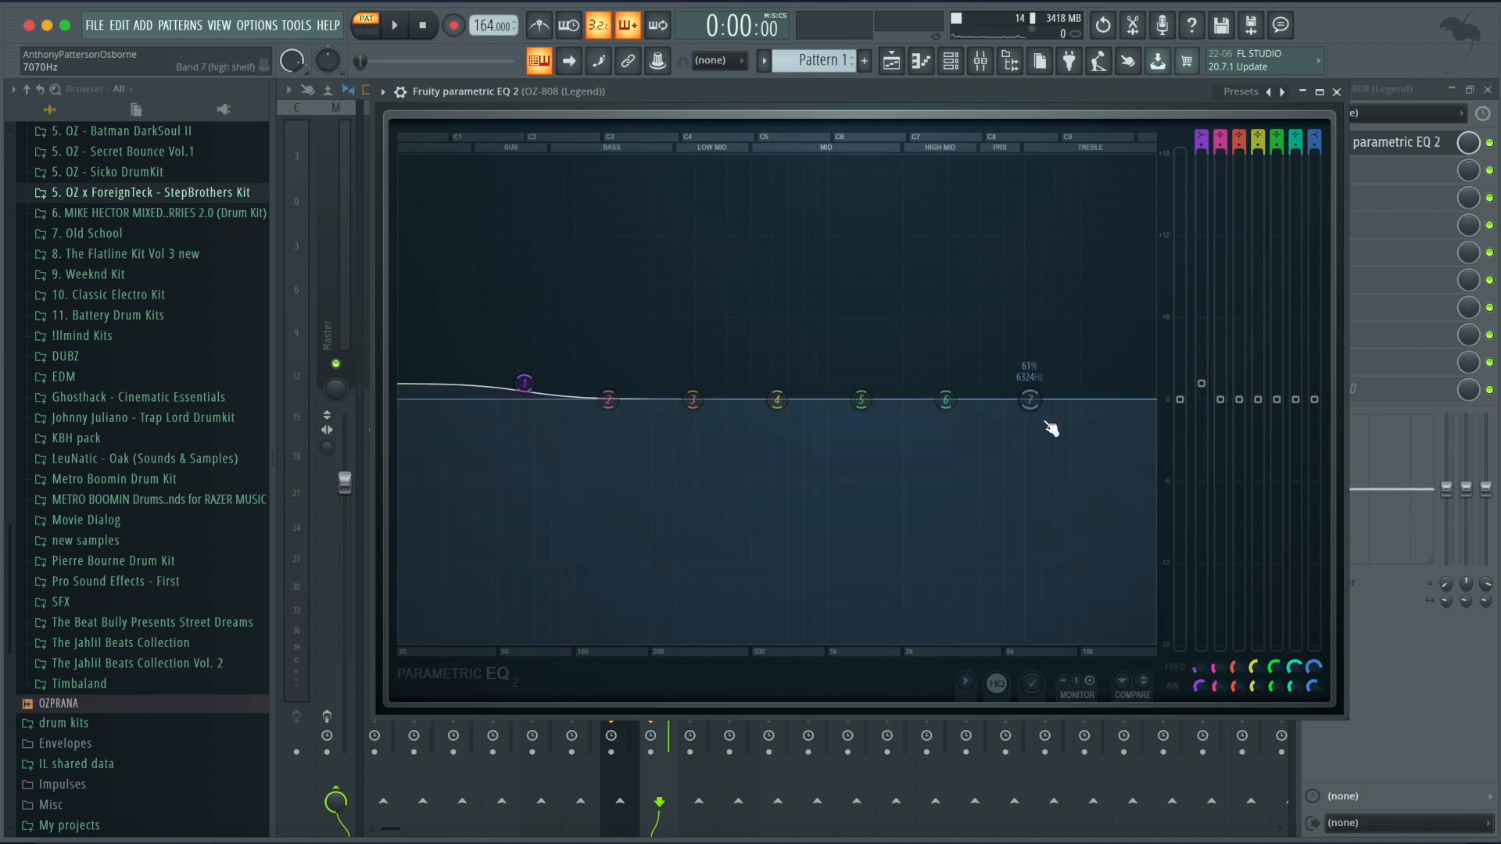
Raise the 808 equalizer's high-shelf band 7 slightly at about 5300 Hz and close the equalizer window.
{"action": "left_click_drag", "start_coordinate": [1030, 401], "coordinate": [1014, 386]}
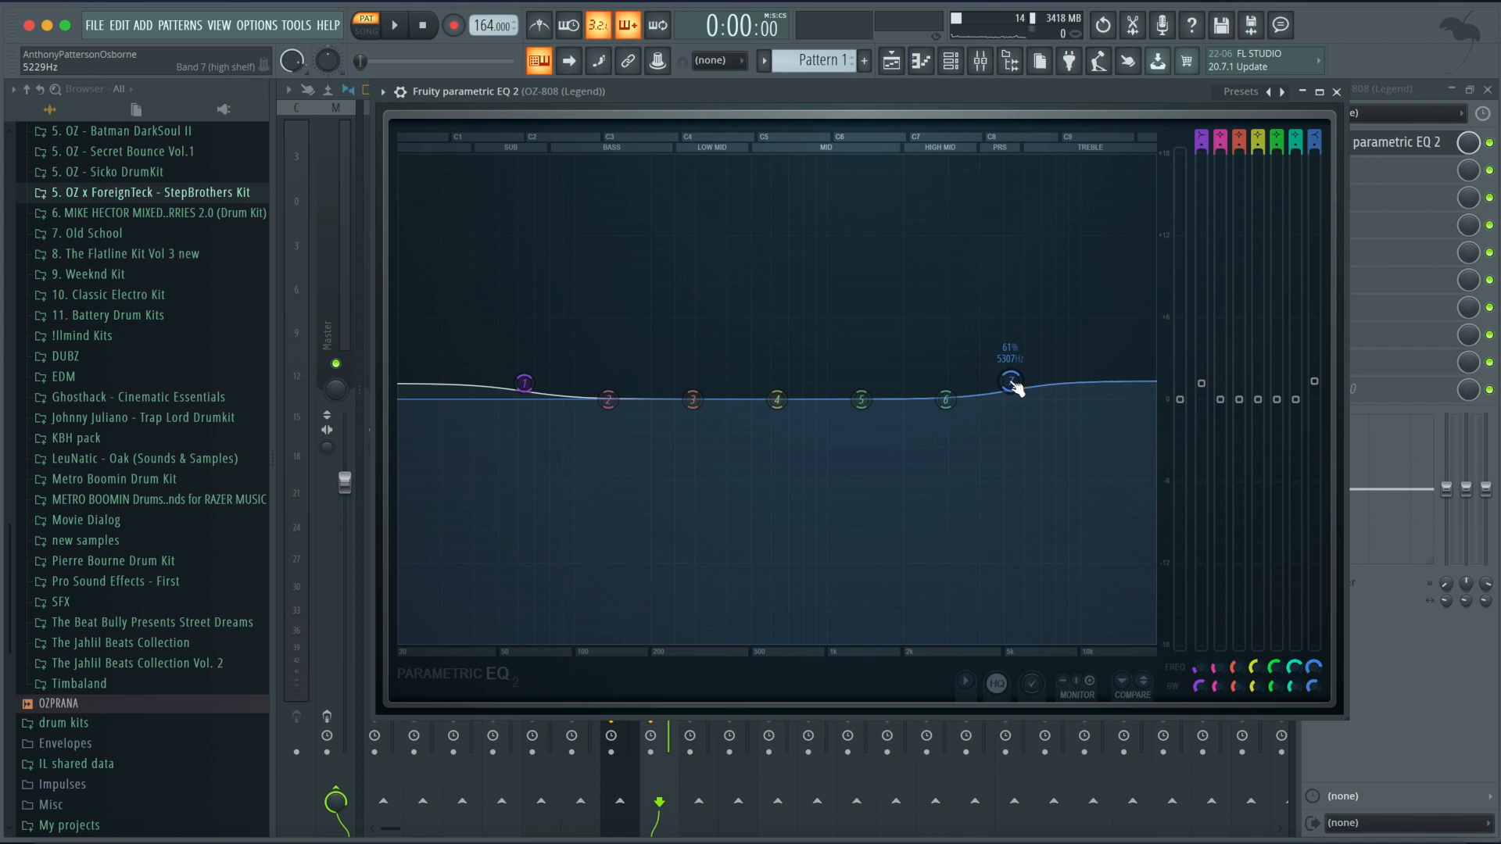
{"action": "left_click", "coordinate": [1336, 93]}
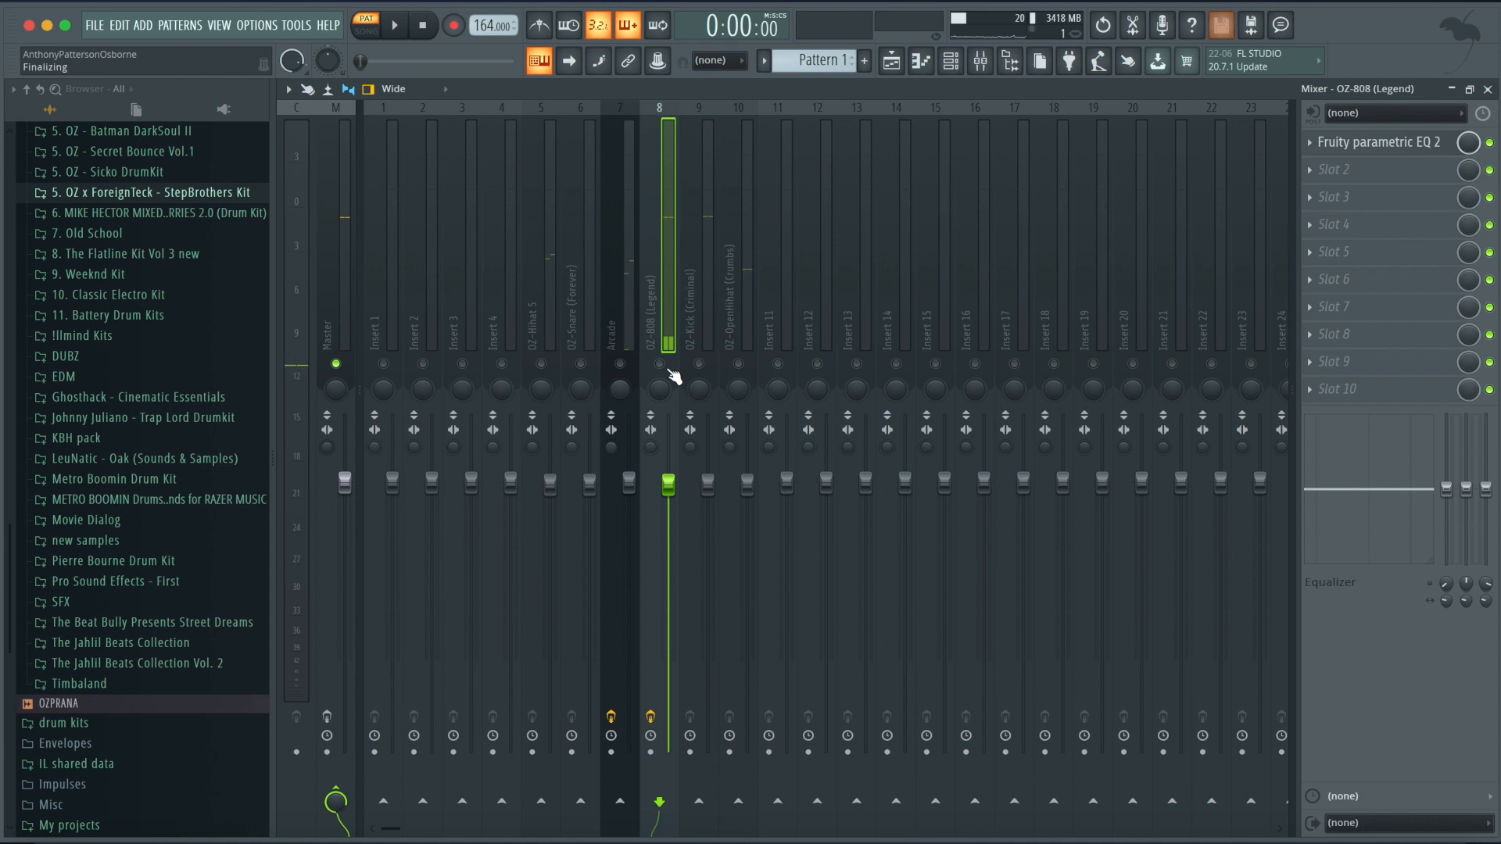
Solo the Arcade track, replace its Ozone 7 Equalizer with Fruity Parametric EQ 2, and move the new equalizer's window aside during brief playback.
{"action": "left_click", "coordinate": [616, 361]}
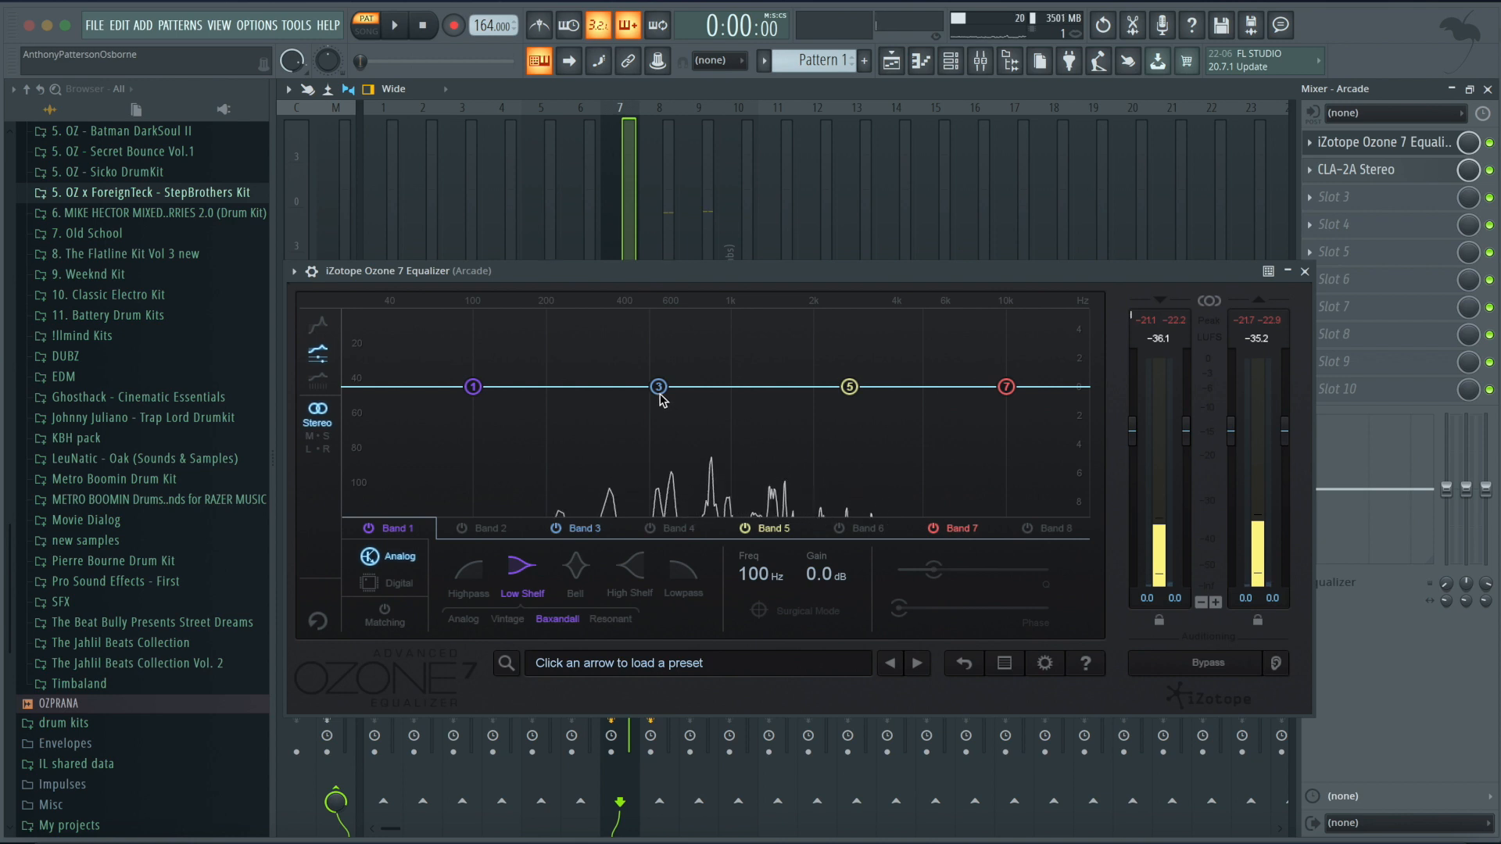
{"action": "left_click", "coordinate": [1319, 148]}
{"action": "mouse_move", "coordinate": [1345, 170]}
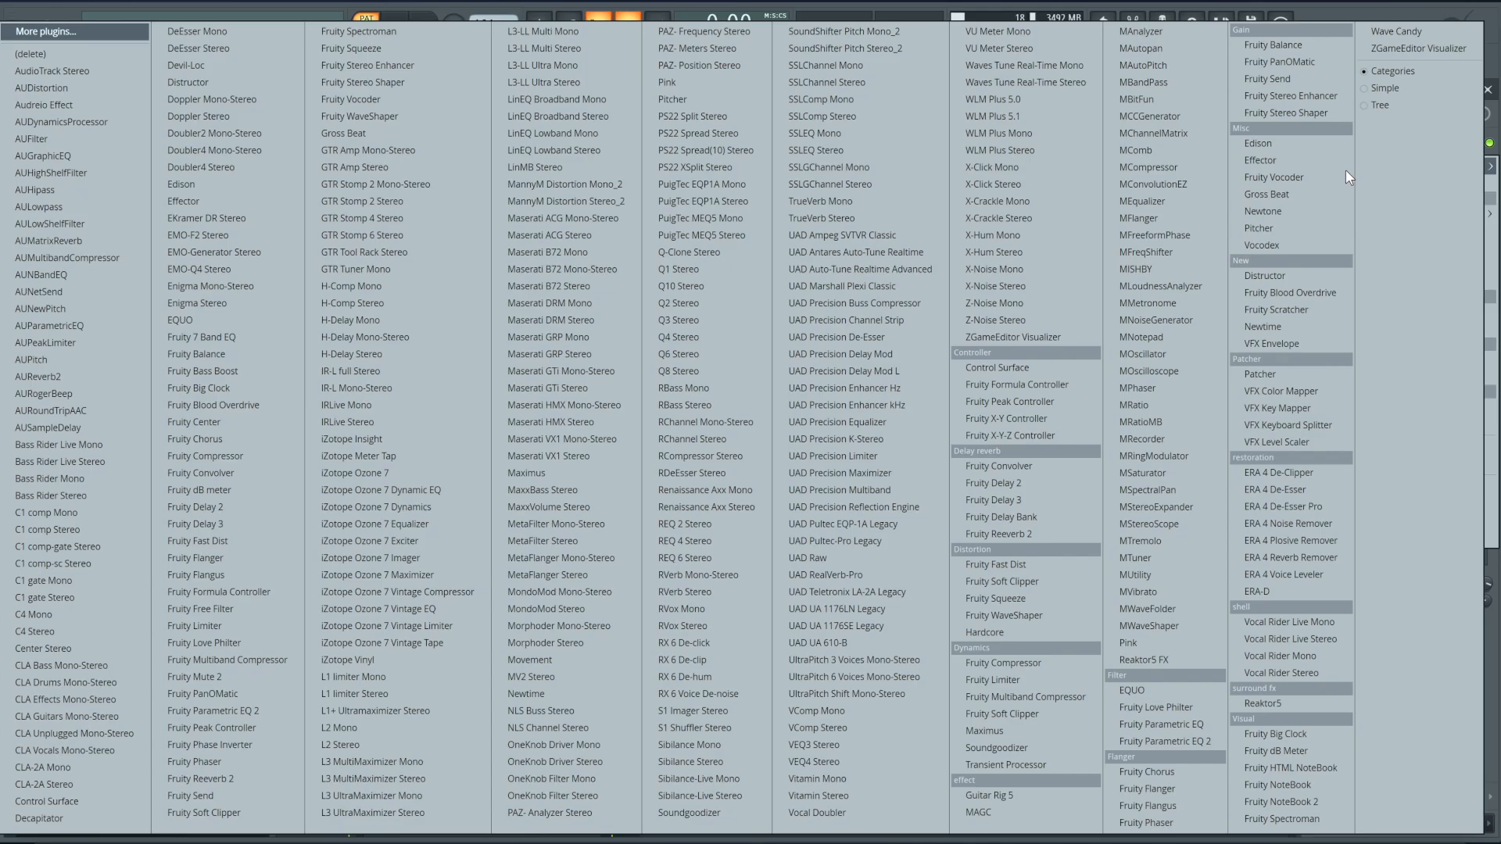
{"action": "left_click", "coordinate": [283, 712]}
{"action": "key", "text": "space"}
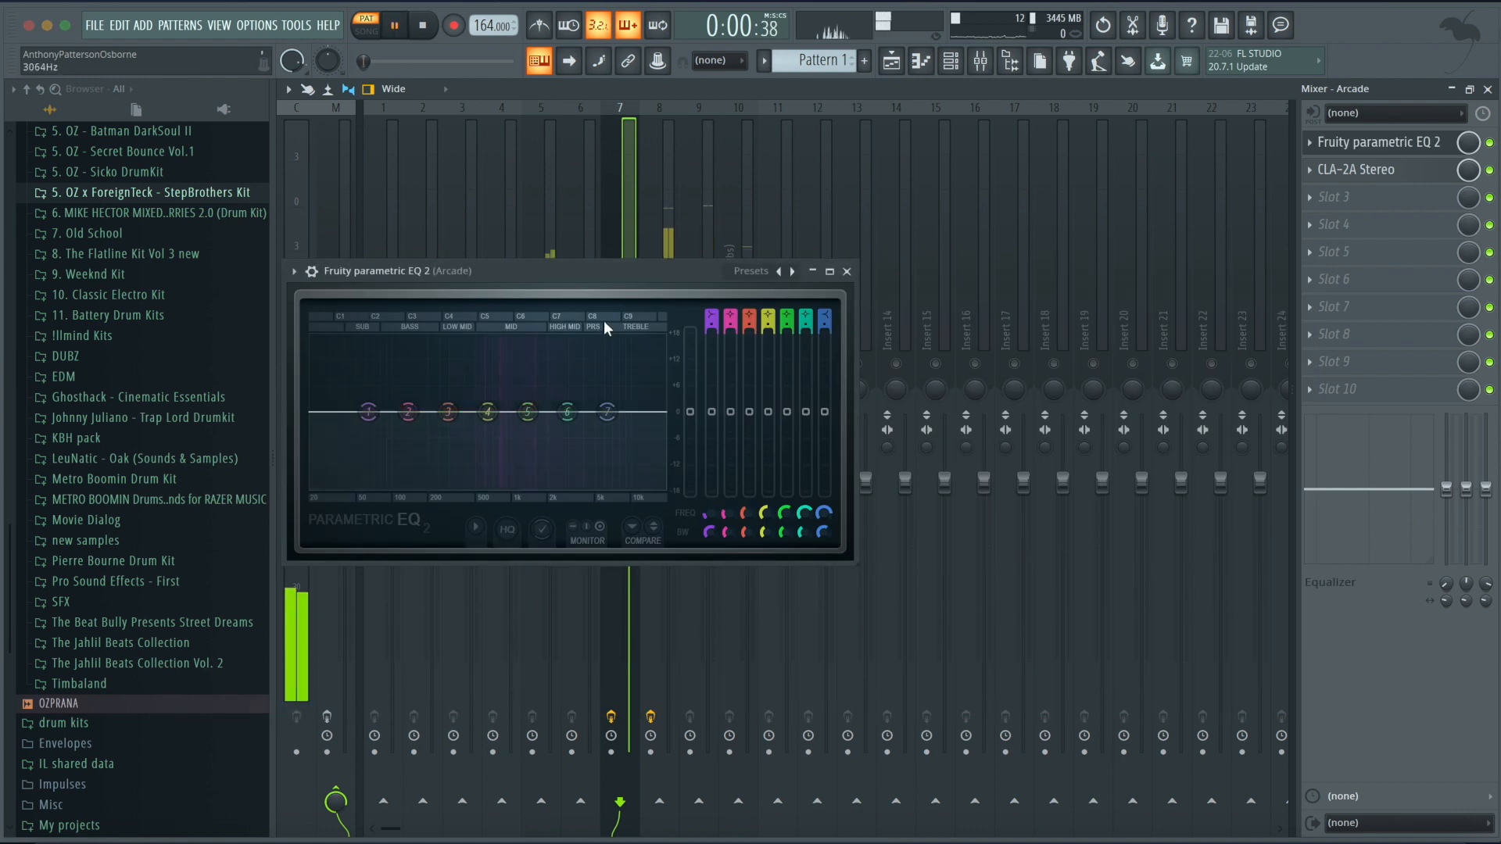
{"action": "left_click_drag", "start_coordinate": [593, 273], "coordinate": [841, 256]}
{"action": "key", "text": "space"}
Try a gentle band 1 low-shelf cut at about 22 Hz and a 1.9 dB band 7 high-shelf boost at about 17 kHz.
{"action": "left_click_drag", "start_coordinate": [618, 387], "coordinate": [672, 454]}
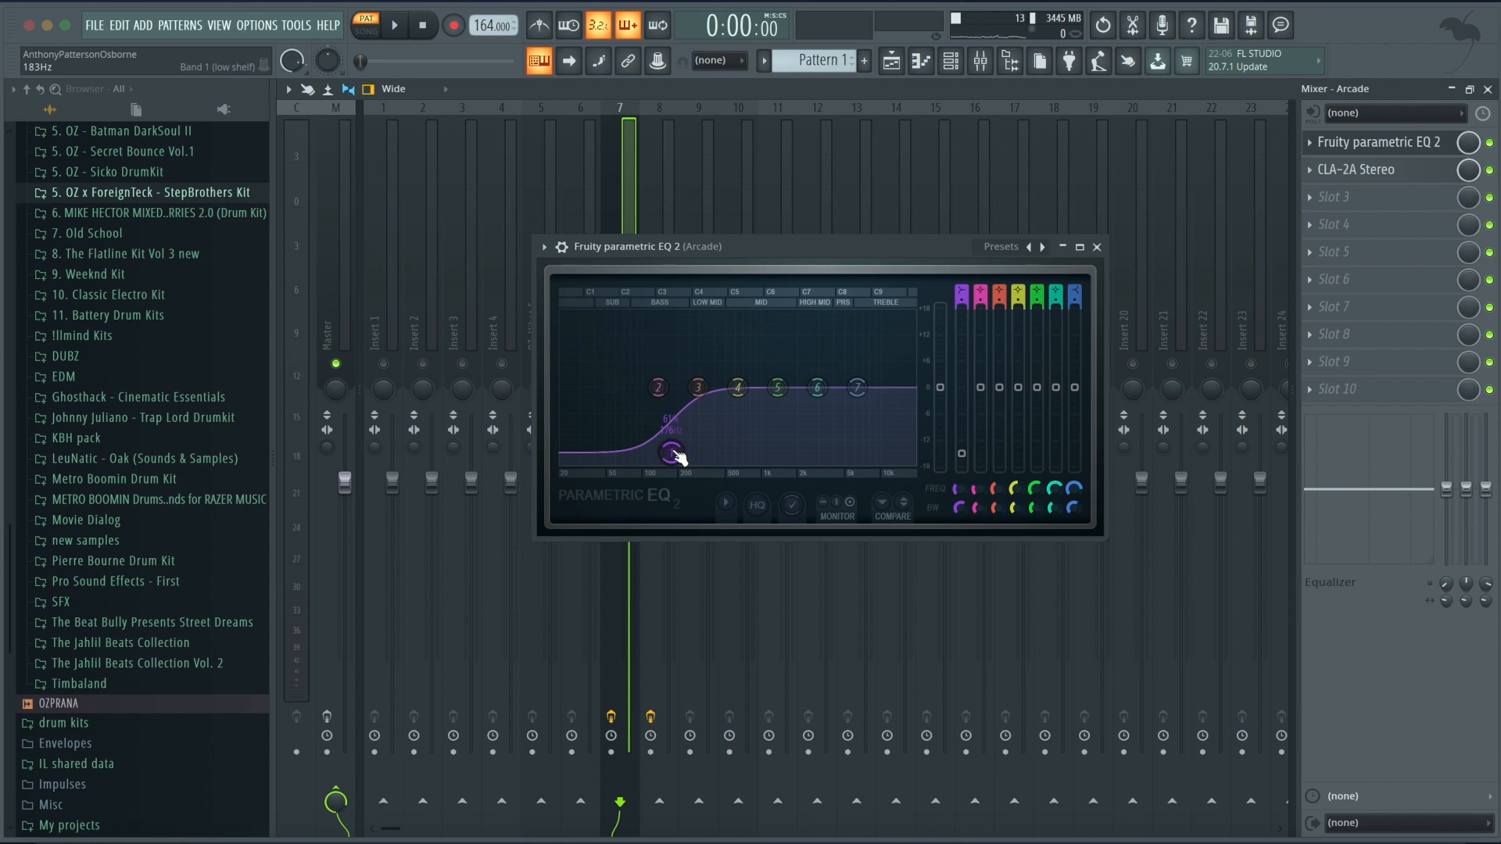
{"action": "left_click_drag", "start_coordinate": [677, 458], "coordinate": [563, 403]}
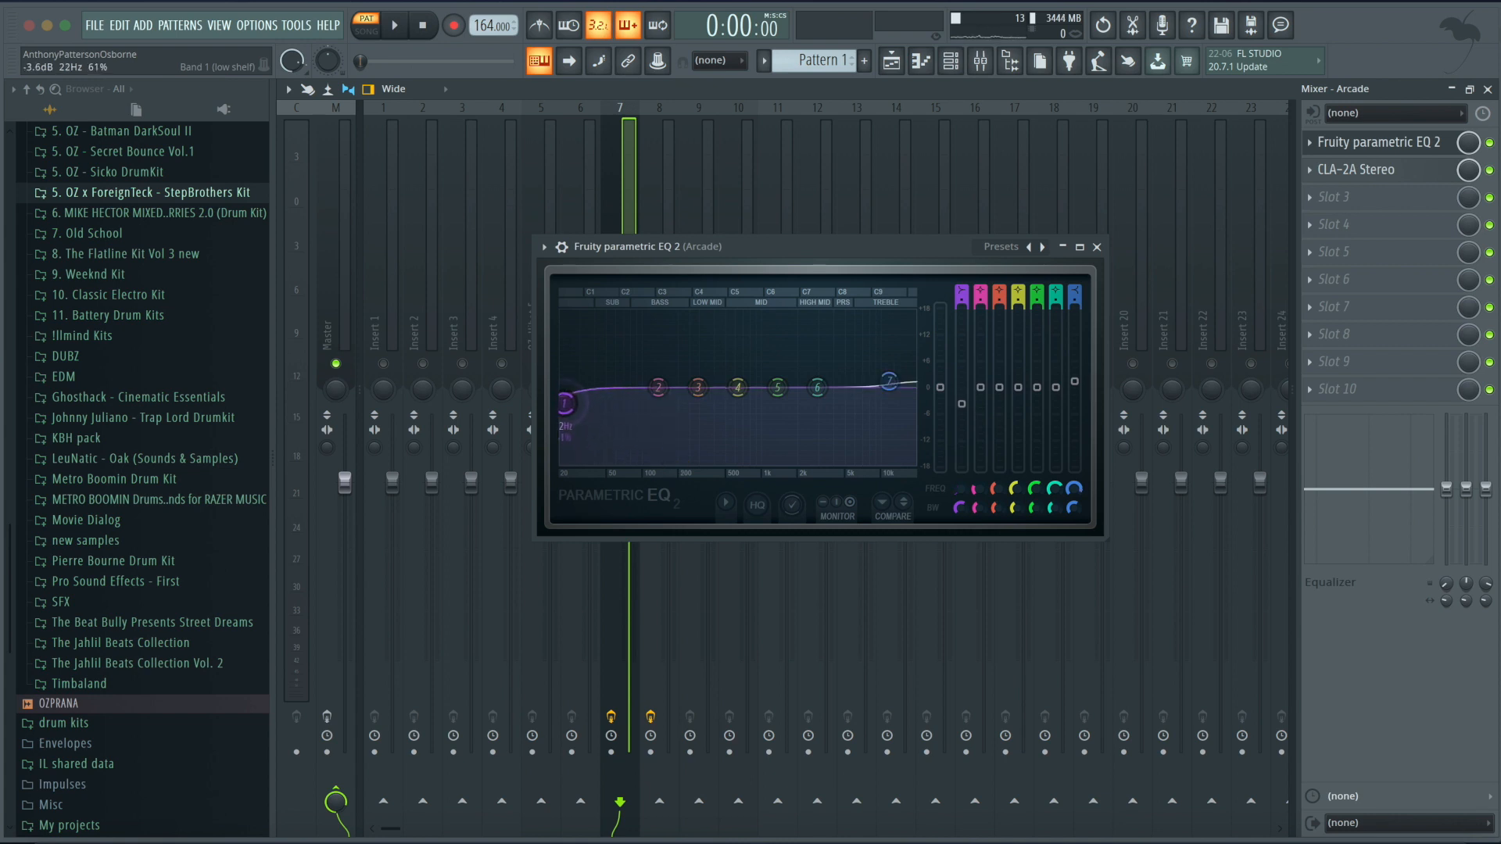
{"action": "left_click_drag", "start_coordinate": [888, 380], "coordinate": [907, 380]}
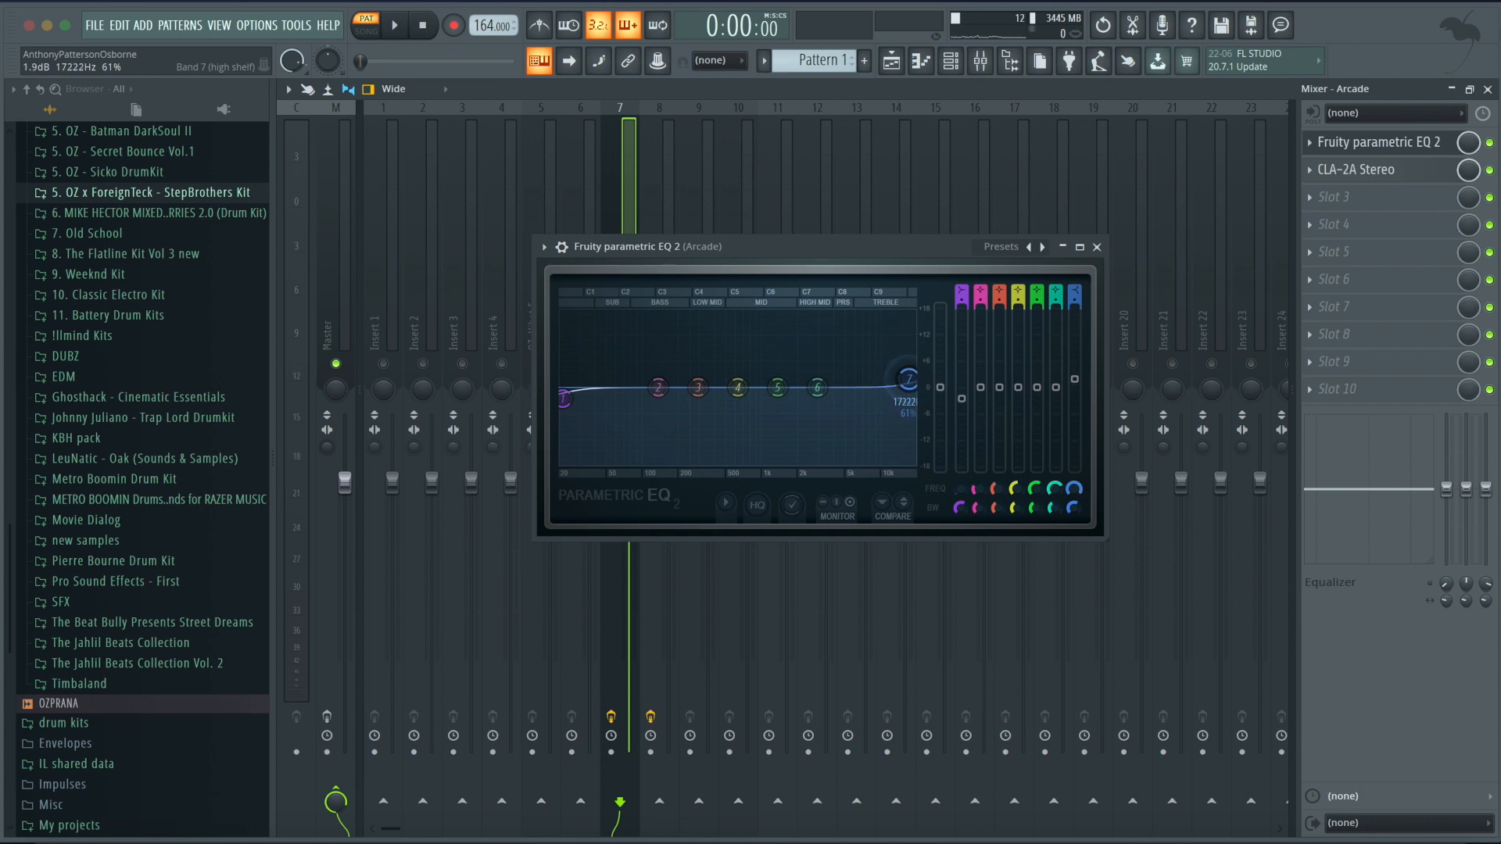
Cut the Arcade track's lows deeply with equalizer band 1, bring band 7 close to flat and play the result.
{"action": "left_click_drag", "start_coordinate": [563, 399], "coordinate": [677, 458]}
{"action": "key", "text": "space"}
{"action": "key", "text": "space"}
{"action": "left_click_drag", "start_coordinate": [908, 401], "coordinate": [895, 388]}
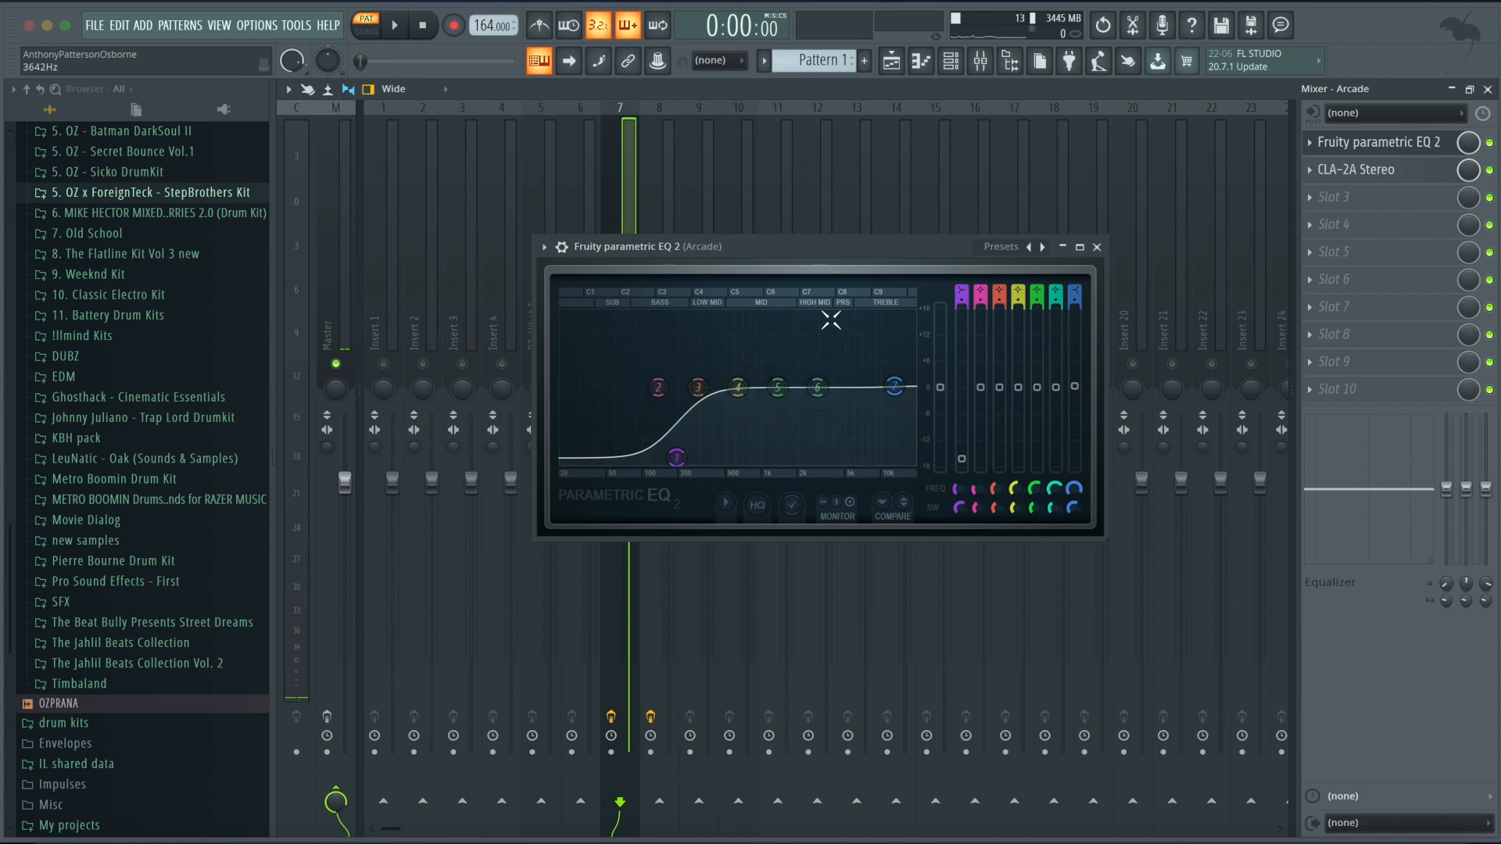
{"action": "key", "text": "space"}
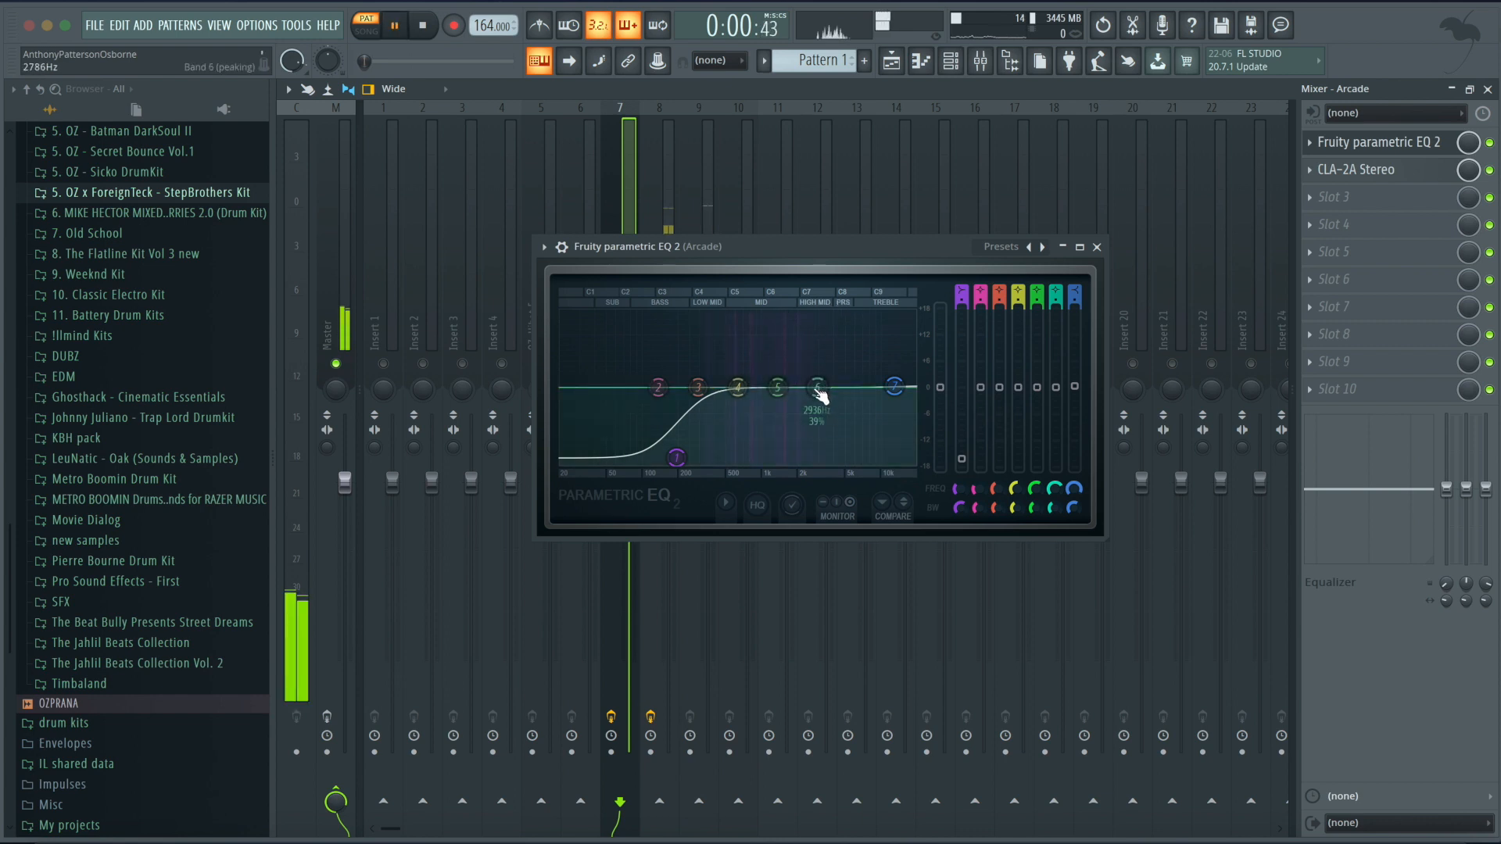
{"action": "key", "text": "space"}
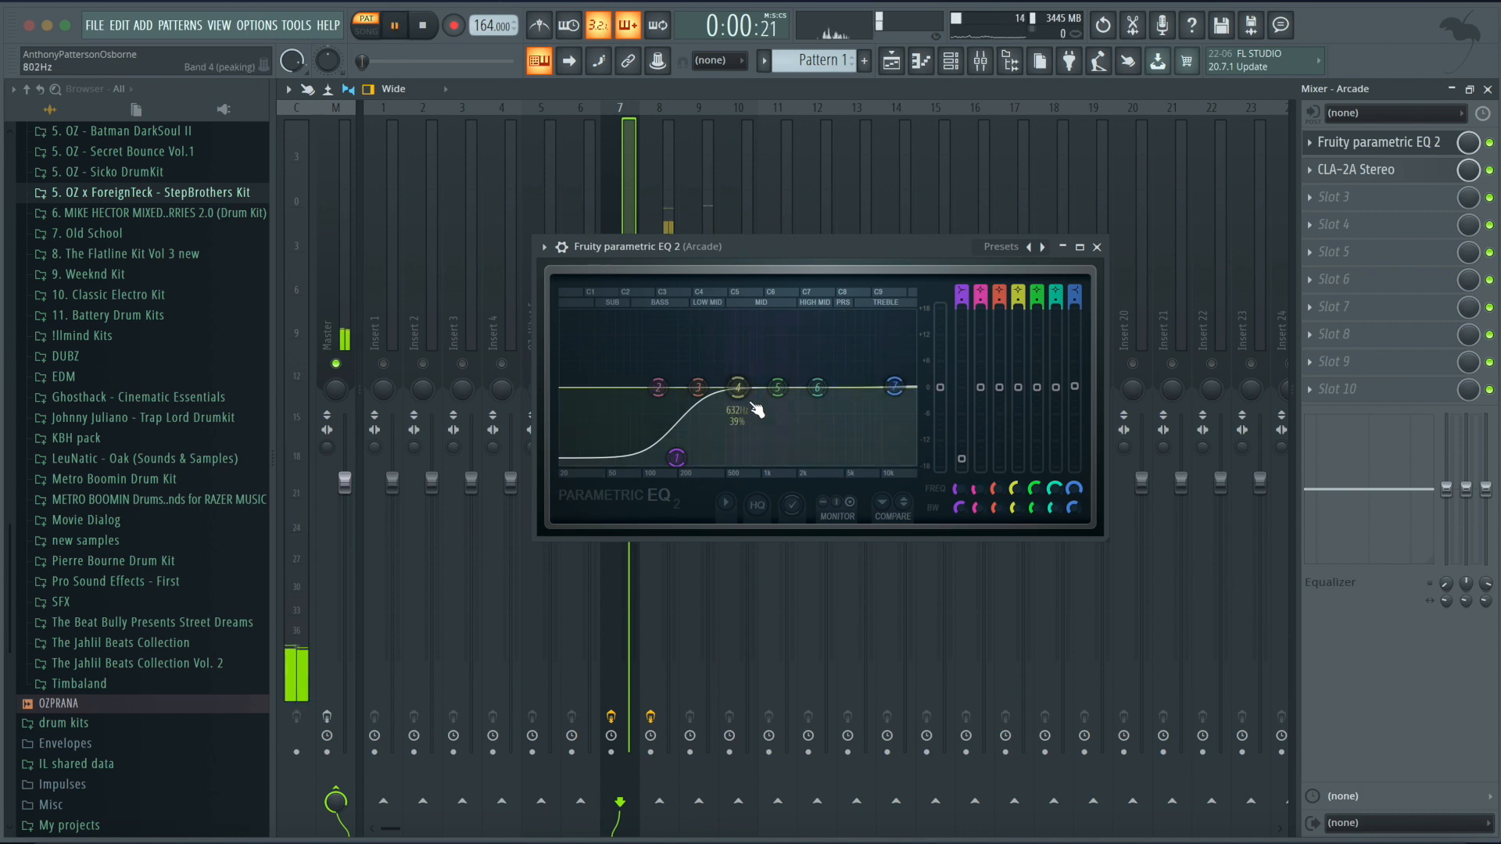
Narrow equalizer band 4, sweep it as a strong boost up to about 981 Hz and cut it by 12.3 dB during playback.
{"action": "left_click_drag", "start_coordinate": [738, 387], "coordinate": [742, 379]}
{"action": "scroll", "coordinate": [748, 385], "scroll_direction": "down", "scroll_amount": 5}
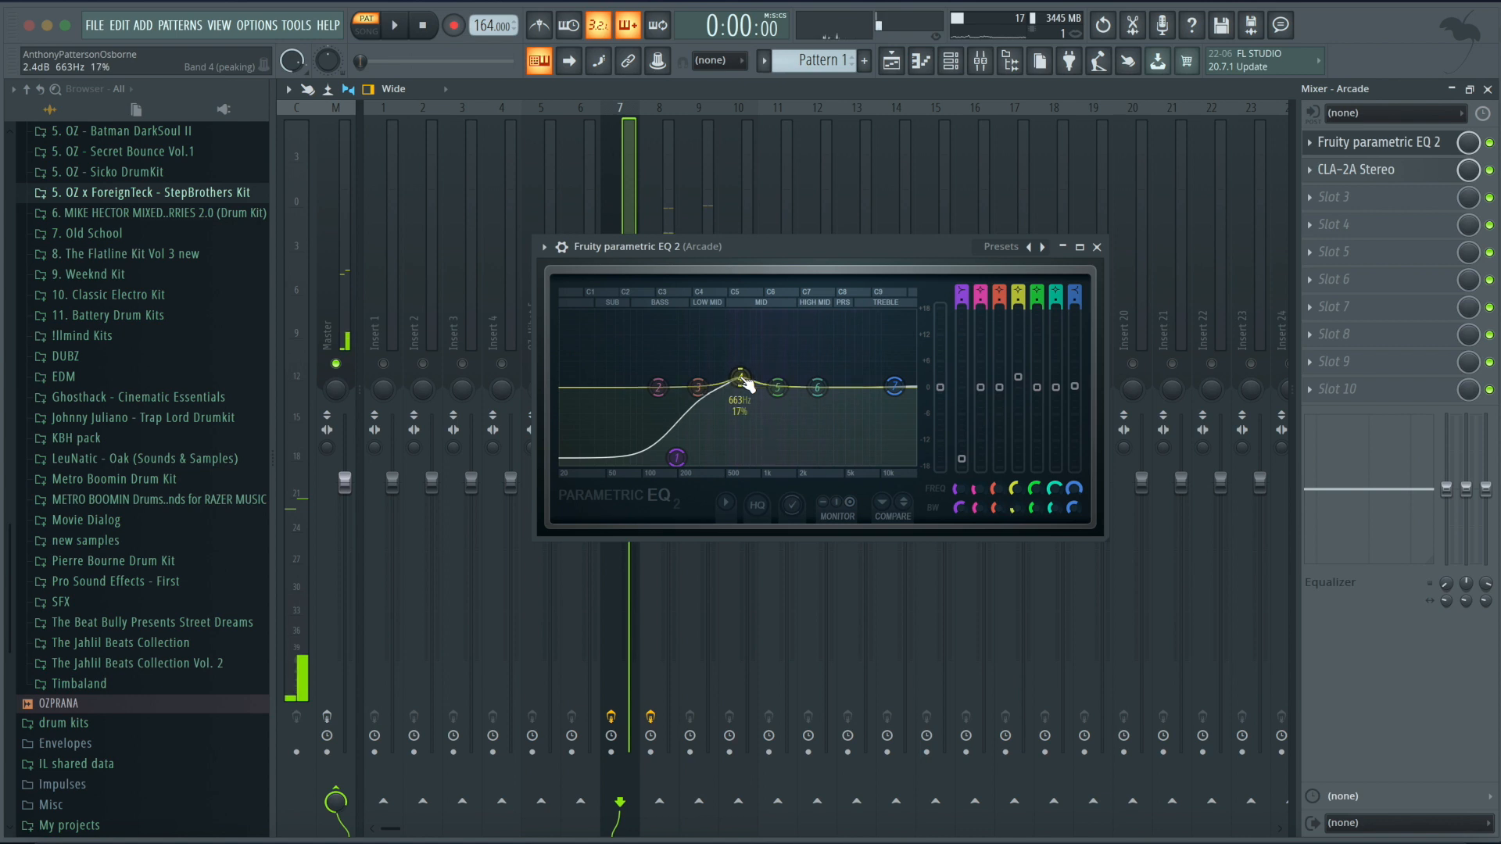
{"action": "key", "text": "space"}
{"action": "left_click_drag", "start_coordinate": [747, 383], "coordinate": [760, 323]}
{"action": "key", "text": "space"}
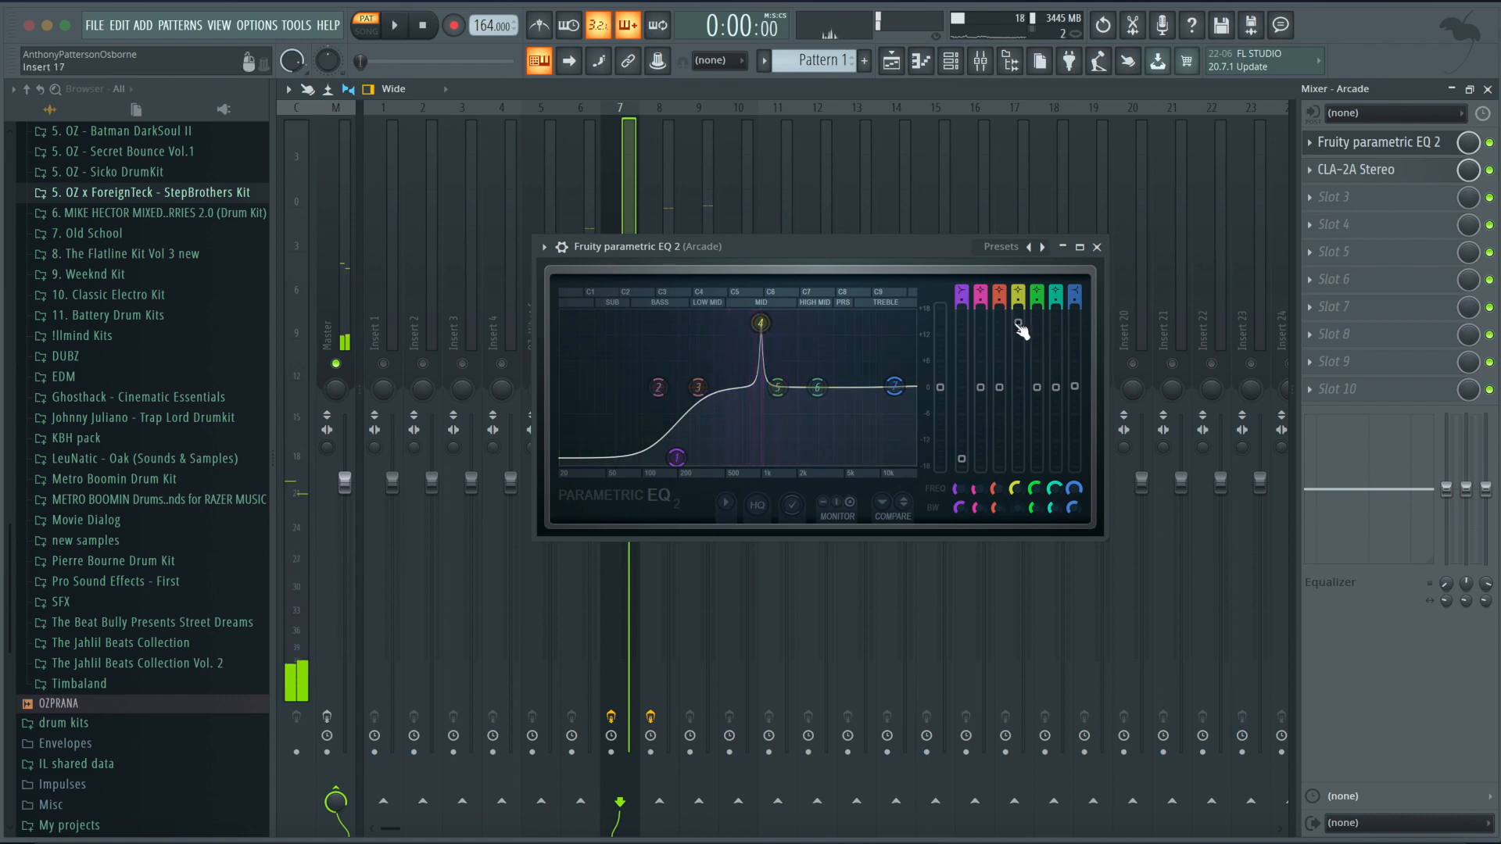
{"action": "key", "text": "space"}
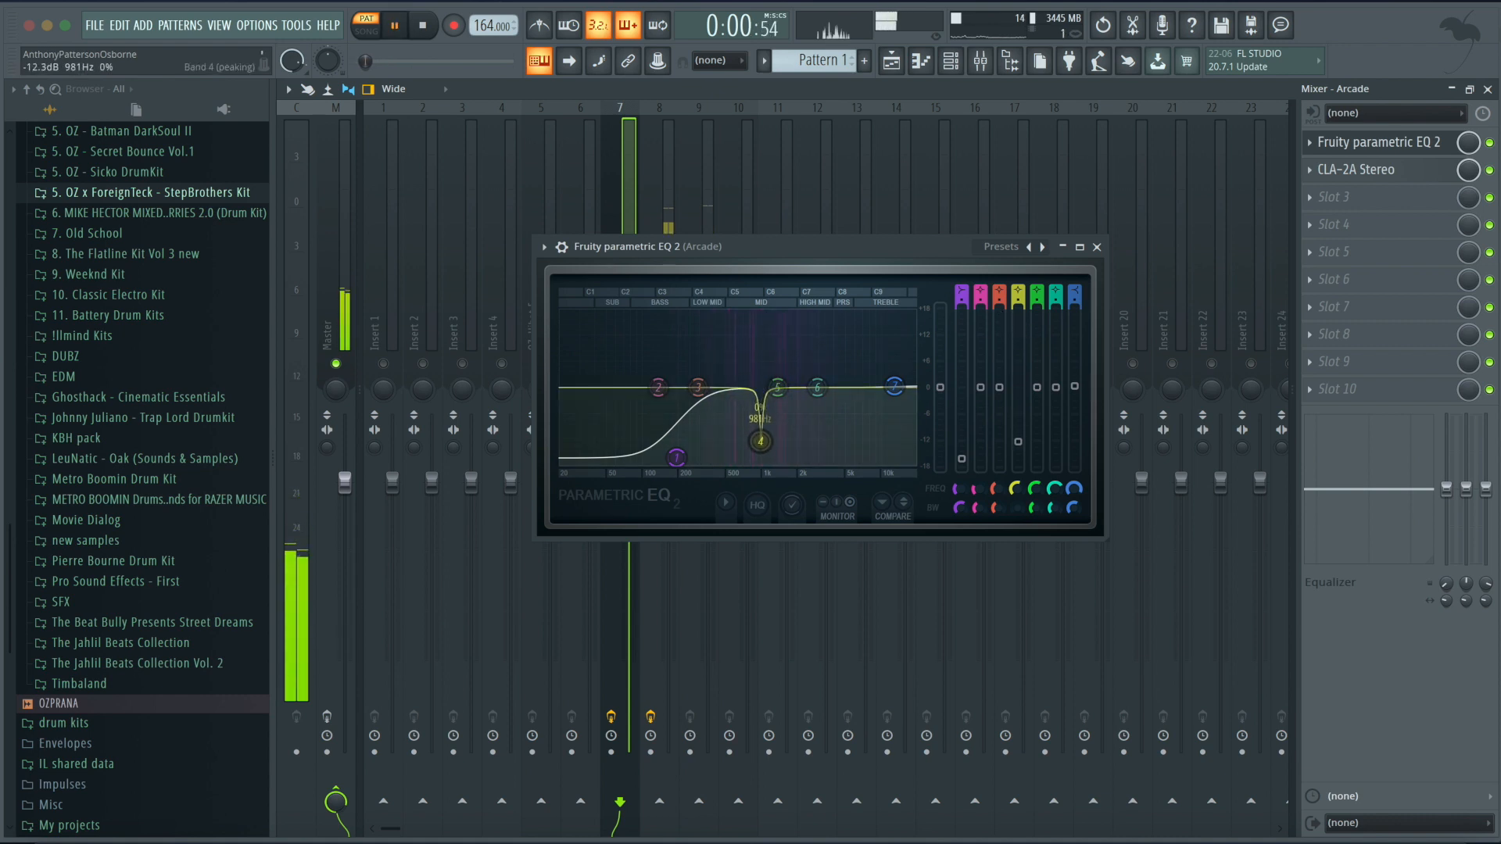
{"action": "left_click_drag", "start_coordinate": [1018, 374], "coordinate": [1003, 448]}
{"action": "key", "text": "space"}
Boost band 4 by 6.5 dB at about 907 Hz, try wider and narrower bandwidths, and raise the boost at about 889 Hz.
{"action": "left_click_drag", "start_coordinate": [760, 440], "coordinate": [757, 359]}
{"action": "scroll", "coordinate": [756, 359], "scroll_direction": "up", "scroll_amount": 10}
{"action": "scroll", "coordinate": [757, 359], "scroll_direction": "down", "scroll_amount": 10}
{"action": "scroll", "coordinate": [758, 360], "scroll_direction": "up", "scroll_amount": 8}
{"action": "scroll", "coordinate": [758, 361], "scroll_direction": "down", "scroll_amount": 6}
{"action": "scroll", "coordinate": [758, 361], "scroll_direction": "up", "scroll_amount": 3}
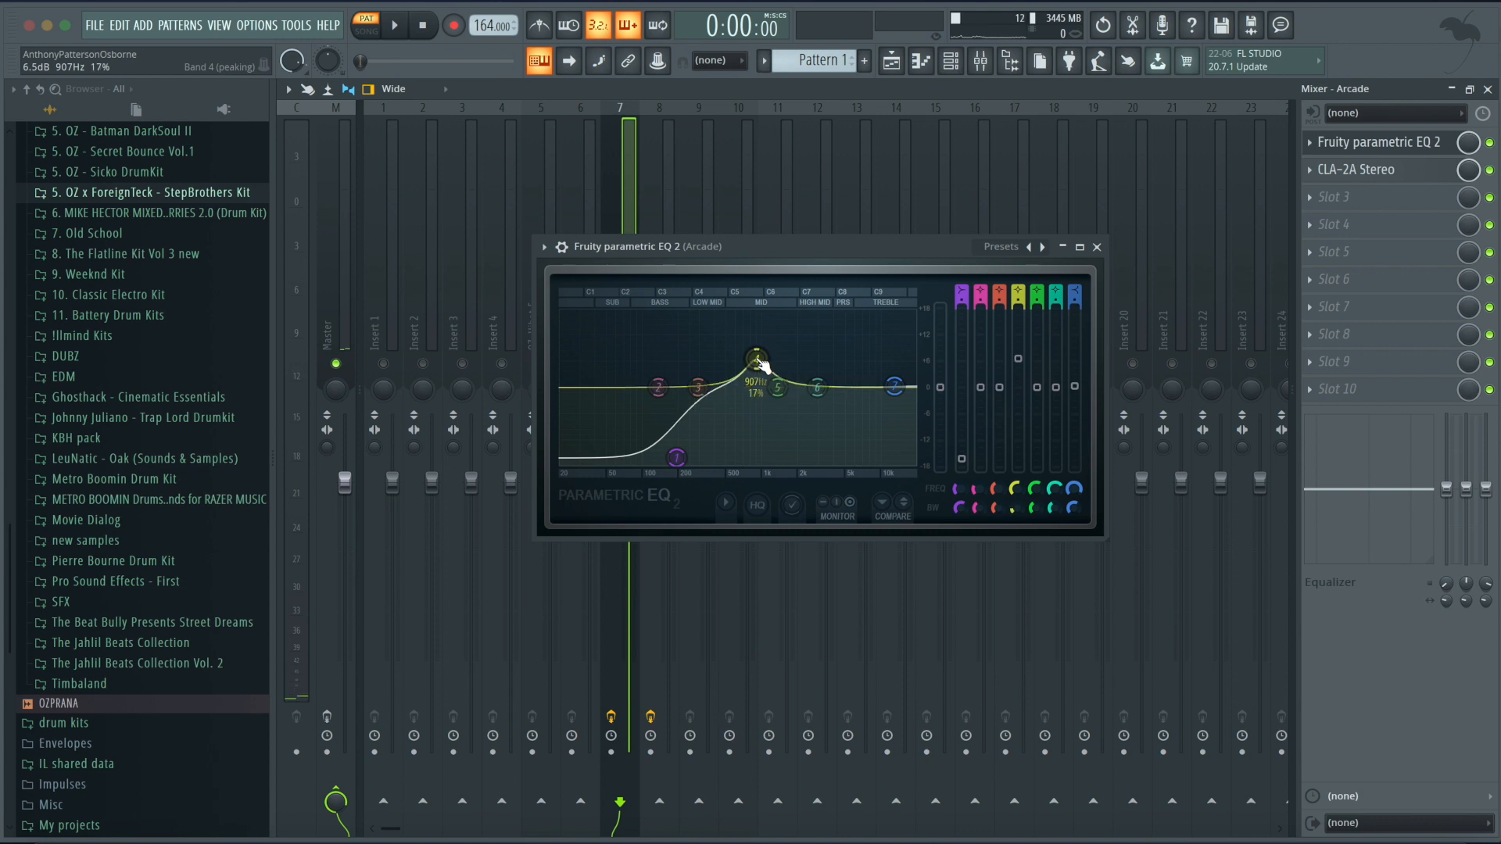
{"action": "scroll", "coordinate": [756, 359], "scroll_direction": "down", "scroll_amount": 4}
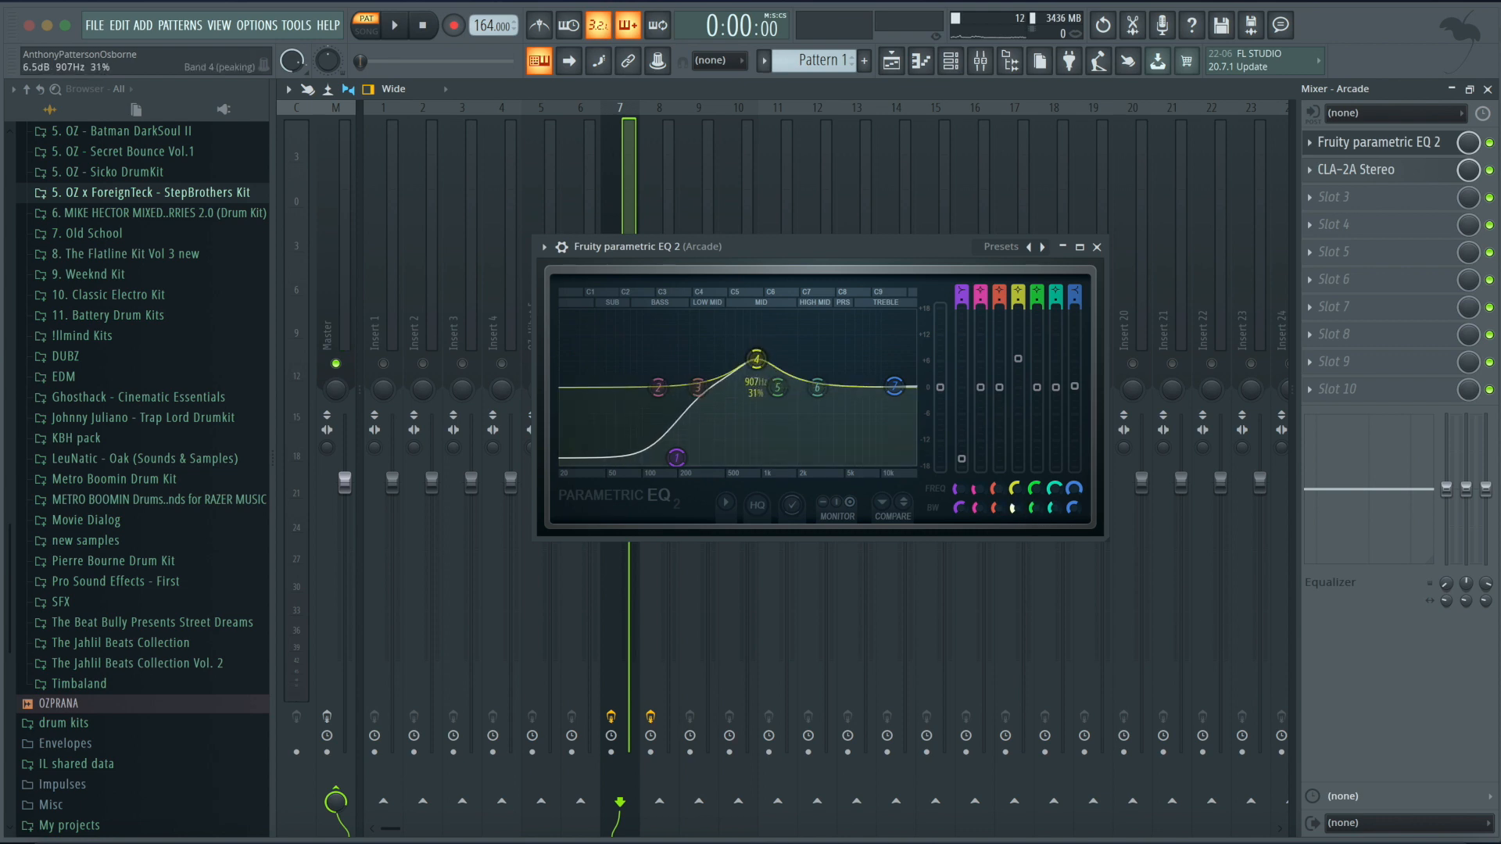
{"action": "scroll", "coordinate": [756, 360], "scroll_direction": "up", "scroll_amount": 5}
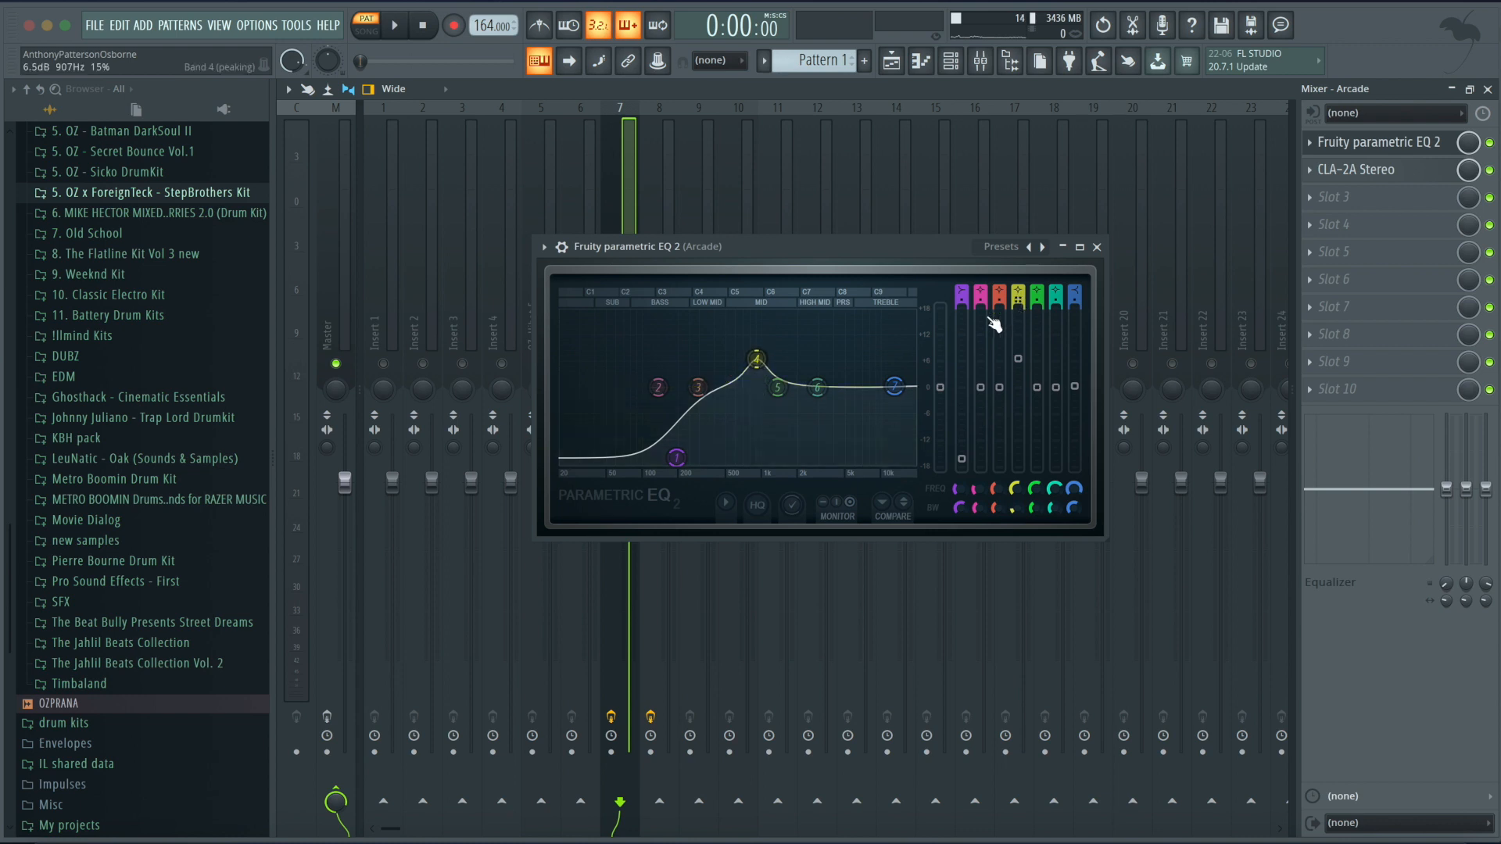
{"action": "left_click_drag", "start_coordinate": [763, 368], "coordinate": [760, 356]}
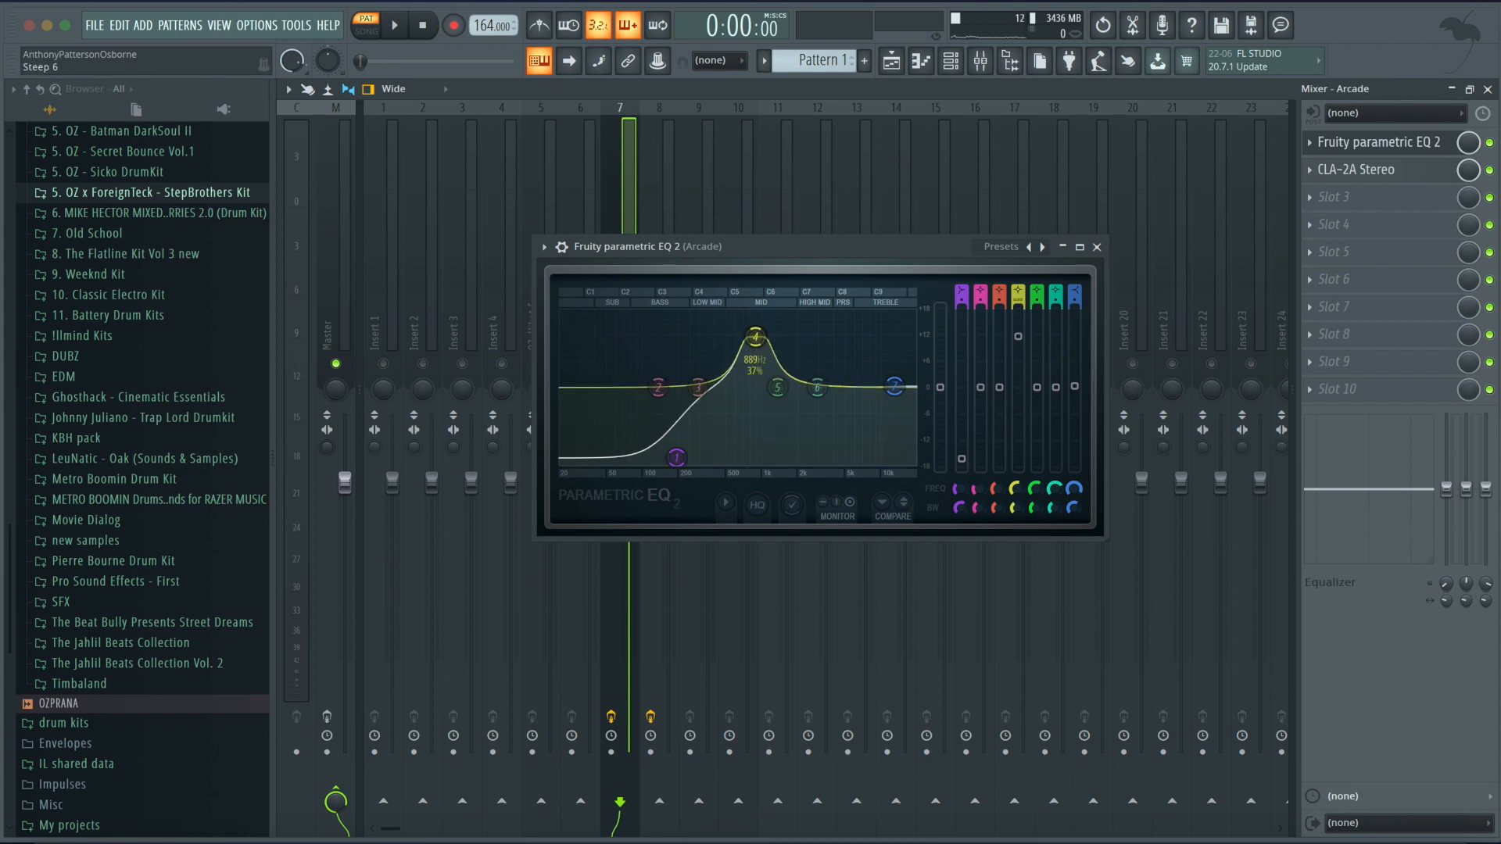
{"action": "left_click_drag", "start_coordinate": [1018, 300], "coordinate": [1018, 316]}
Turn band 4 into a narrow cut just above 1 kHz and boost band 6 slightly while the Arcade track plays.
{"action": "key", "text": "space"}
{"action": "left_click_drag", "start_coordinate": [755, 337], "coordinate": [816, 383]}
{"action": "scroll", "coordinate": [772, 439], "scroll_direction": "down", "scroll_amount": 5}
{"action": "scroll", "coordinate": [774, 430], "scroll_direction": "down", "scroll_amount": 2}
{"action": "key", "text": "space"}
Open the Arcade track's CLA-2A compressor and set its Peak Reduction to about 63 during playback.
{"action": "left_click", "coordinate": [1357, 170]}
{"action": "key", "text": "space"}
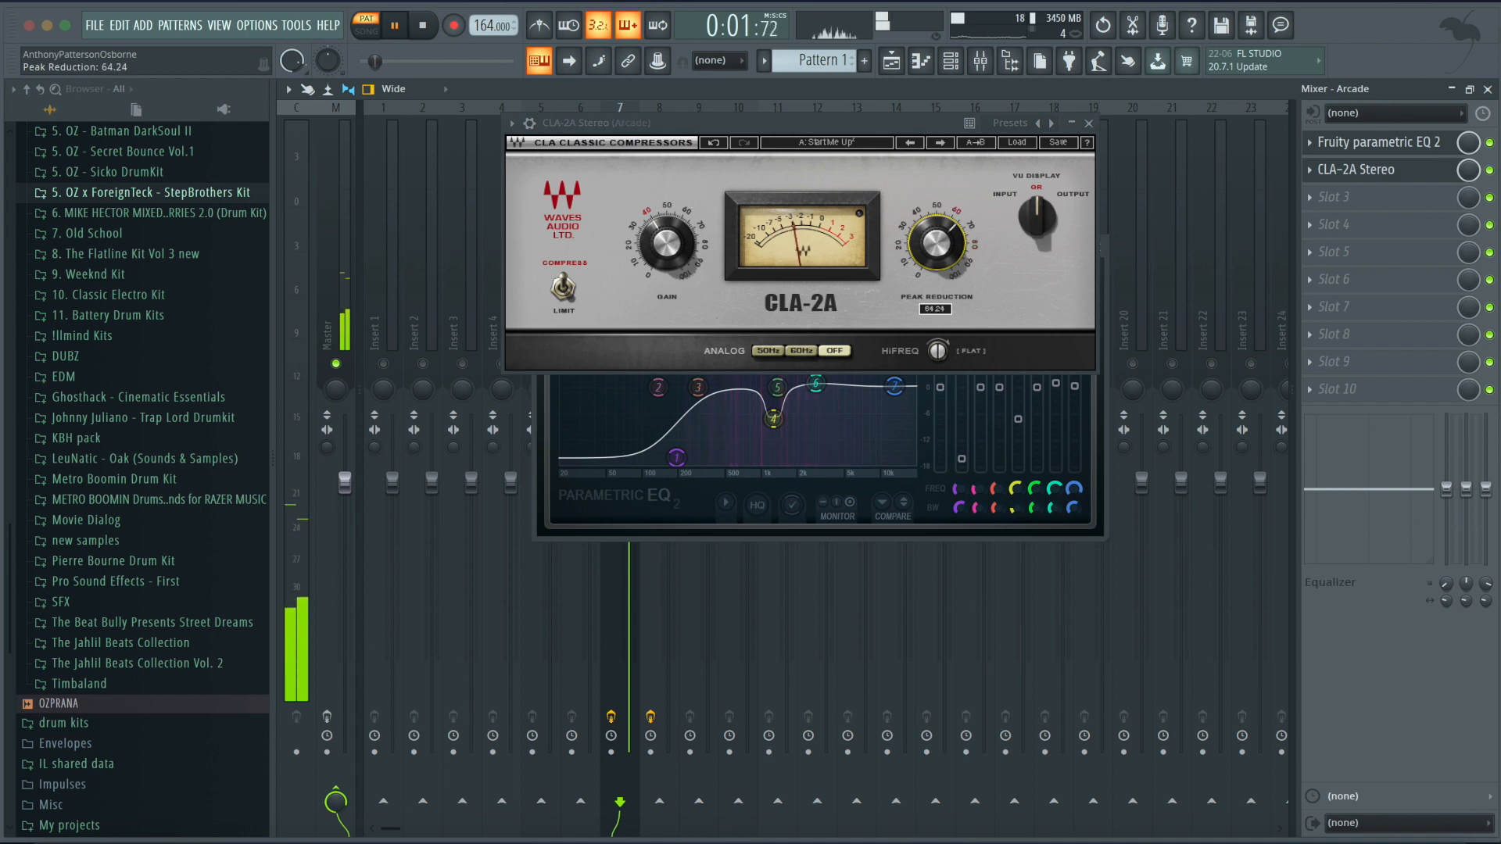
{"action": "mouse_move", "coordinate": [937, 350]}
{"action": "mouse_move", "coordinate": [924, 241]}
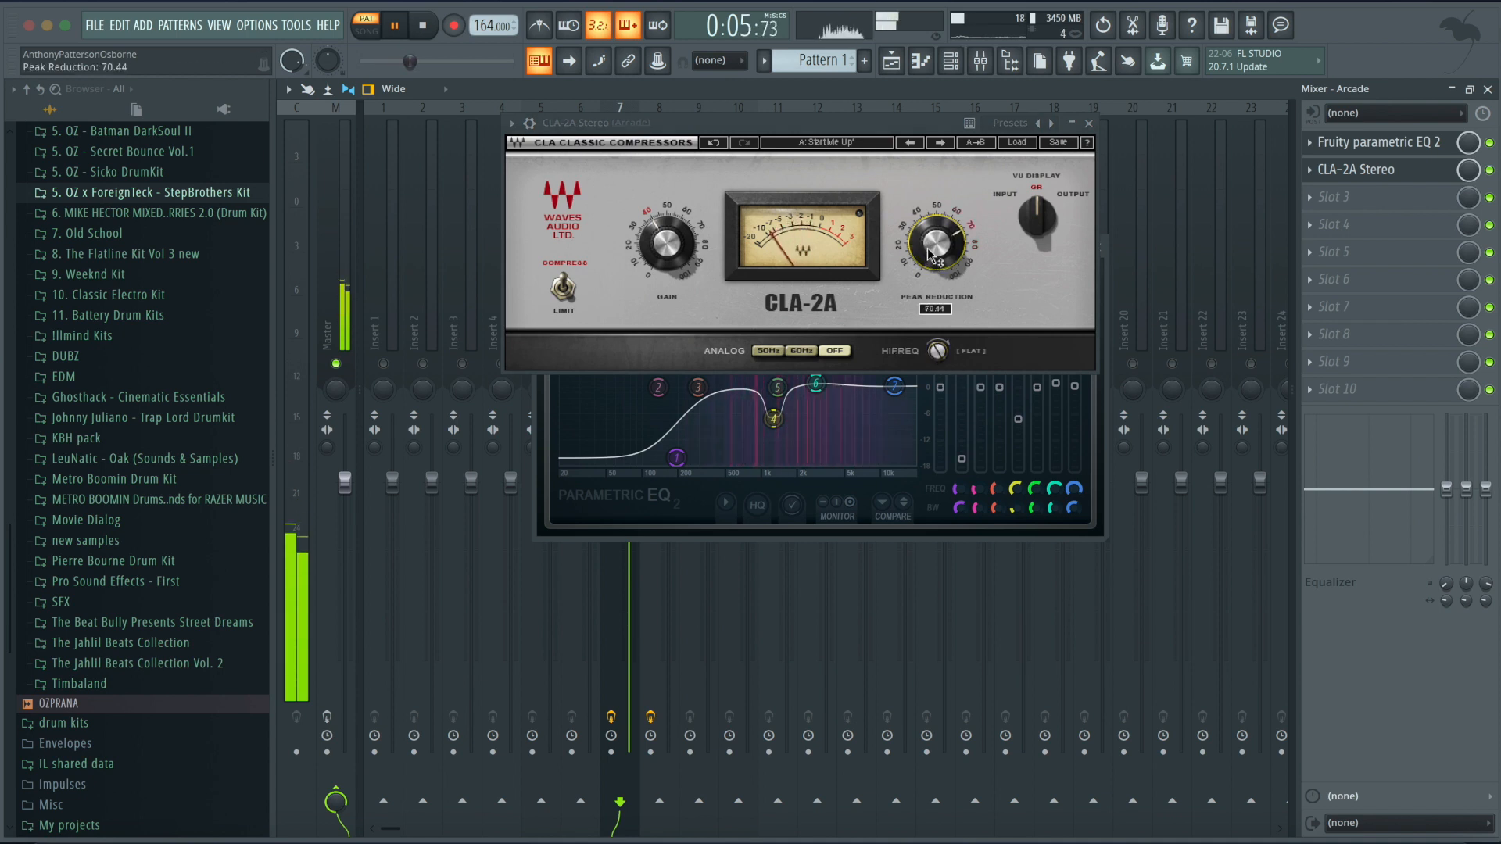
{"action": "left_click_drag", "start_coordinate": [925, 241], "coordinate": [925, 247]}
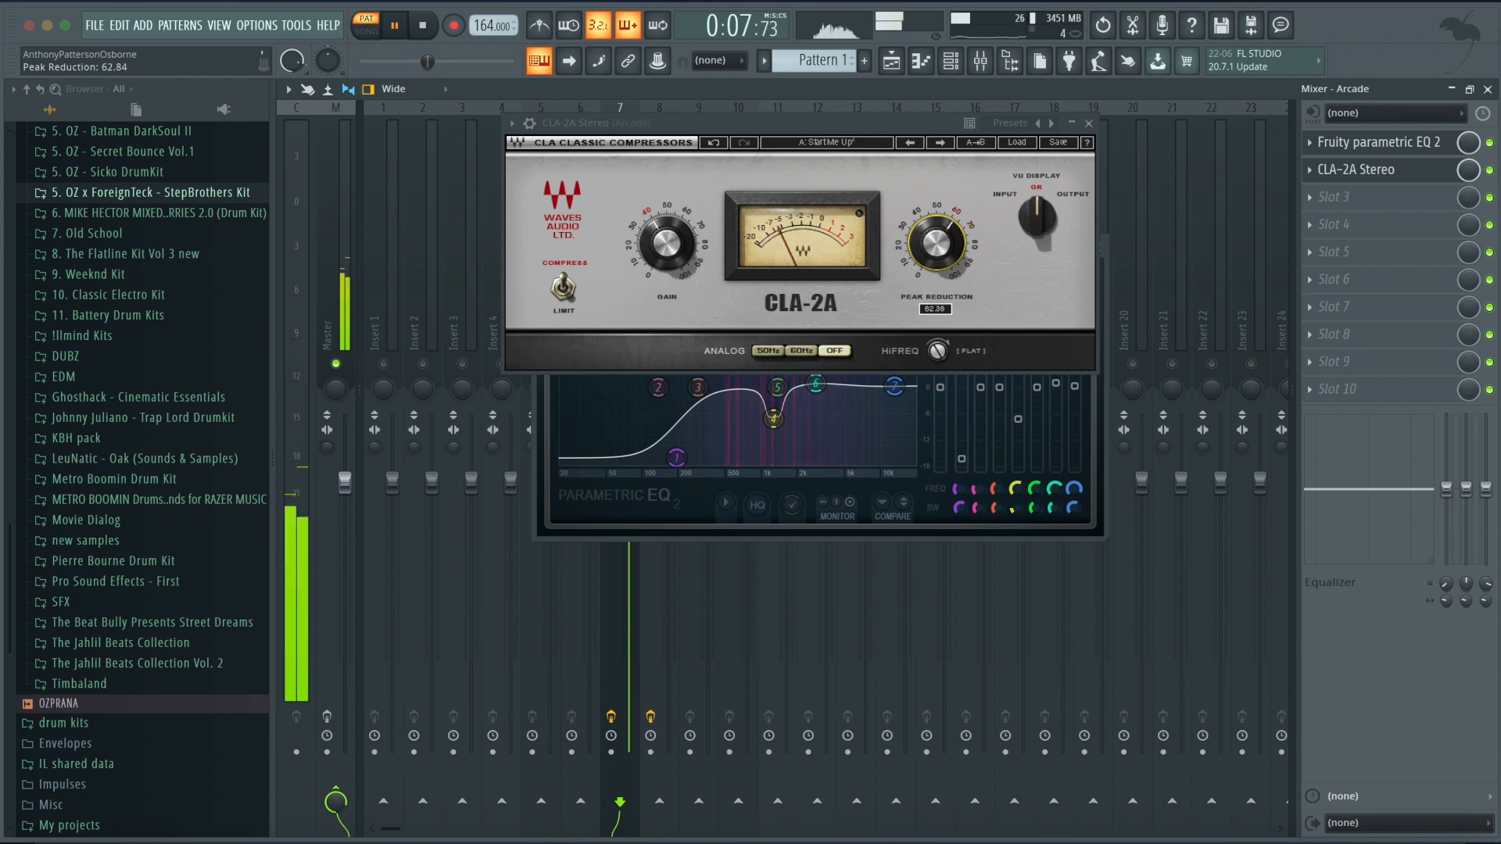
{"action": "left_click_drag", "start_coordinate": [936, 244], "coordinate": [936, 245]}
{"action": "key", "text": "space"}
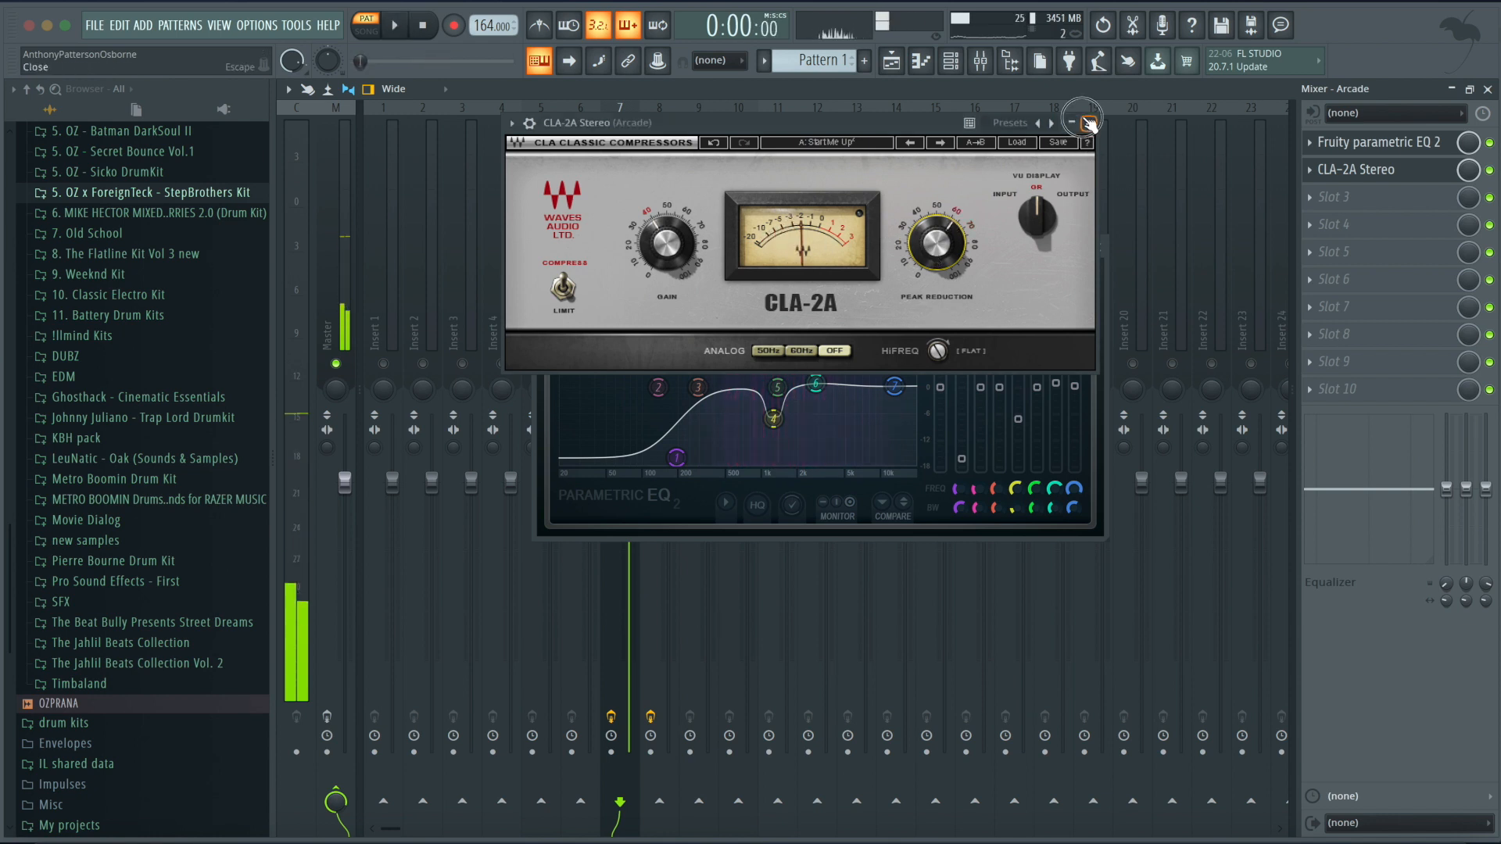
Close the Arcade track's compressor and equalizer windows, play the beat briefly, and lower the OZ-OpenHihat (Crumbs) fader slightly.
{"action": "left_click", "coordinate": [1089, 123]}
{"action": "left_click", "coordinate": [1098, 248]}
{"action": "key", "text": "space"}
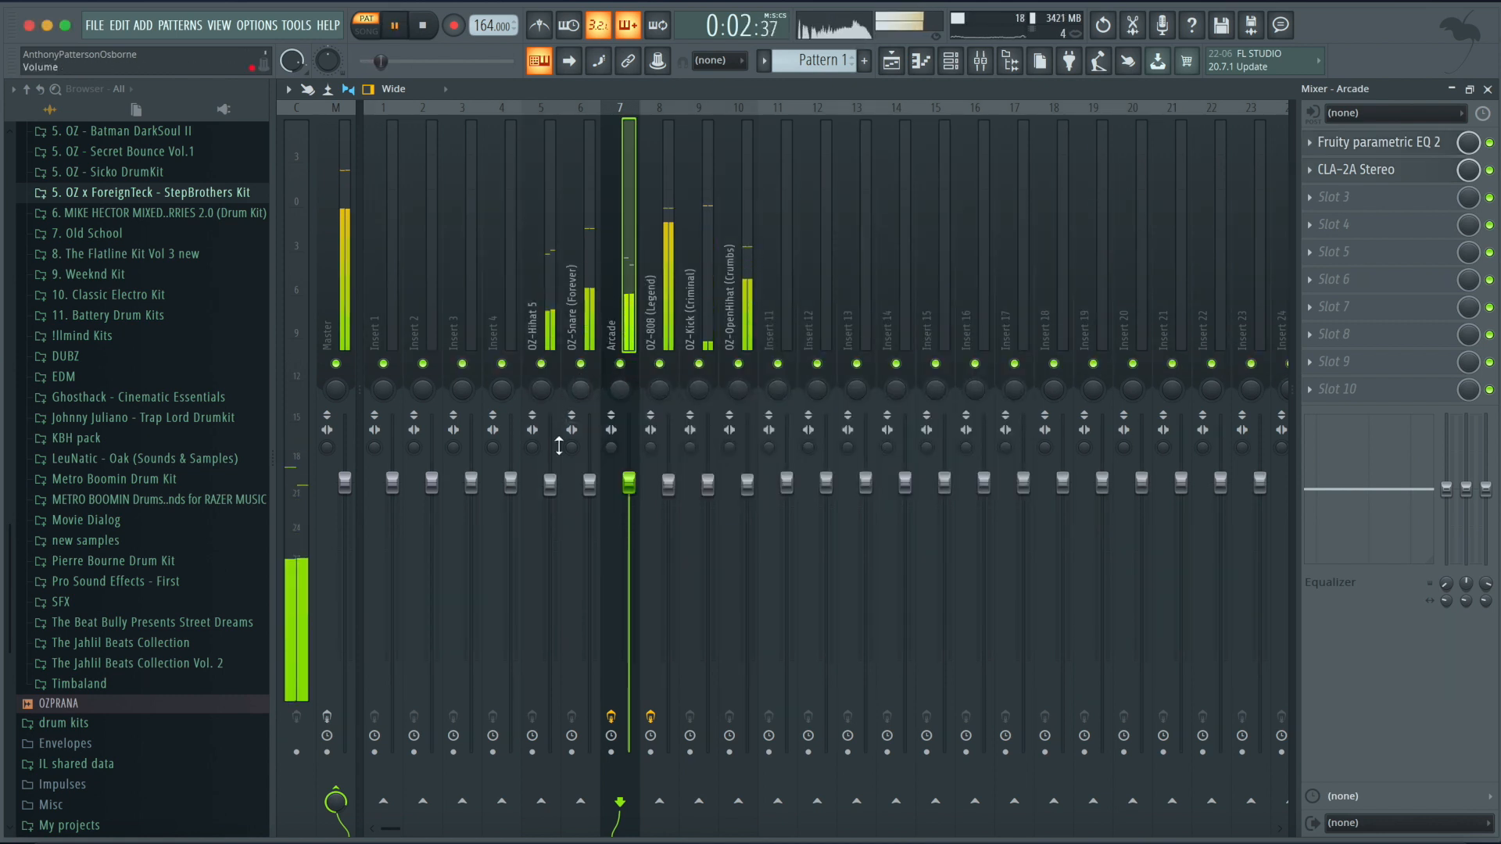
{"action": "key", "text": "space"}
{"action": "left_click_drag", "start_coordinate": [746, 483], "coordinate": [747, 494]}
Try merging the Arcade track's stereo image with its stereo separation control and reset it.
{"action": "left_click_drag", "start_coordinate": [612, 447], "coordinate": [612, 436]}
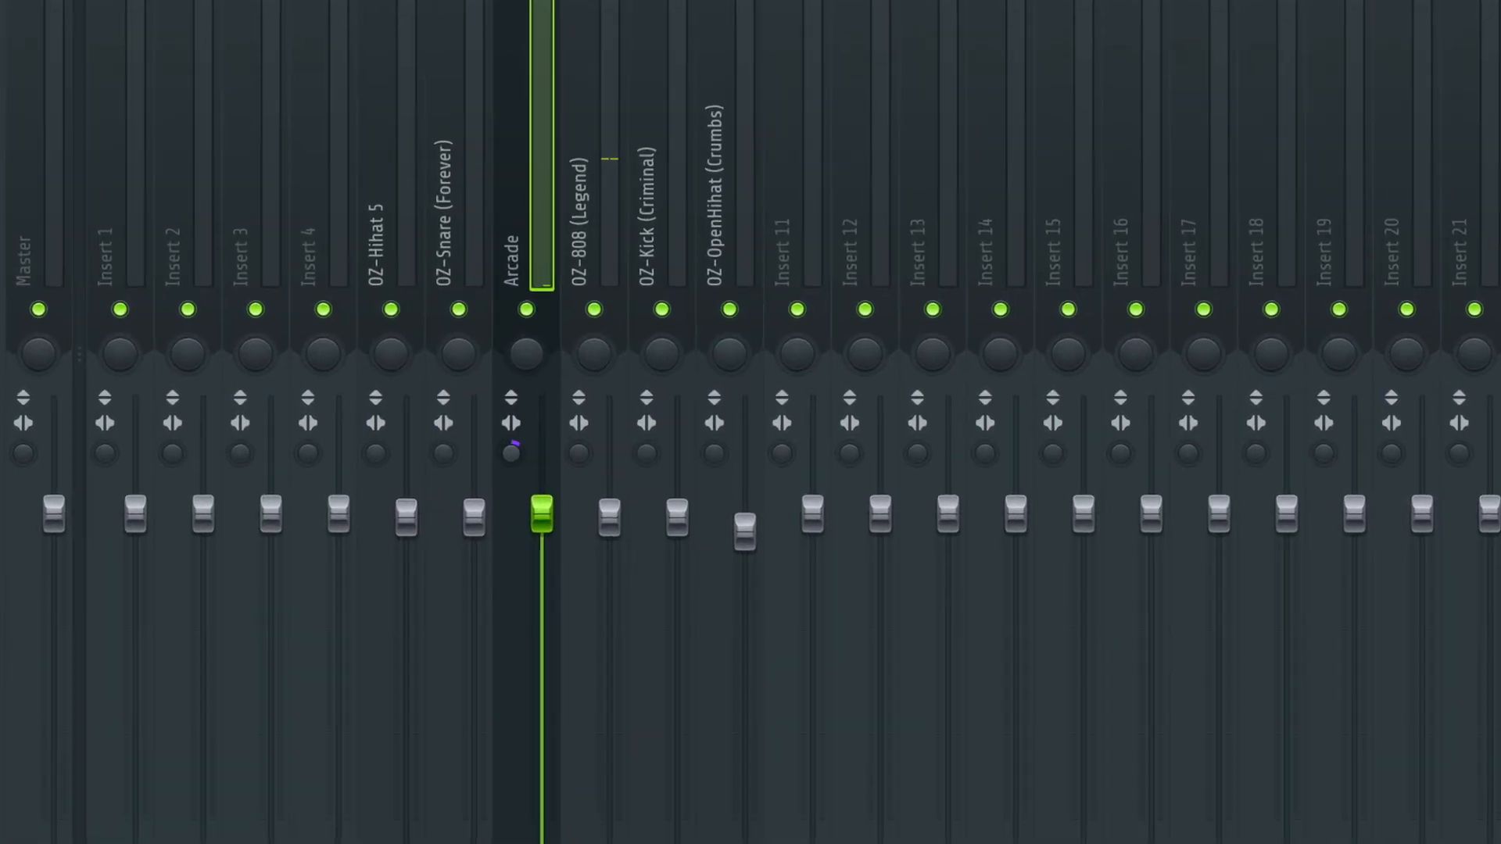
{"action": "left_click_drag", "start_coordinate": [511, 452], "coordinate": [512, 488]}
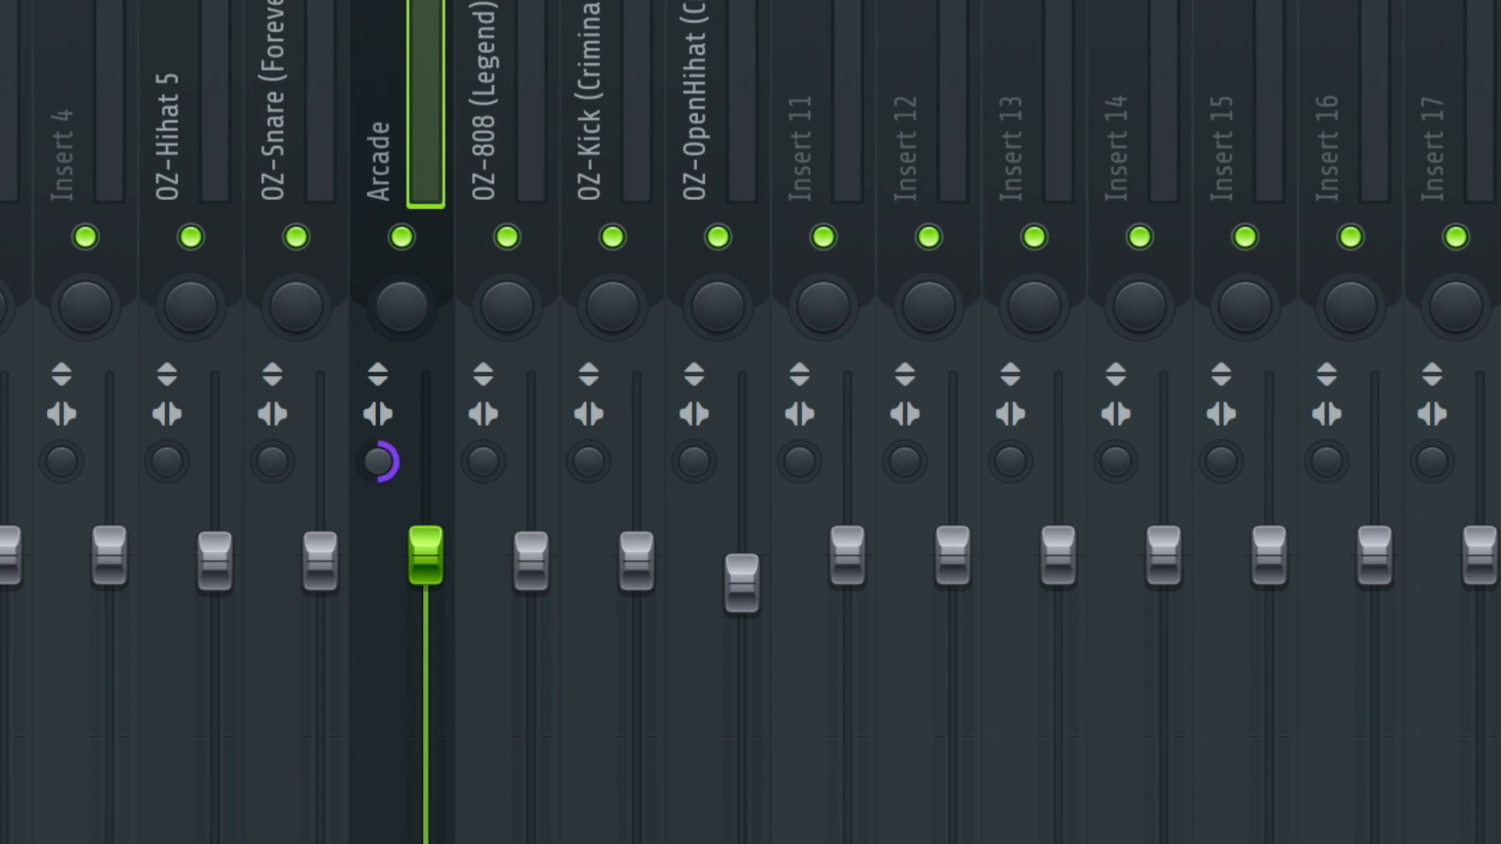
{"action": "right_click", "coordinate": [382, 459]}
{"action": "left_click", "coordinate": [630, 456]}
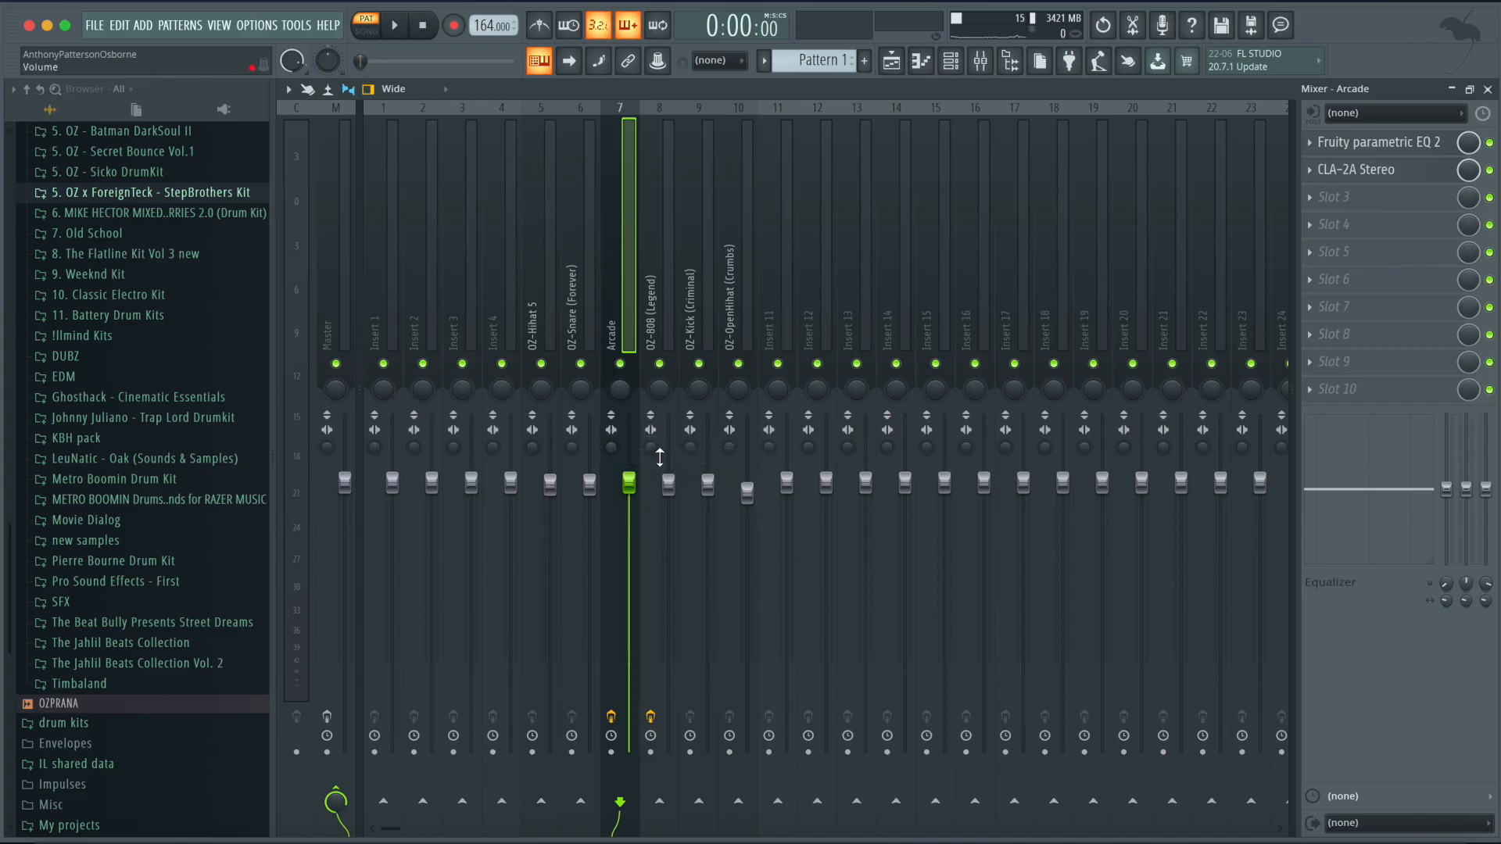
Set the stereo separation of the OZ-808 (Legend) and OZ-Kick (Criminal) tracks to 100% merged.
{"action": "left_click_drag", "start_coordinate": [659, 458], "coordinate": [659, 500]}
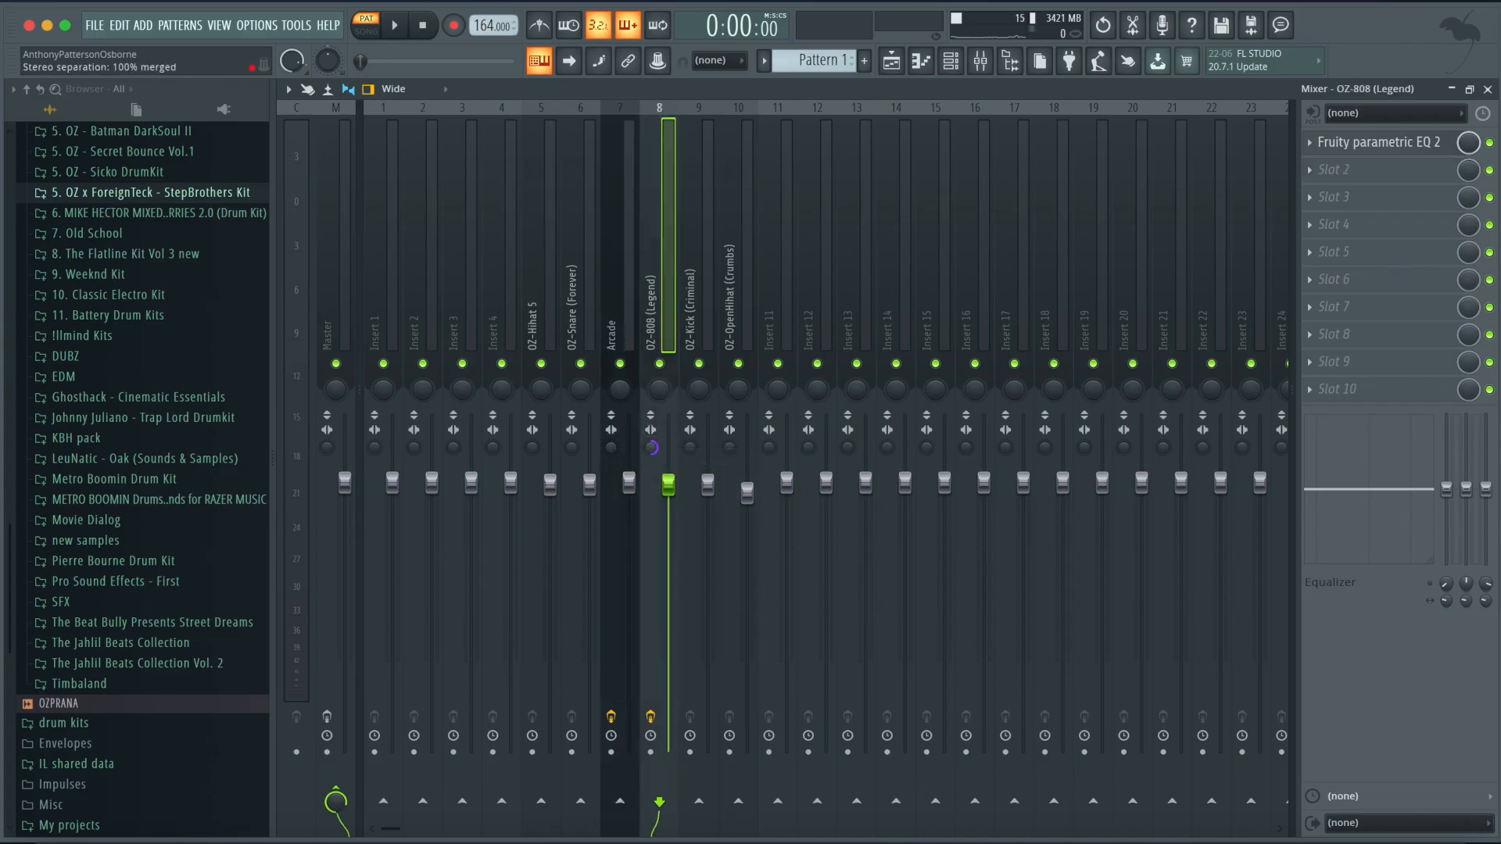
{"action": "left_click_drag", "start_coordinate": [691, 449], "coordinate": [691, 493]}
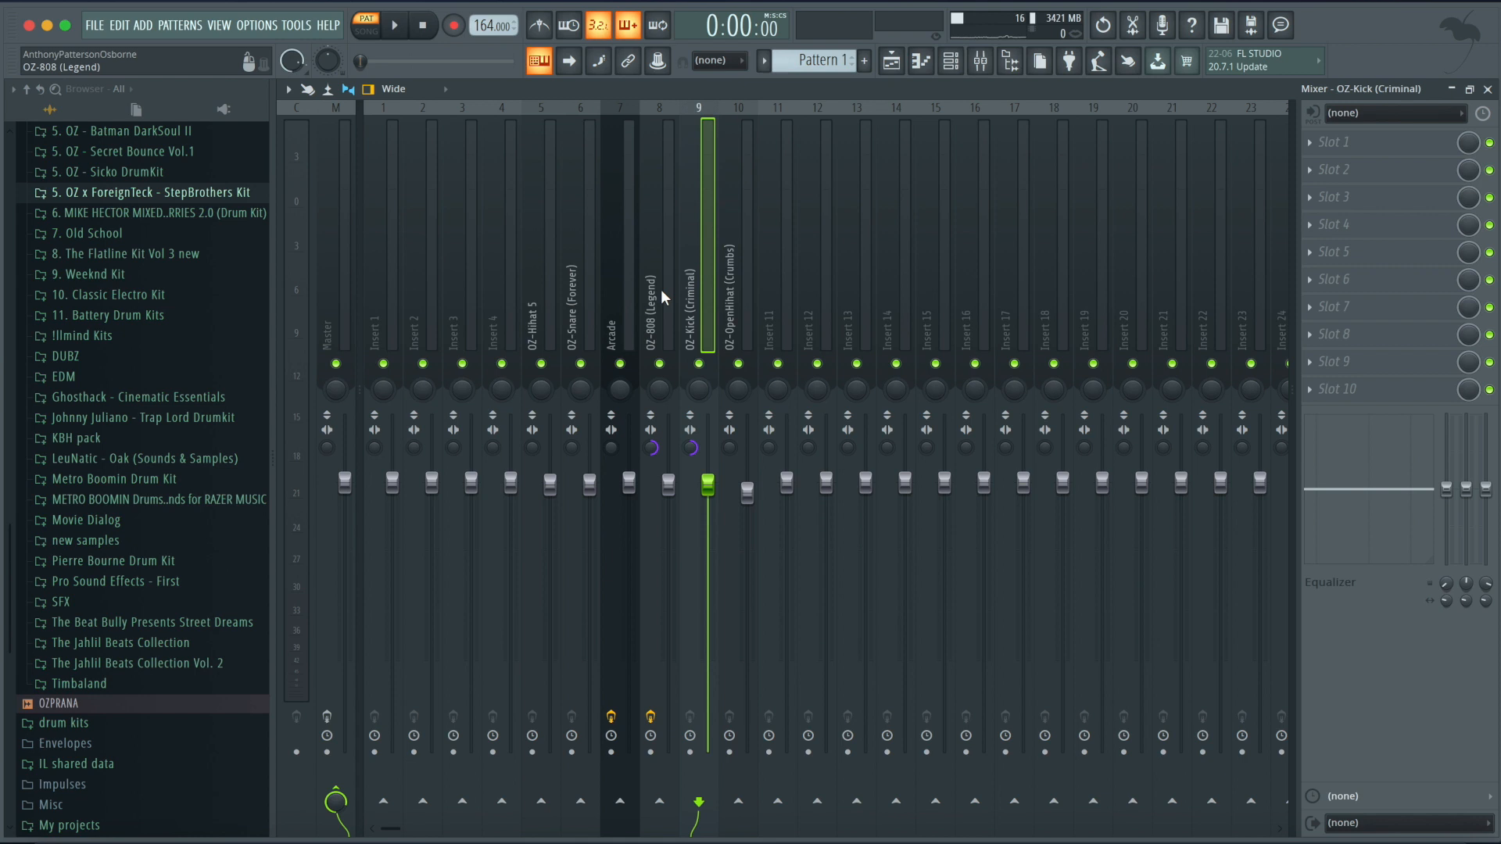
Try the Arcade track's stereo separation at 100% separated during playback, in the mix and soloed, and reset it.
{"action": "key", "text": "space"}
{"action": "left_click", "coordinate": [619, 452]}
{"action": "left_click_drag", "start_coordinate": [611, 448], "coordinate": [611, 504]}
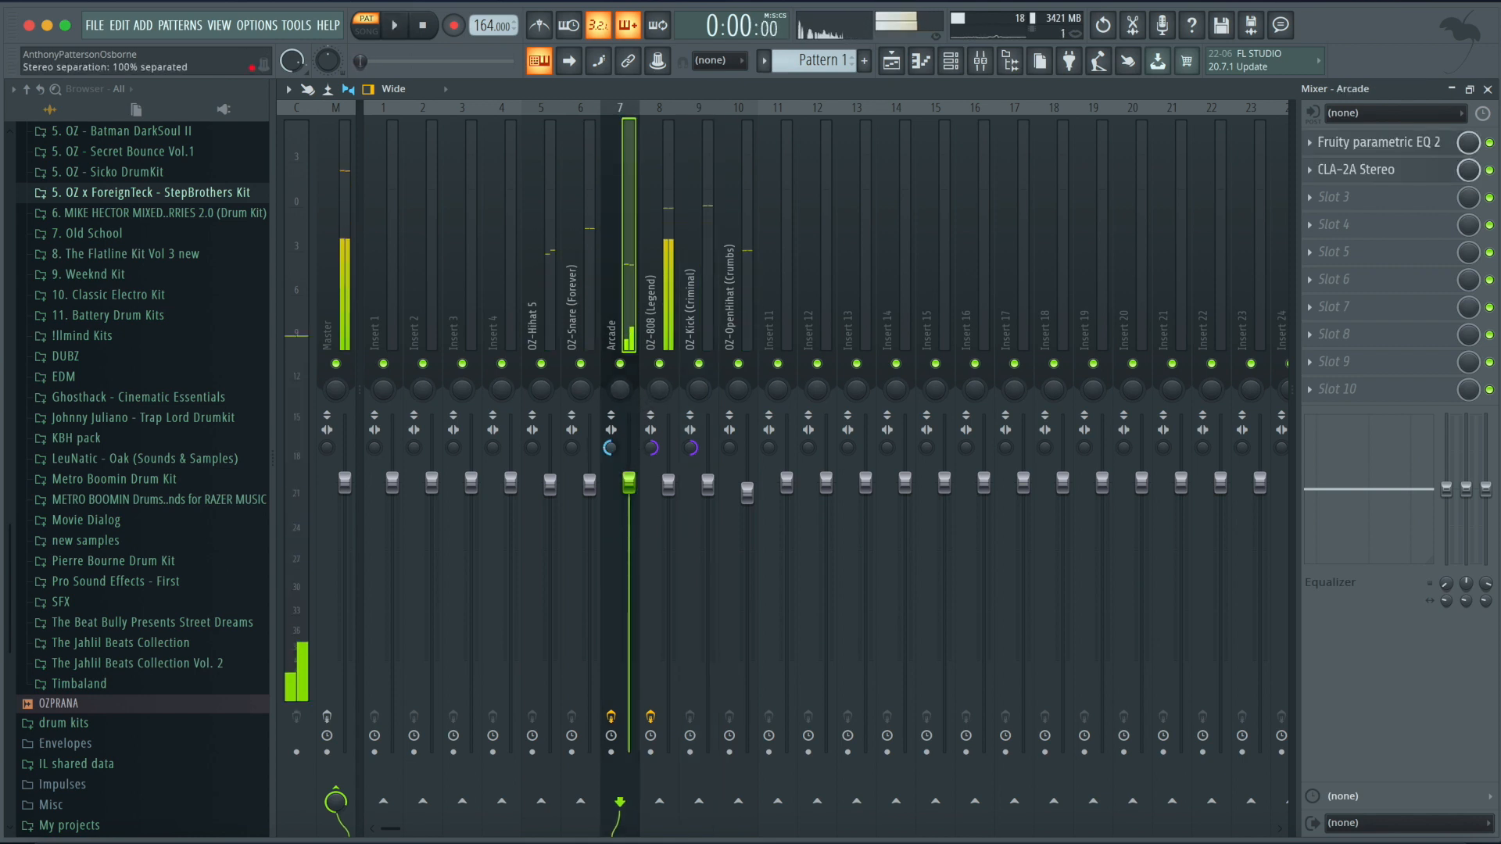
{"action": "key", "text": "space"}
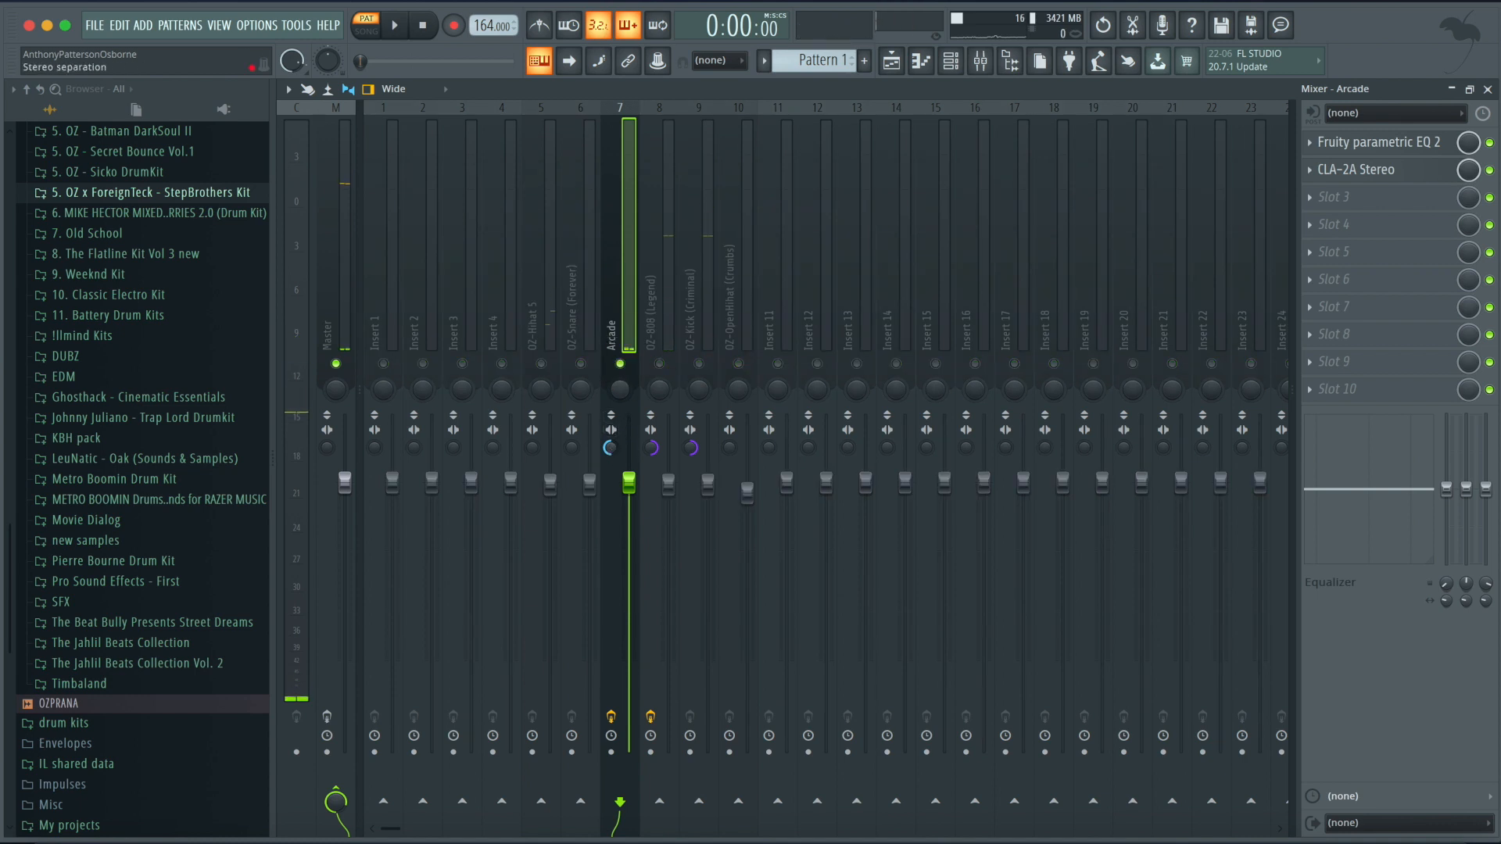
{"action": "left_click_drag", "start_coordinate": [611, 448], "coordinate": [611, 552]}
{"action": "right_click", "coordinate": [610, 451]}
{"action": "left_click", "coordinate": [625, 463]}
{"action": "key", "text": "space"}
Set the Master track's stereo separation to 100% merged, bring all tracks back from solo, and play the beat.
{"action": "left_click", "coordinate": [328, 447]}
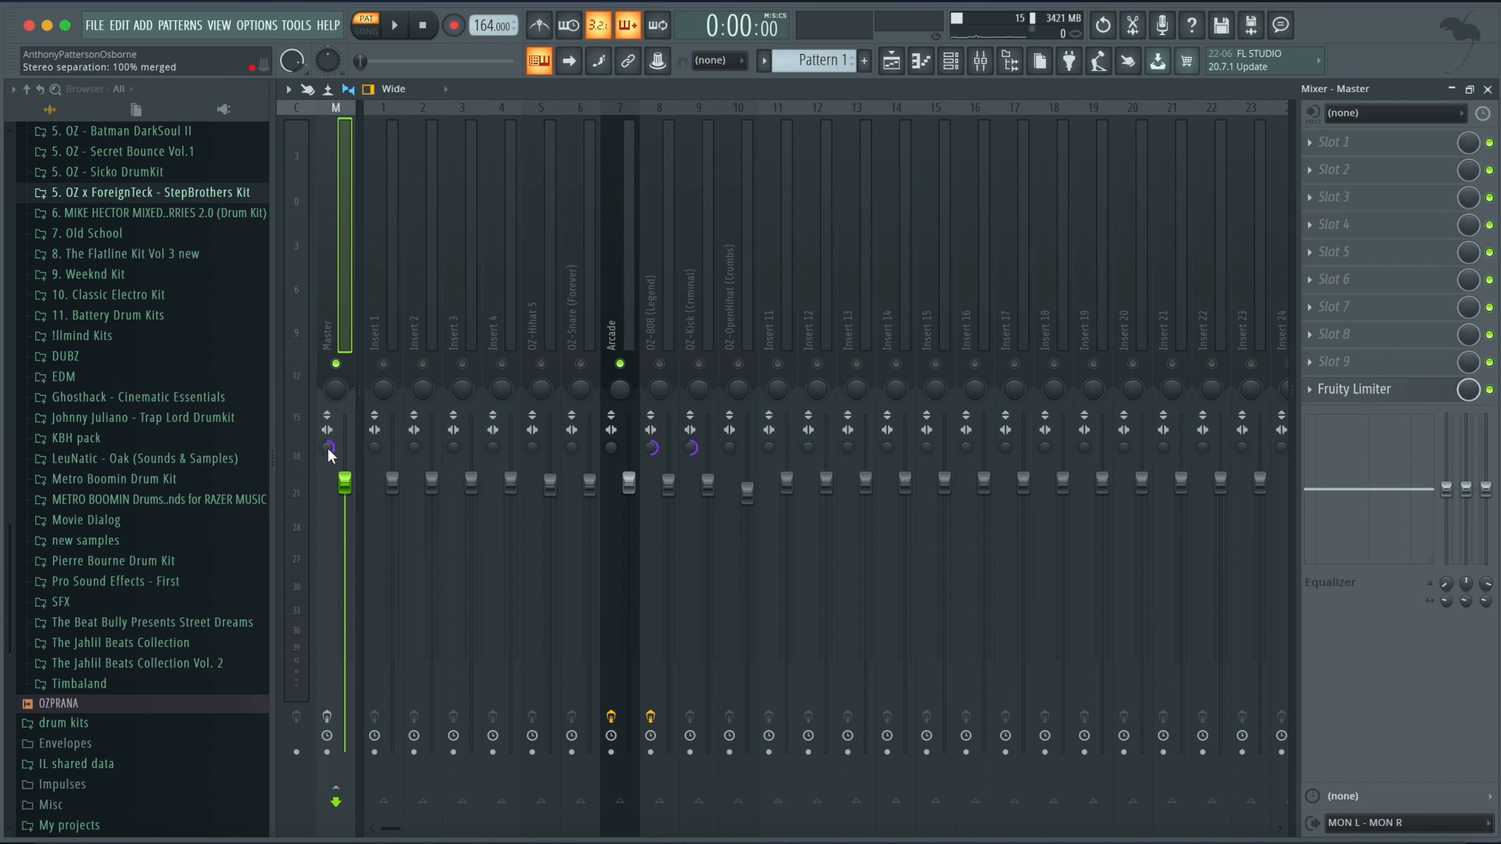
{"action": "right_click", "coordinate": [621, 364]}
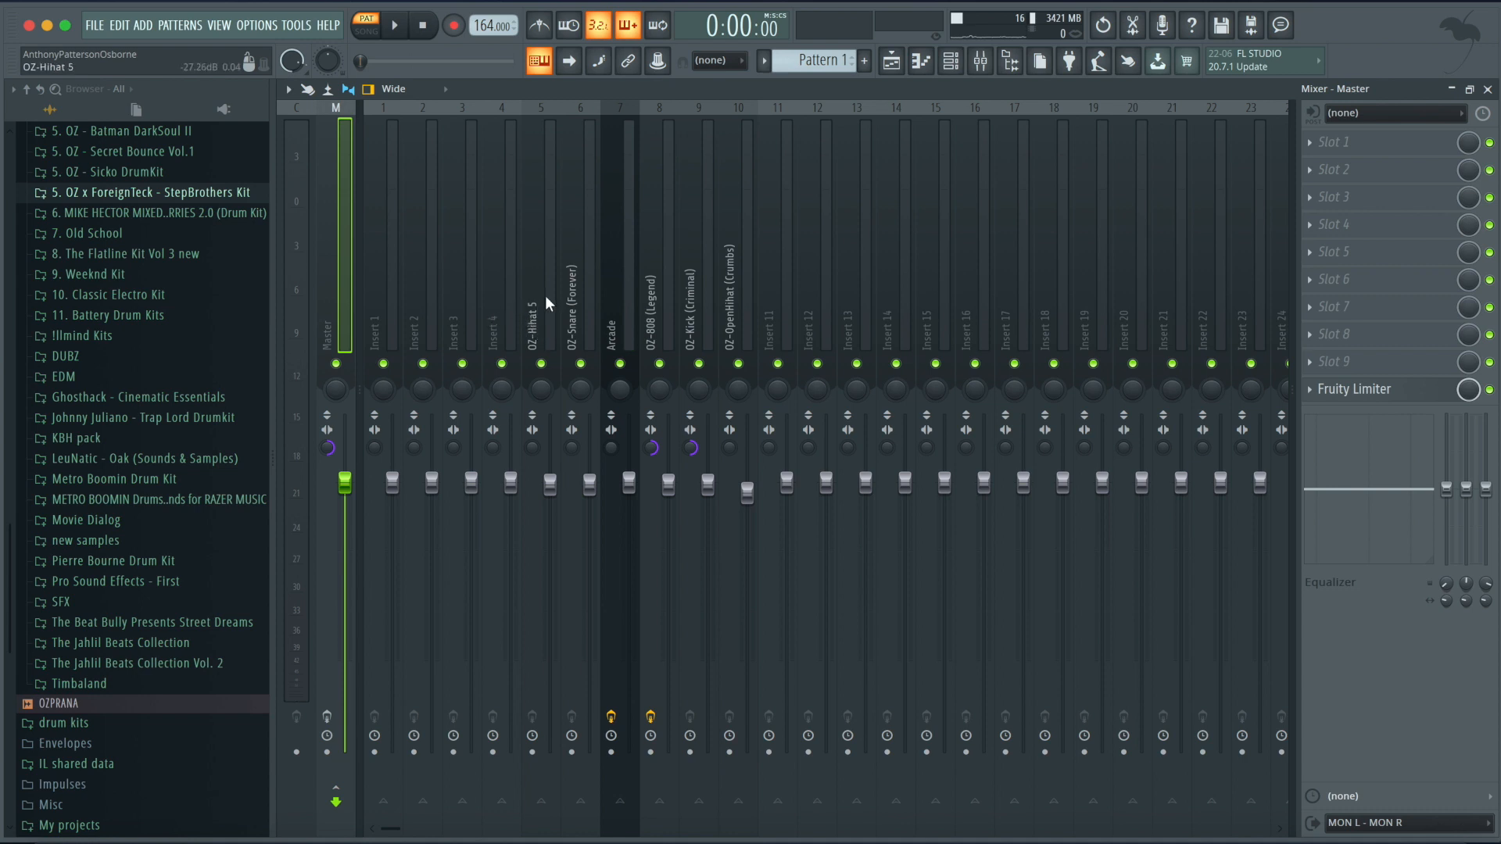
{"action": "key", "text": "space"}
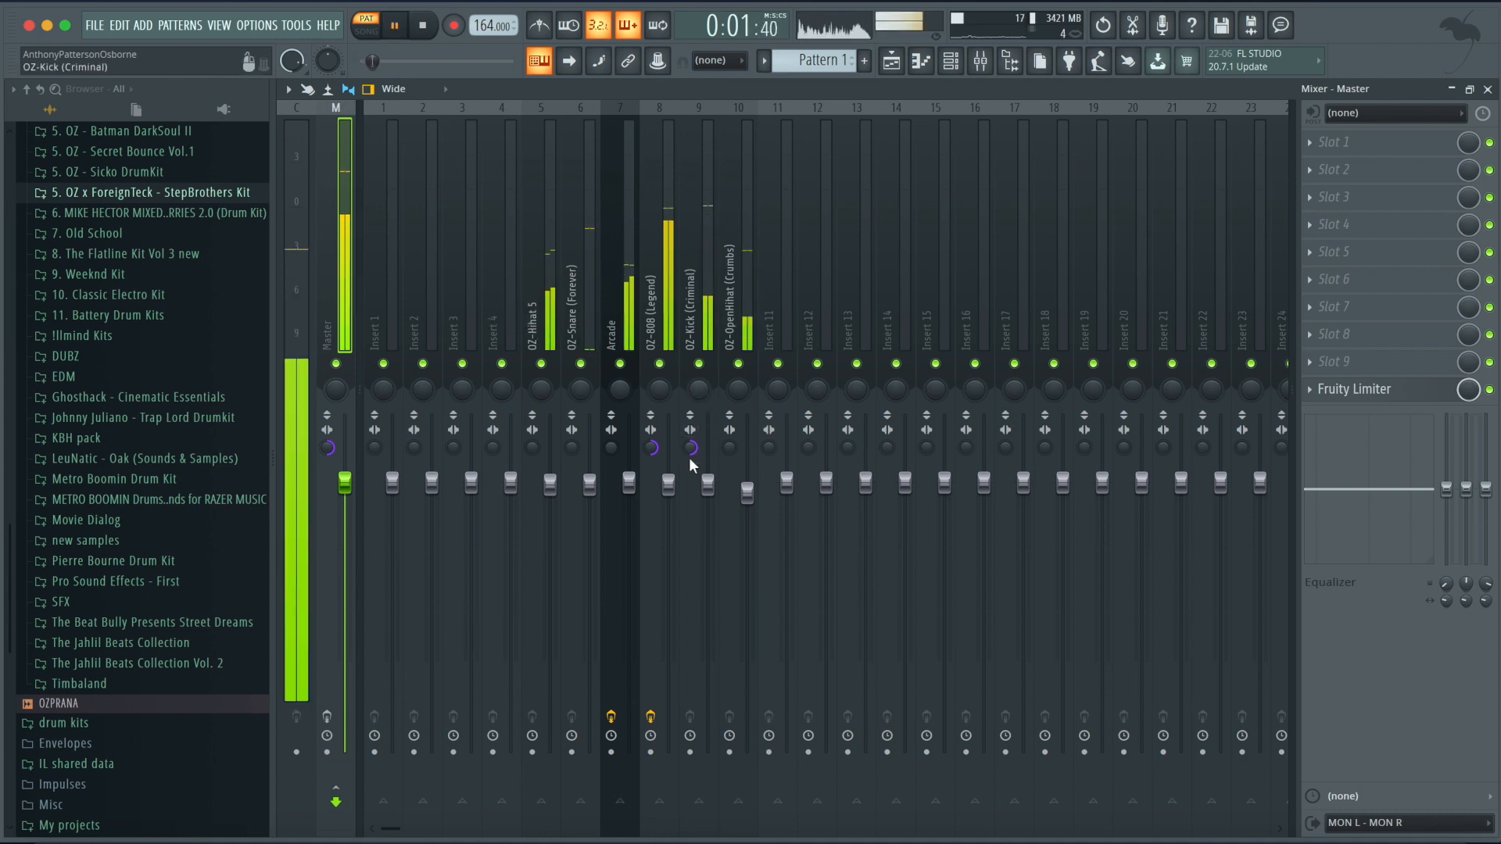
{"action": "key", "text": "space"}
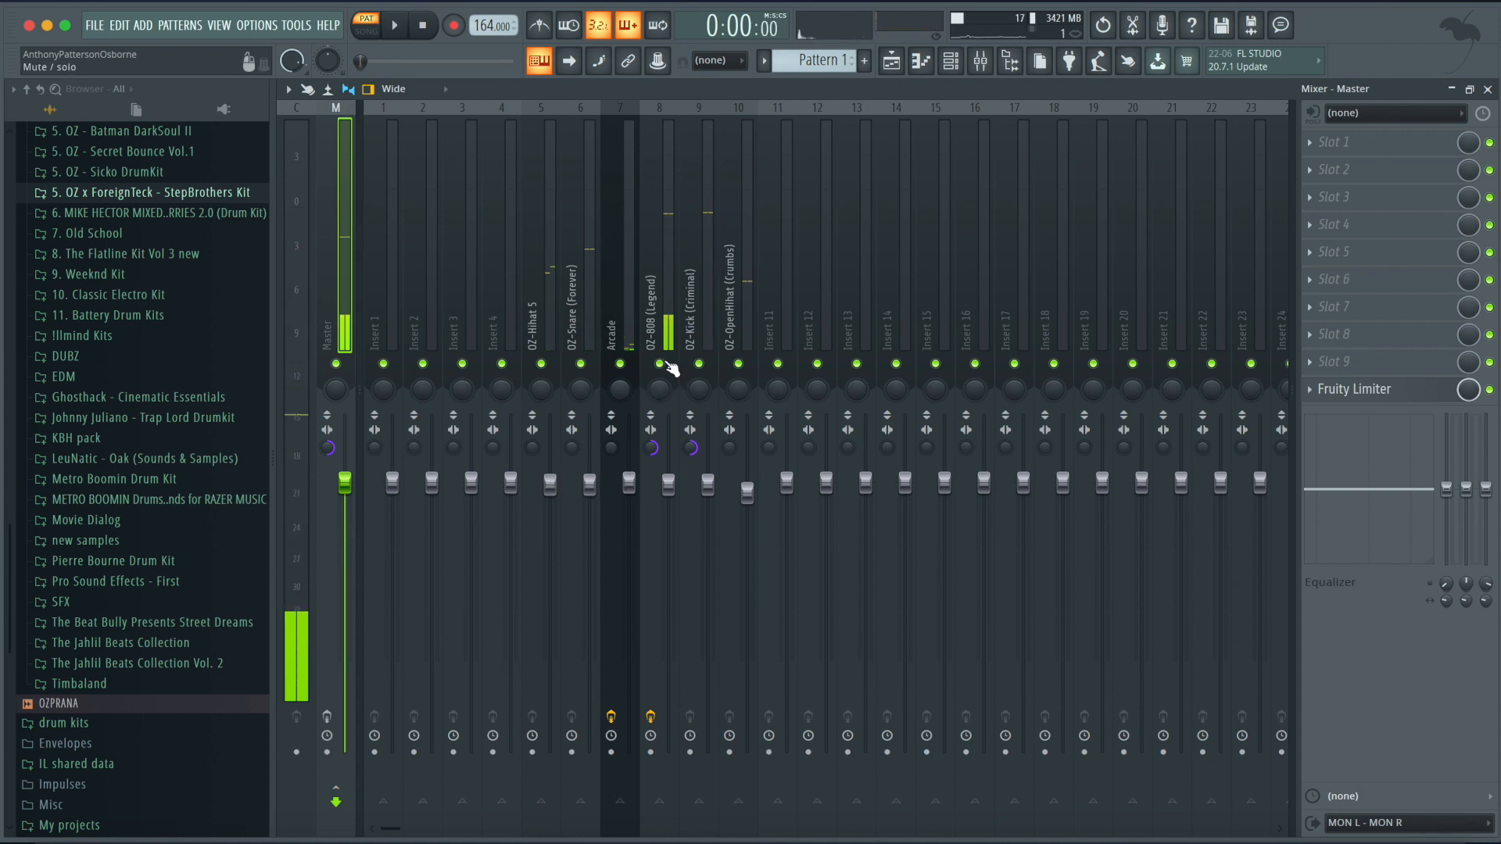
Solo the Arcade track, play the beat, and lower the Arcade, OZ-Hihat 5, OZ-Snare and OZ-808 faders while adding the drums back.
{"action": "right_click", "coordinate": [621, 365]}
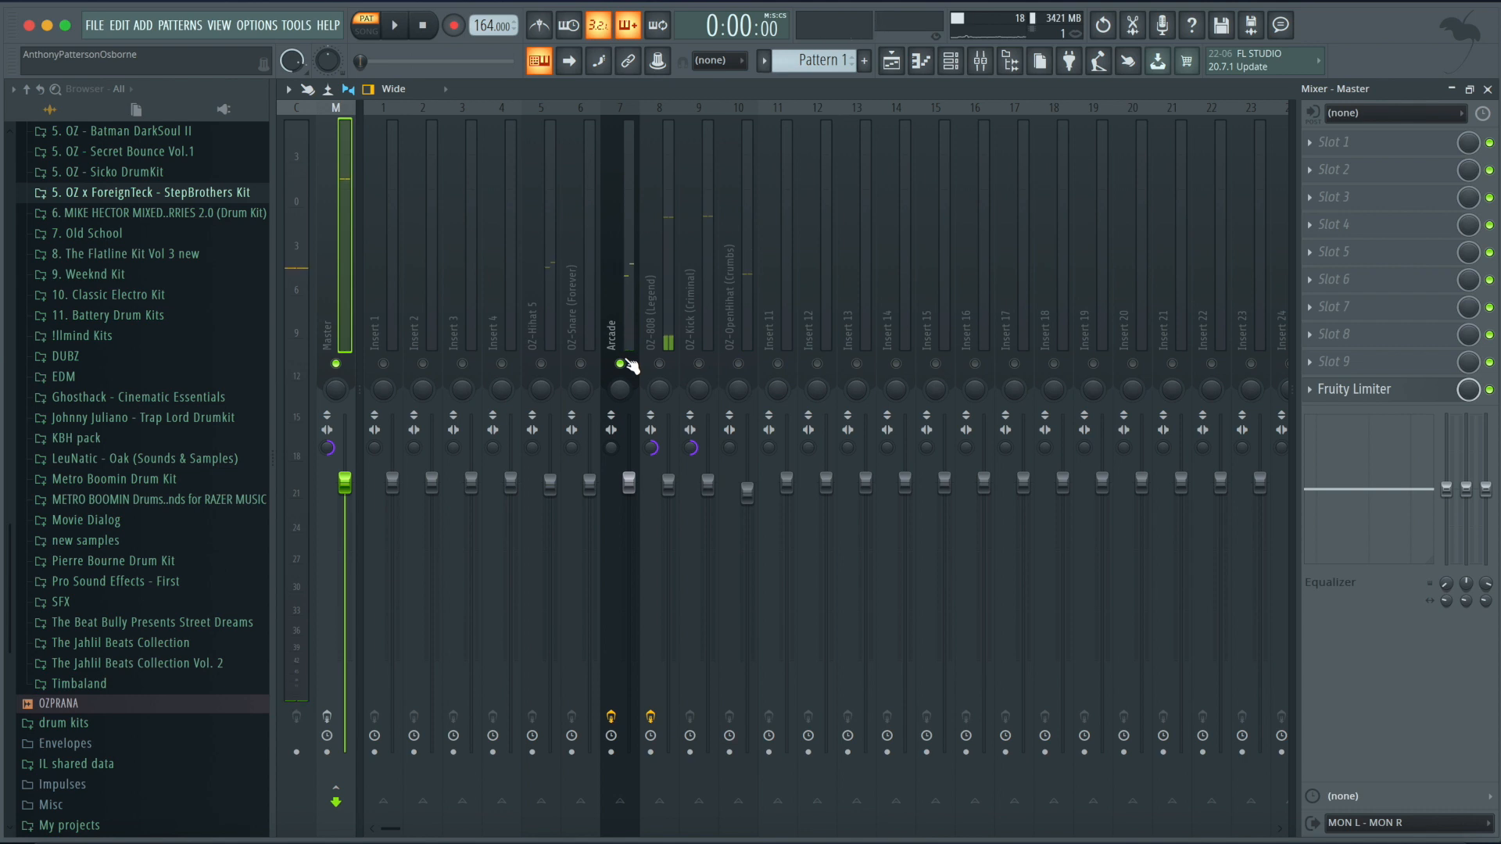
{"action": "key", "text": "space"}
{"action": "left_click_drag", "start_coordinate": [628, 483], "coordinate": [549, 508]}
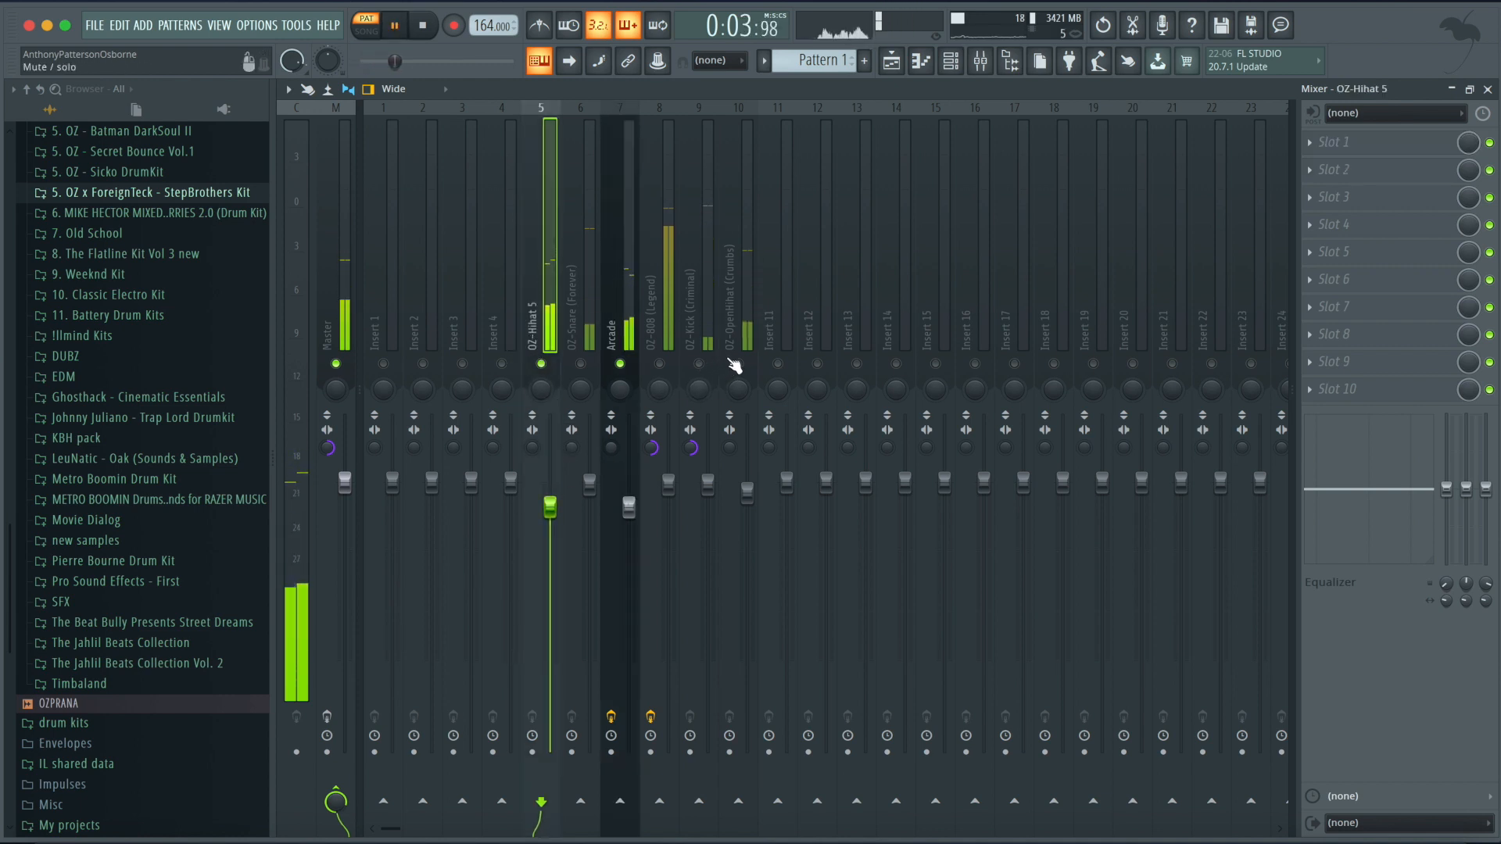
{"action": "left_click_drag", "start_coordinate": [589, 484], "coordinate": [589, 498]}
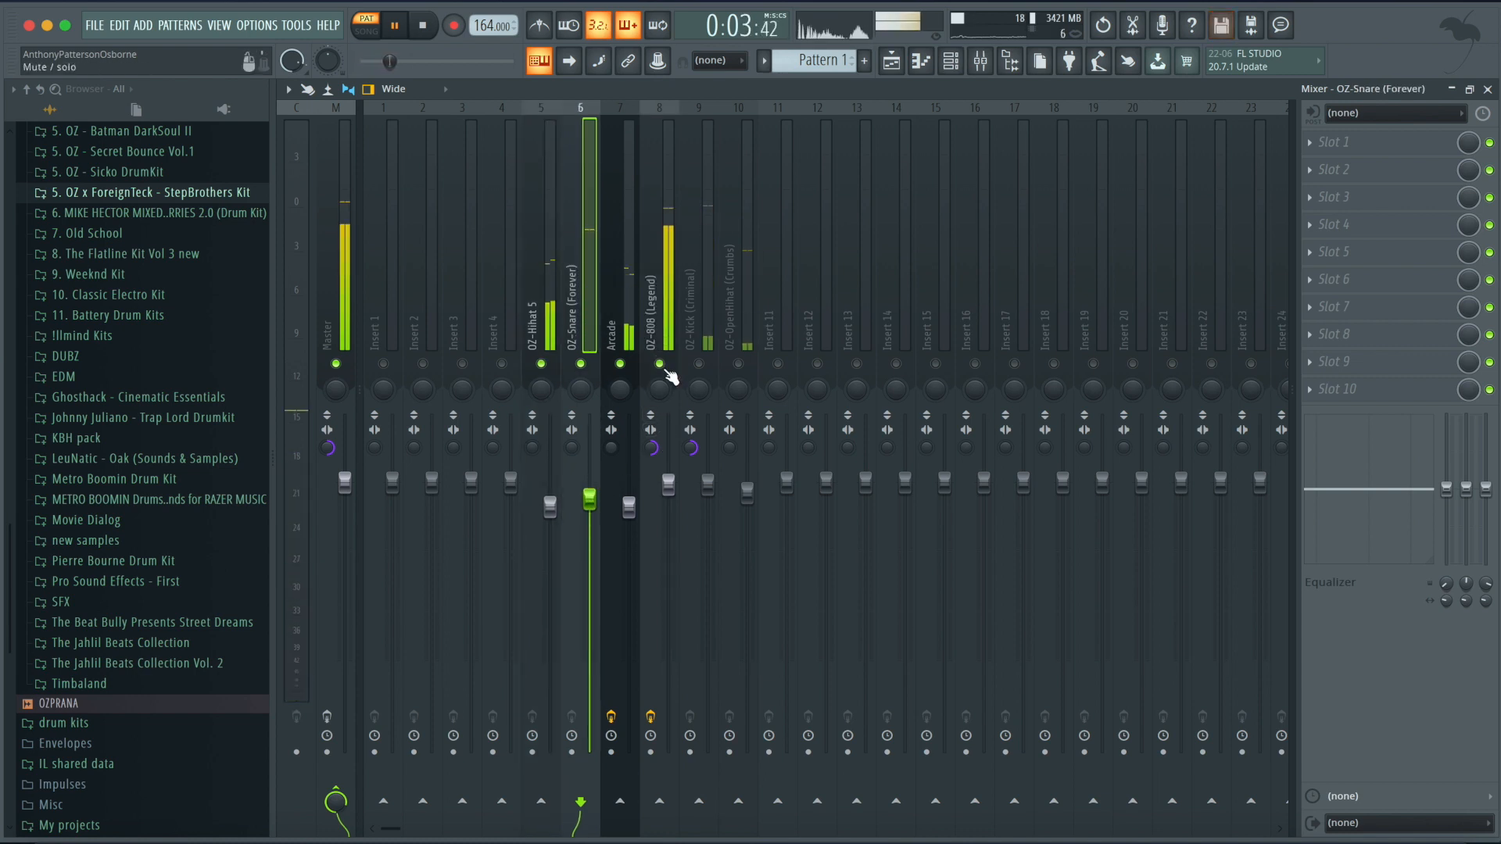
{"action": "left_click_drag", "start_coordinate": [668, 484], "coordinate": [668, 506]}
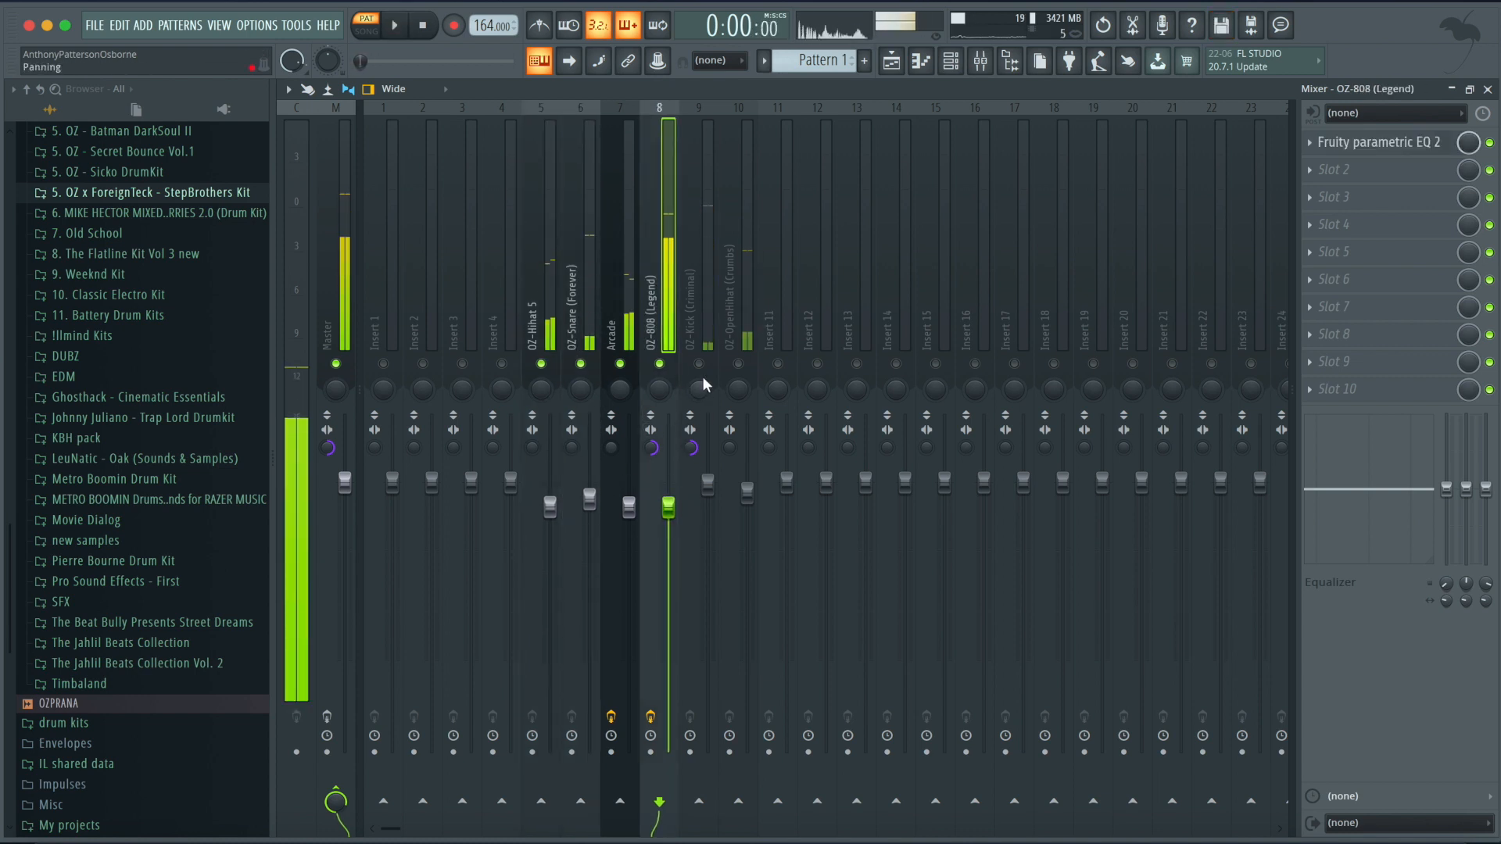
Bring back the OZ-OpenHihat (Crumbs) track, lower it to around -6 dB, and widen its and the Arcade track's stereo separation.
{"action": "left_click", "coordinate": [739, 364]}
{"action": "key", "text": "space"}
{"action": "left_click_drag", "start_coordinate": [749, 494], "coordinate": [747, 546]}
{"action": "left_click", "coordinate": [614, 455]}
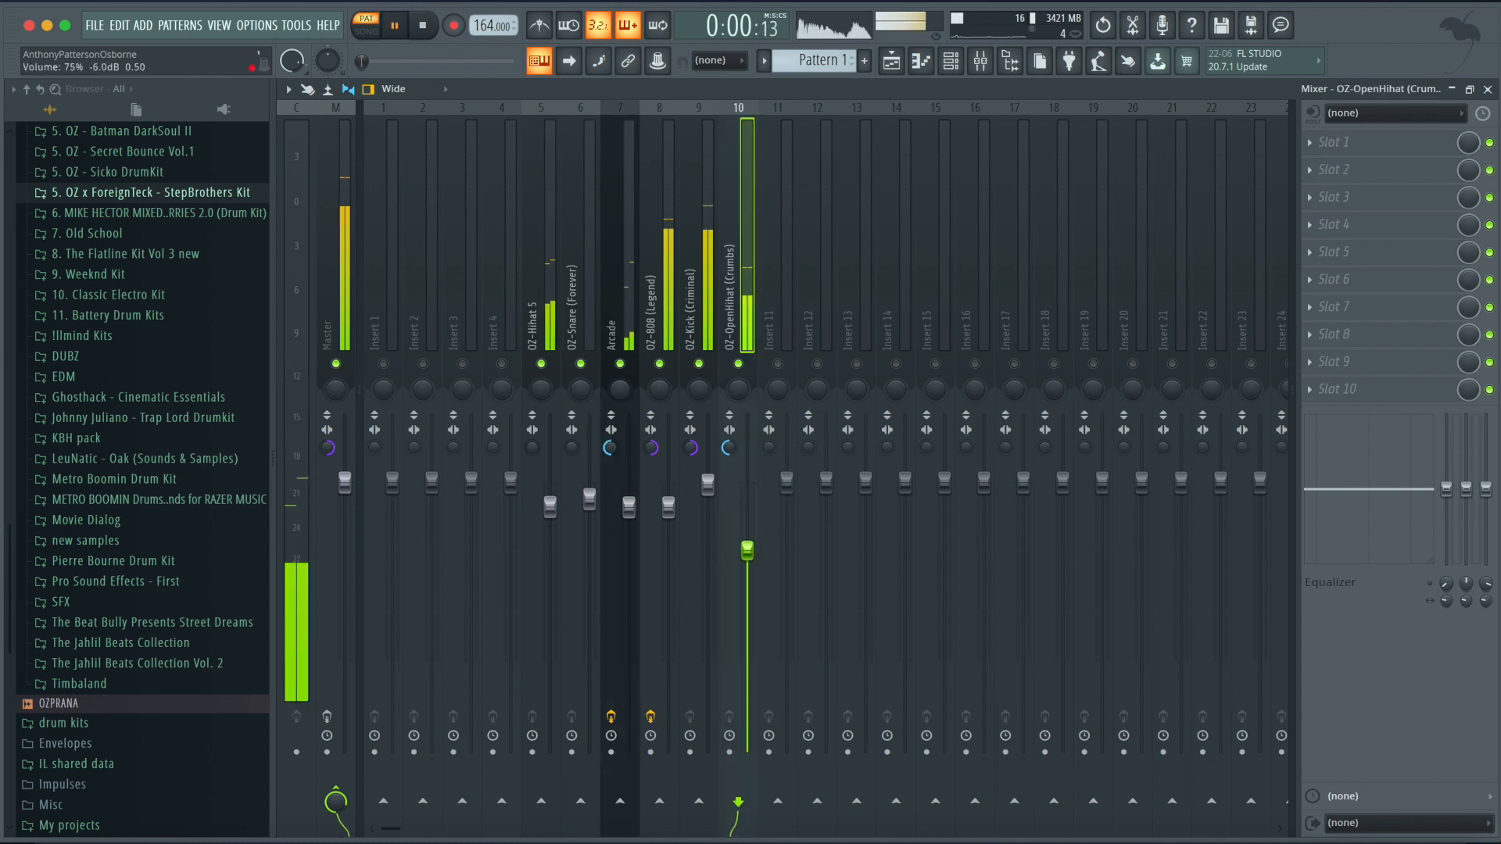
{"action": "right_click", "coordinate": [328, 448]}
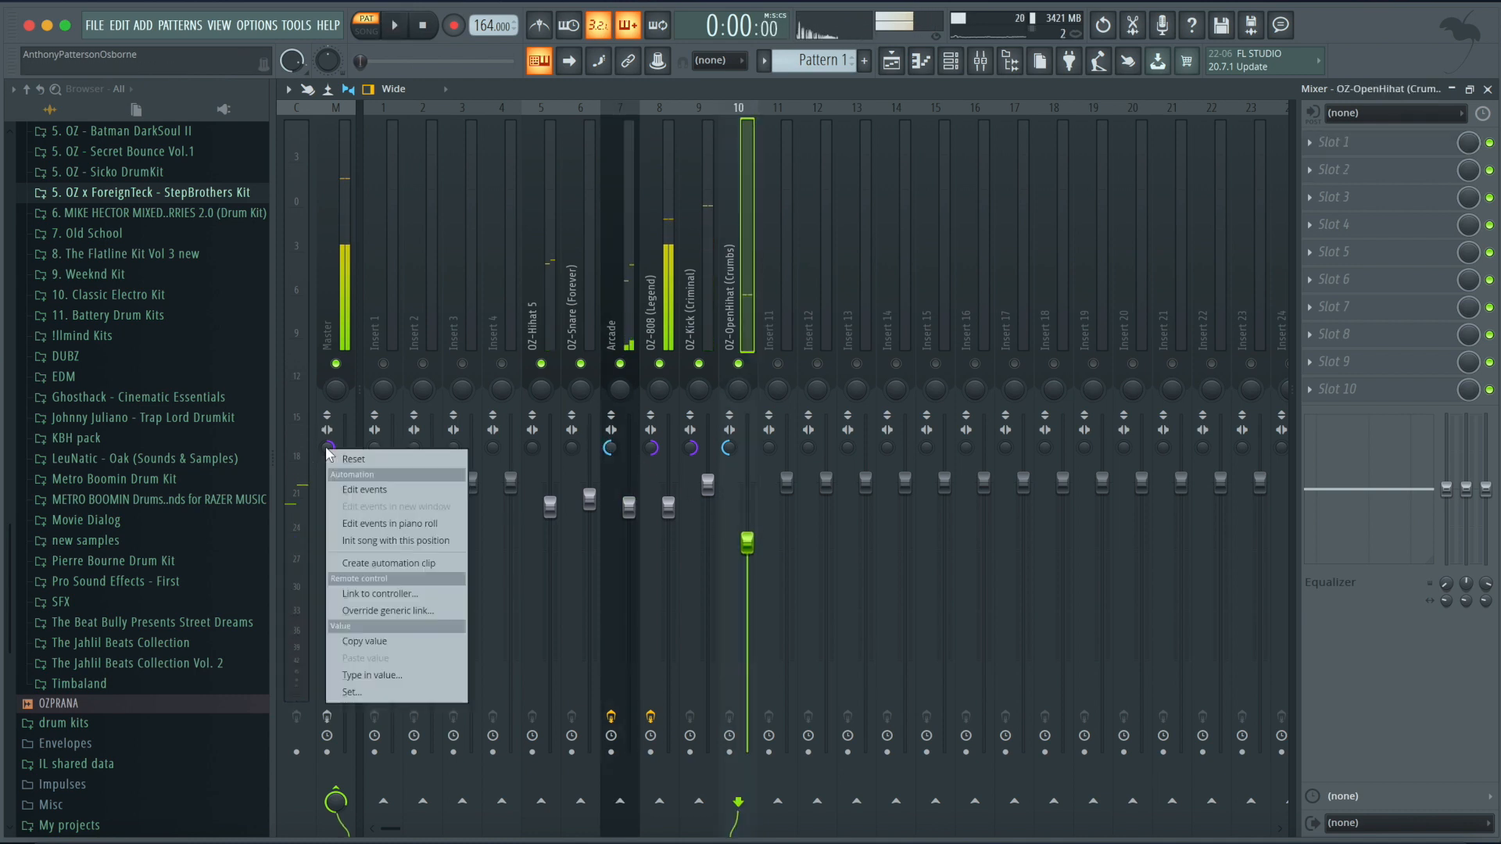
{"action": "key", "text": "Escape"}
{"action": "key", "text": "space"}
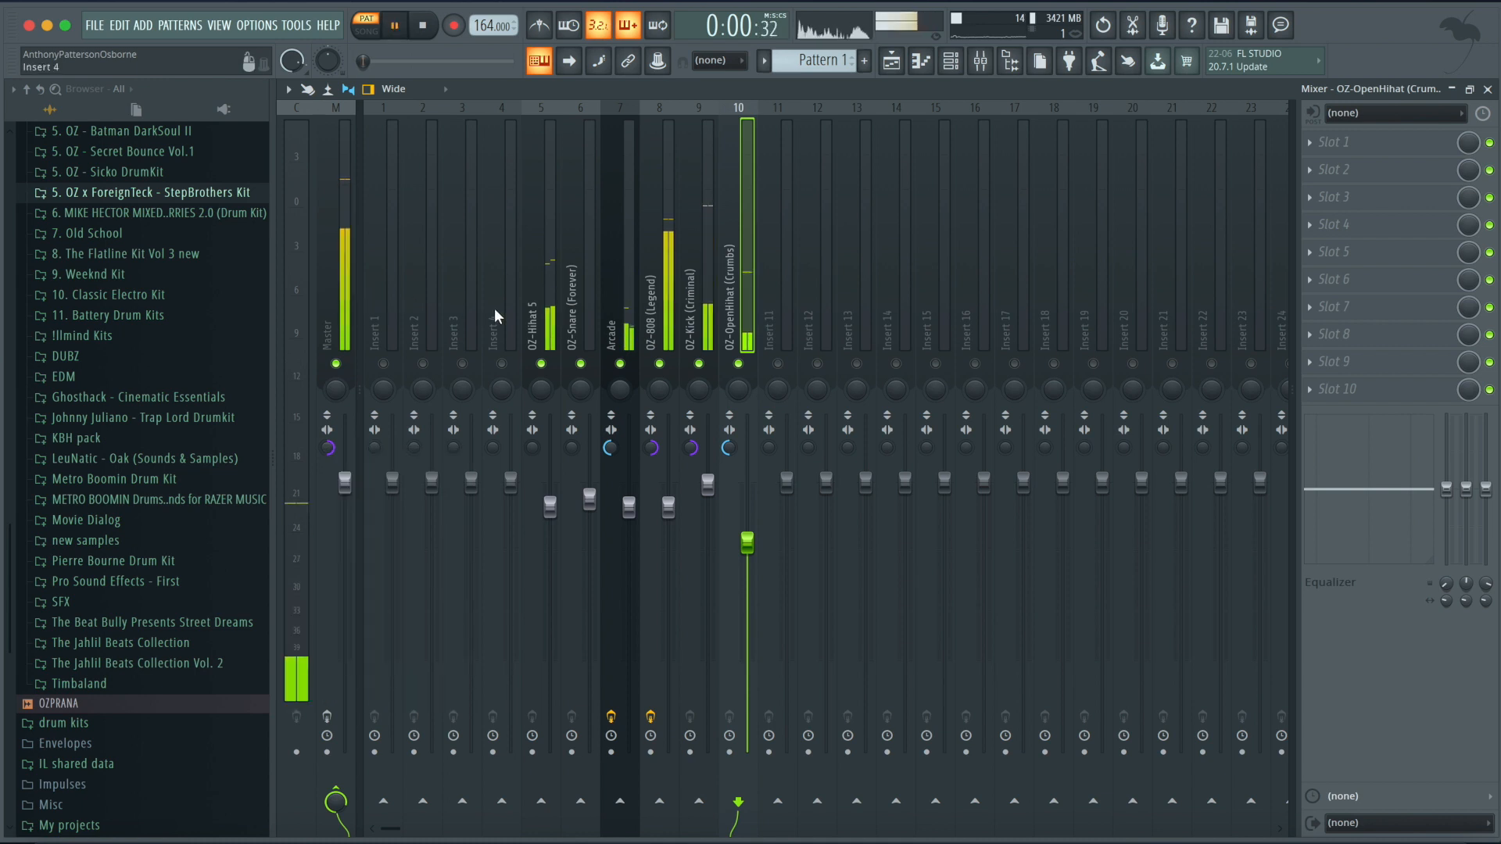
Try a slight high-shelf boost on the OZ-Snare (Forever) track's built-in equalizer during playback and reset it.
{"action": "left_click", "coordinate": [582, 305]}
{"action": "key", "text": "space"}
{"action": "mouse_move", "coordinate": [1424, 488]}
{"action": "left_mouse_down"}
{"action": "mouse_move", "coordinate": [1368, 478]}
{"action": "mouse_move", "coordinate": [1414, 482]}
{"action": "mouse_move", "coordinate": [1398, 514]}
{"action": "mouse_move", "coordinate": [1396, 466]}
{"action": "mouse_move", "coordinate": [1399, 481]}
{"action": "left_mouse_up"}
{"action": "key", "text": "space"}
{"action": "key", "text": "space"}
{"action": "right_click", "coordinate": [1486, 482]}
{"action": "left_click", "coordinate": [1461, 487]}
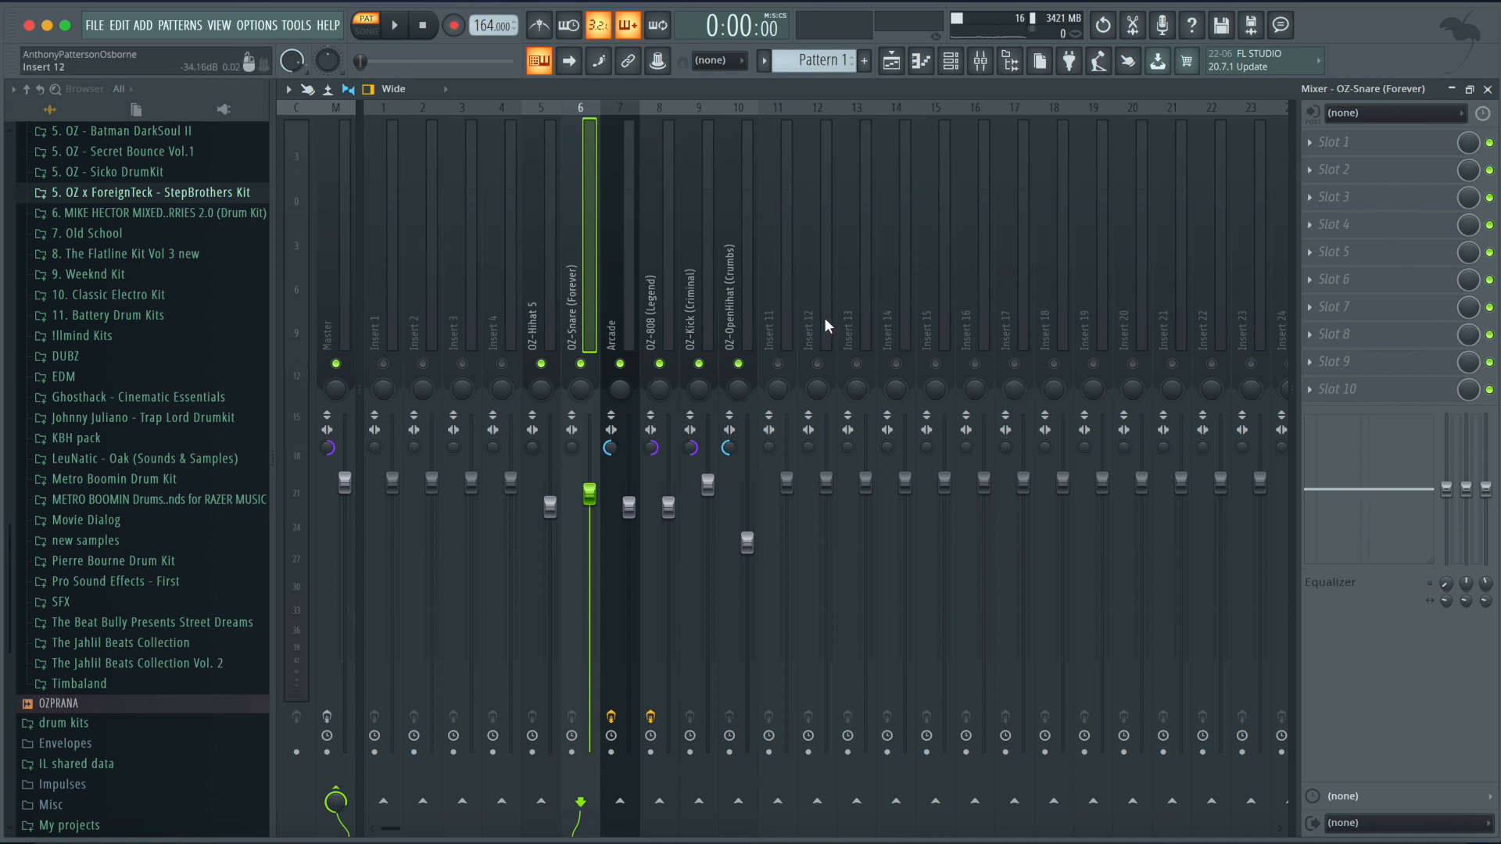
Inspect the Master track's Fruity Limiter, enable the Master's effects, and play the beat through them.
{"action": "left_click", "coordinate": [331, 294]}
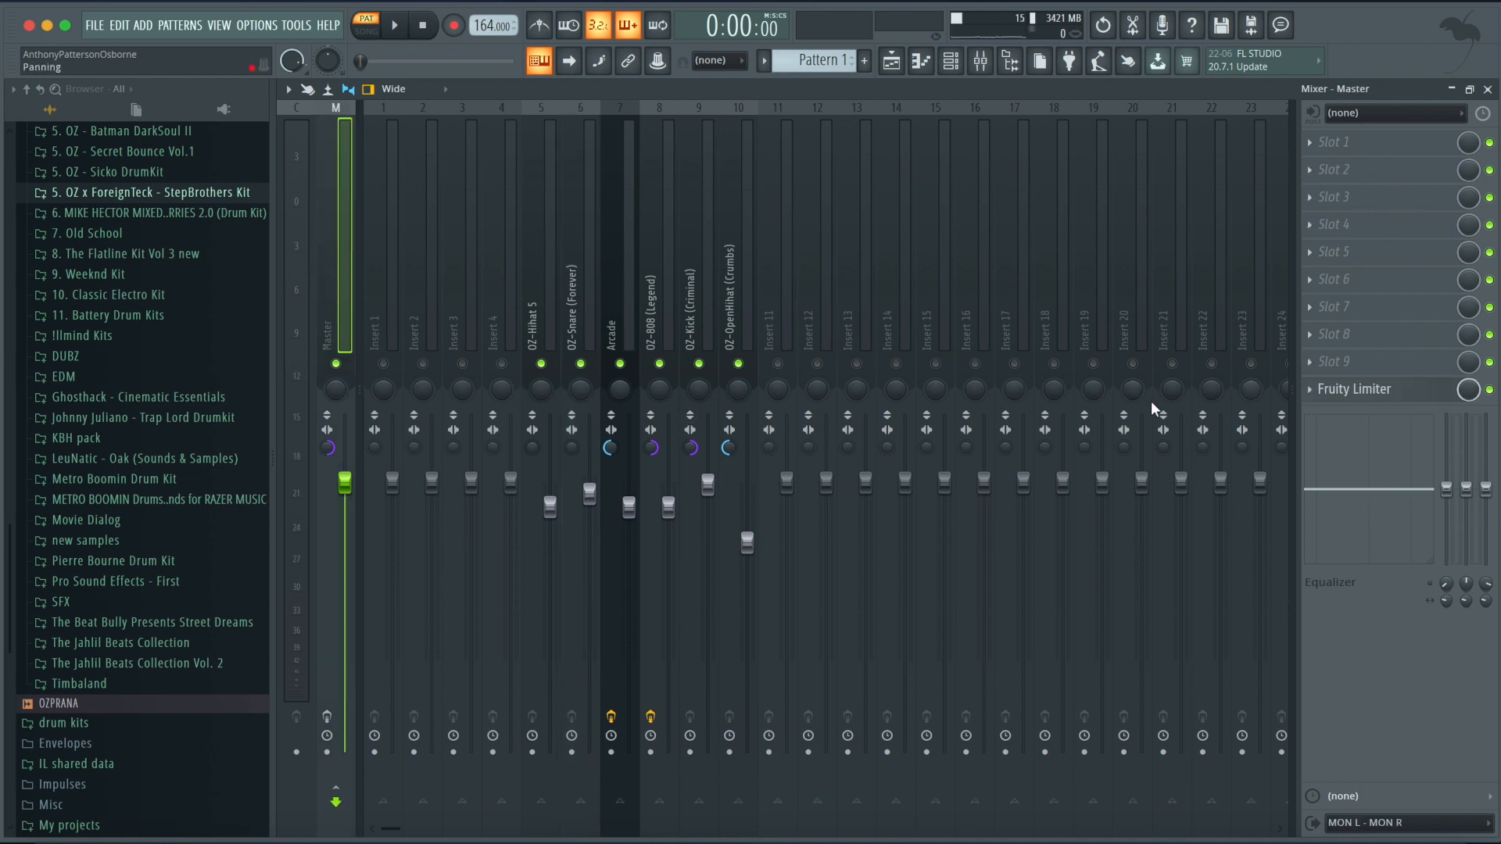
{"action": "left_click", "coordinate": [1361, 395]}
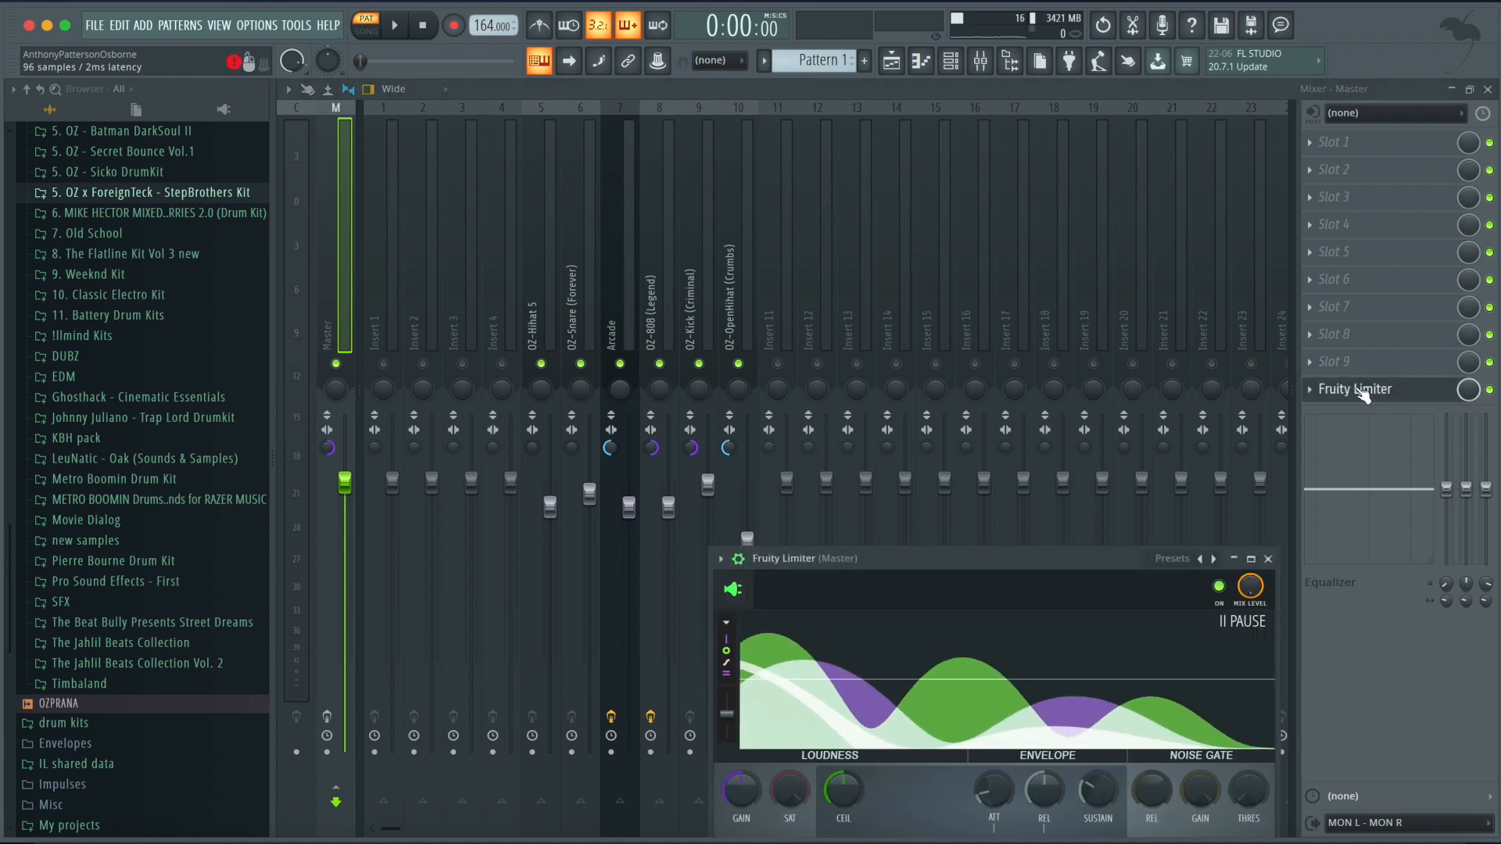
{"action": "left_click", "coordinate": [327, 716]}
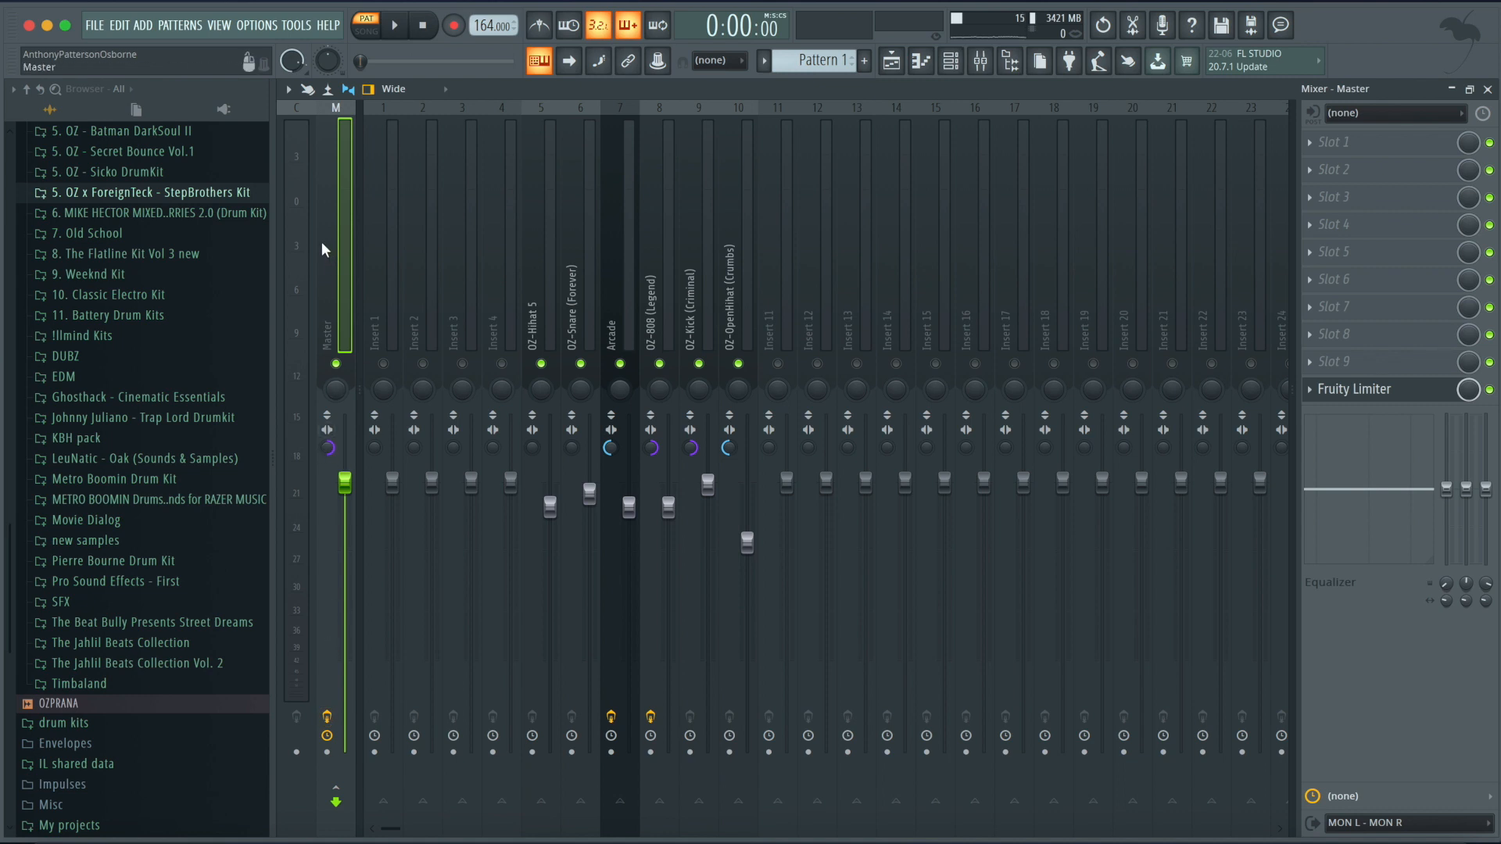
{"action": "key", "text": "space"}
{"action": "key", "text": "space"}
Try a high-shelf boost of about 9.9 dB at 322 Hz on the Master's built-in equalizer during playback and reset it.
{"action": "left_click", "coordinate": [297, 202]}
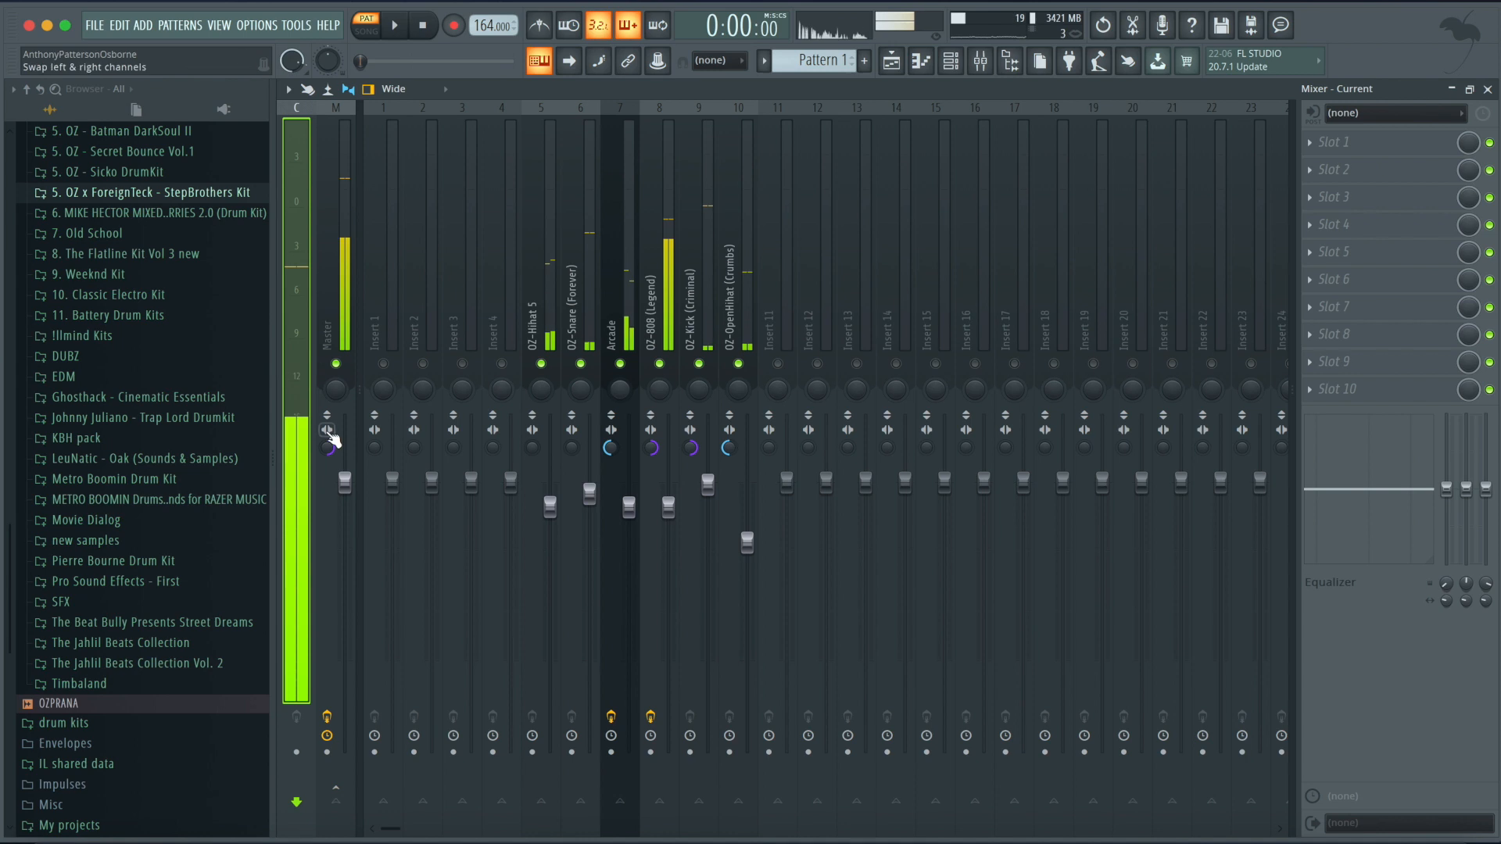
{"action": "left_click", "coordinate": [326, 301]}
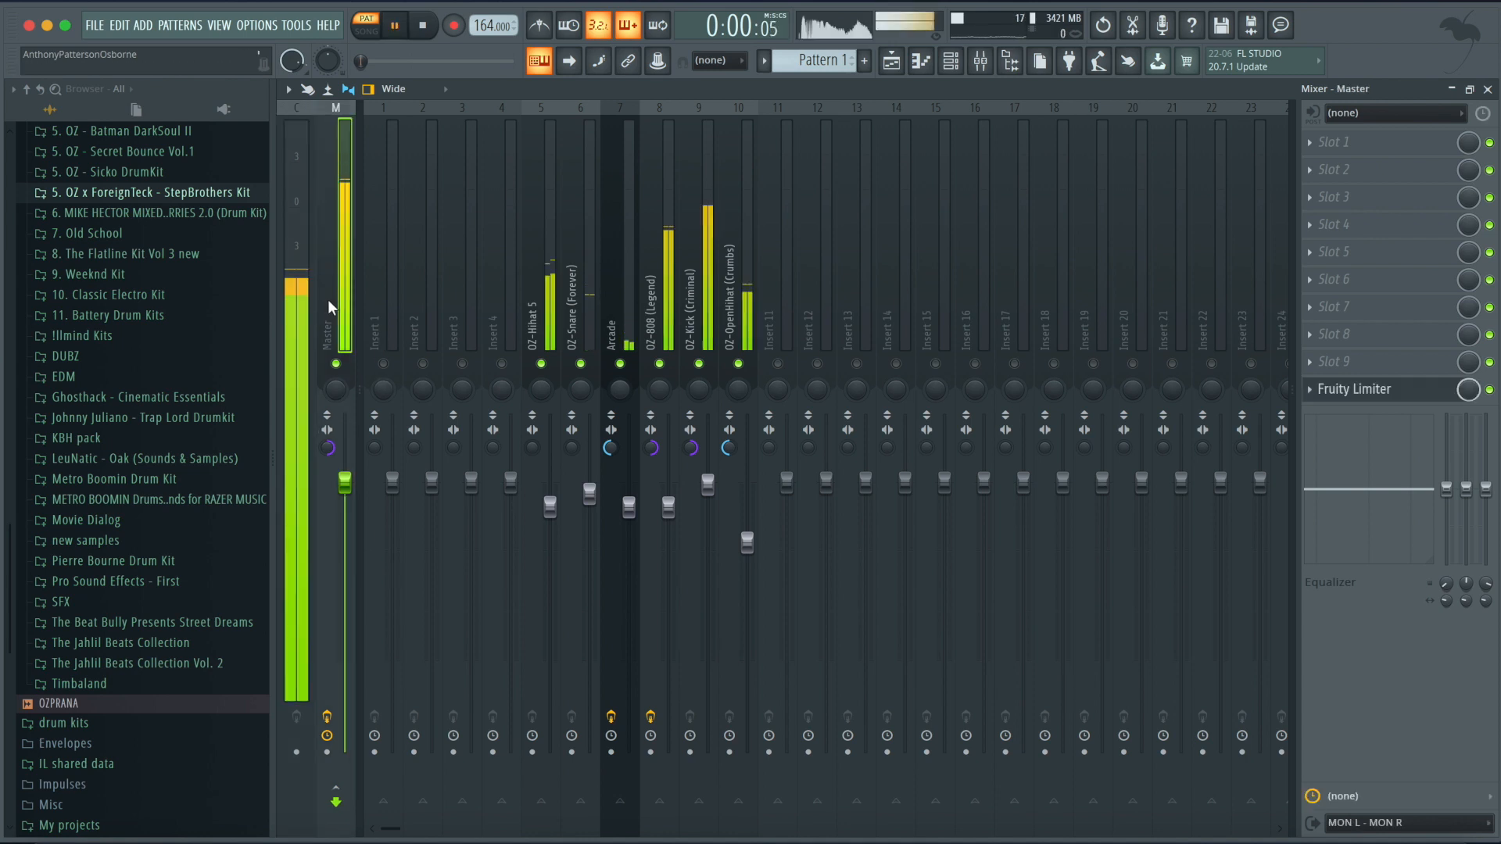
{"action": "key", "text": "space"}
{"action": "left_click_drag", "start_coordinate": [1409, 491], "coordinate": [1351, 457]}
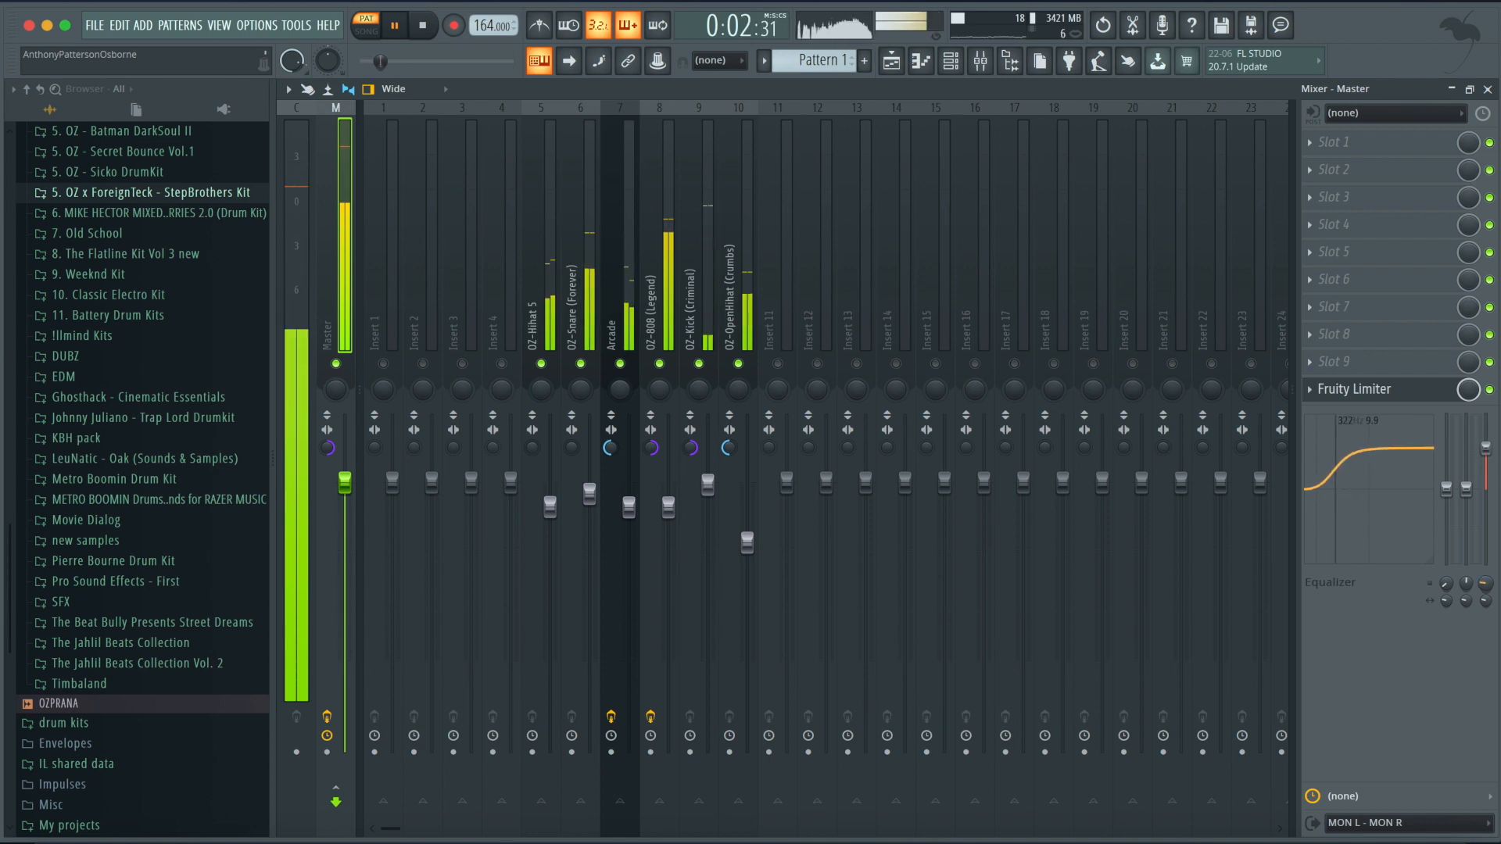
{"action": "key", "text": "space"}
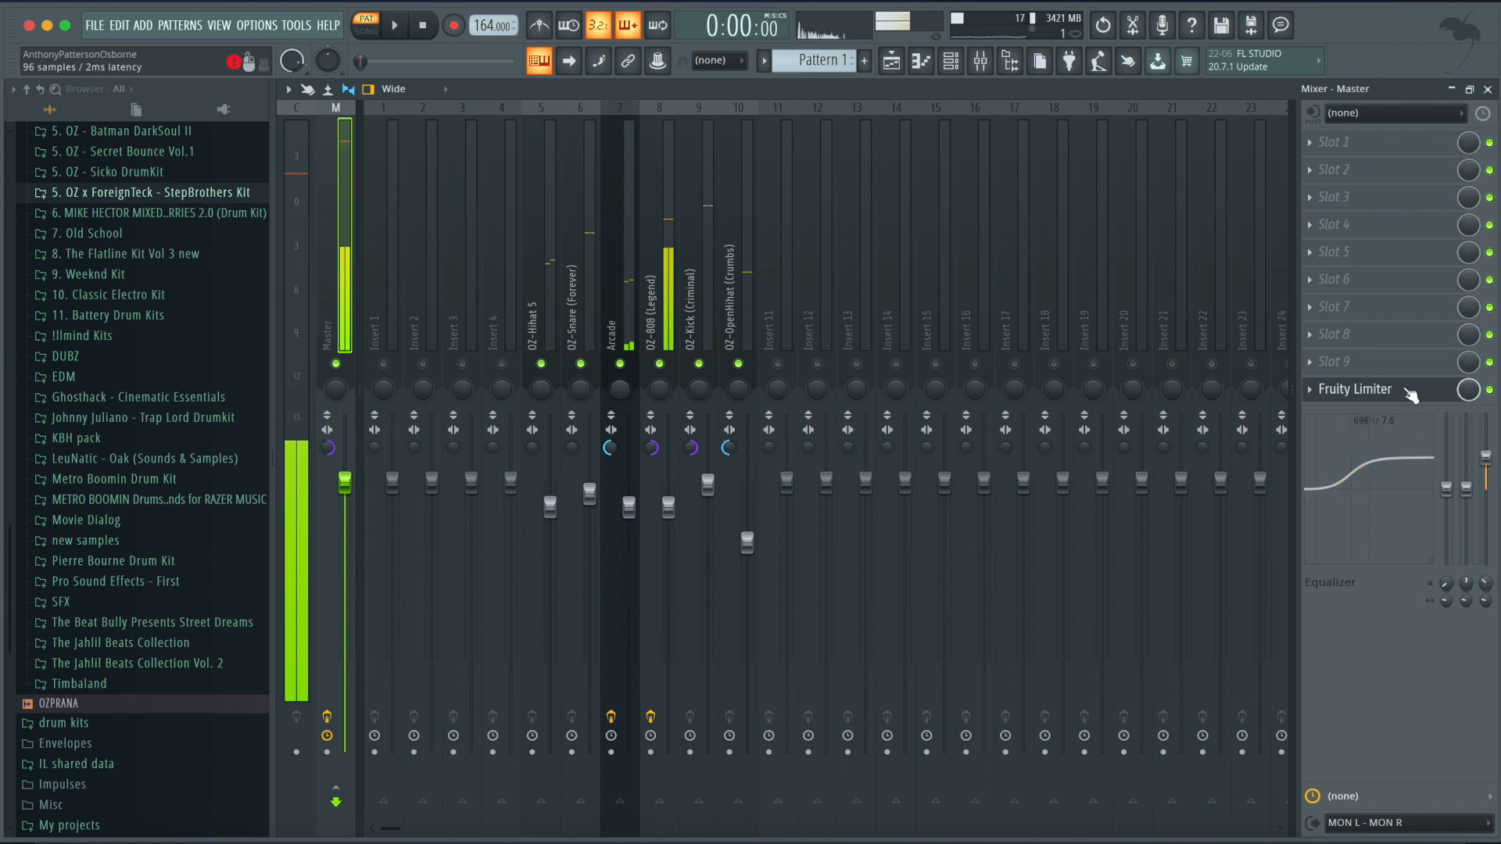
{"action": "right_click", "coordinate": [1466, 469]}
{"action": "left_click", "coordinate": [1466, 469]}
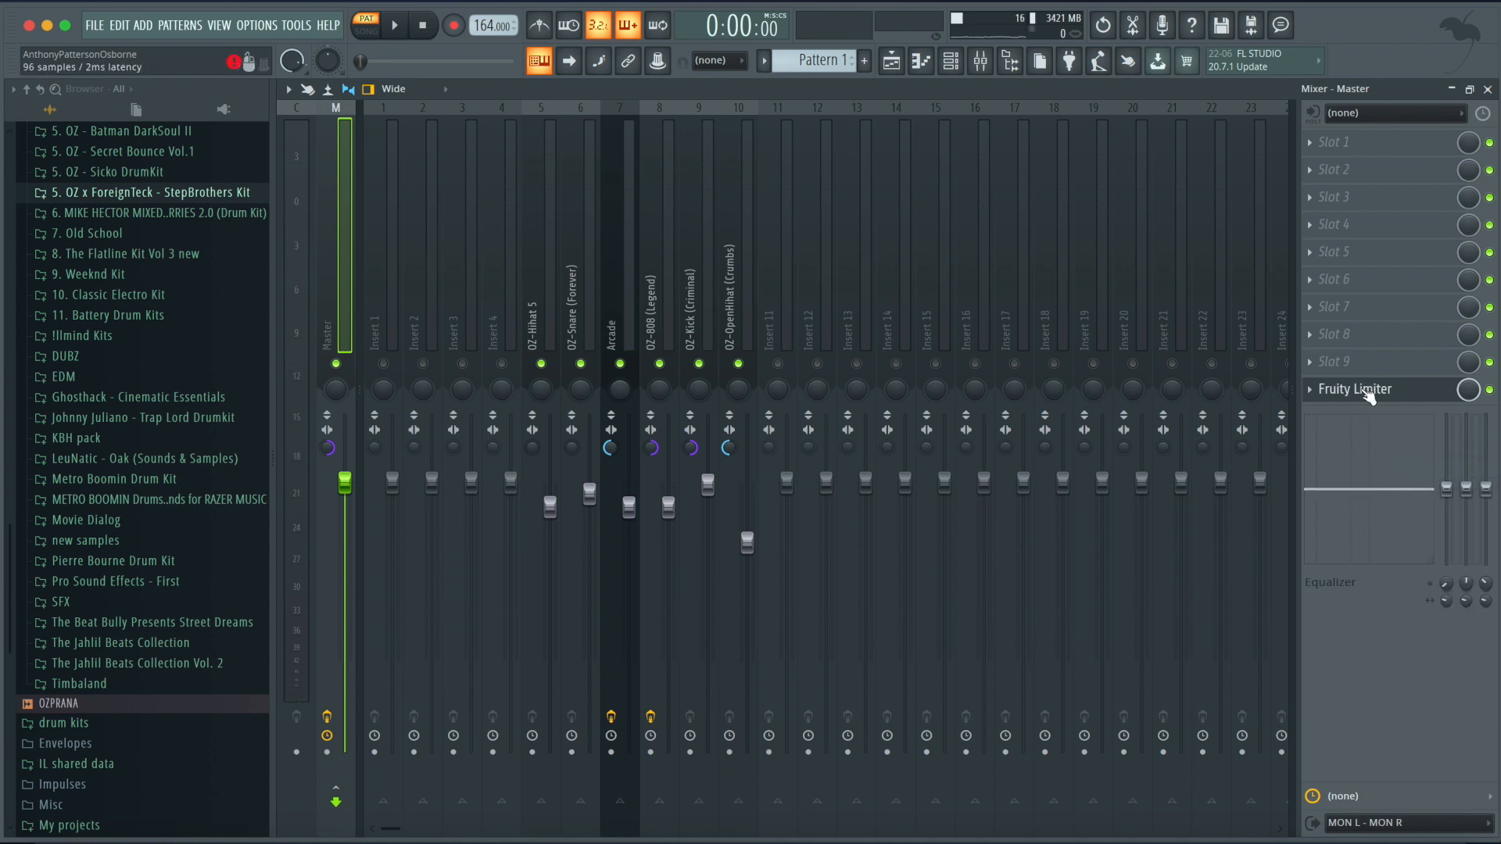
Check the channel rack and lower the Arcade track's mixer volume to 76% (-5.6 dB).
{"action": "left_click", "coordinate": [958, 67]}
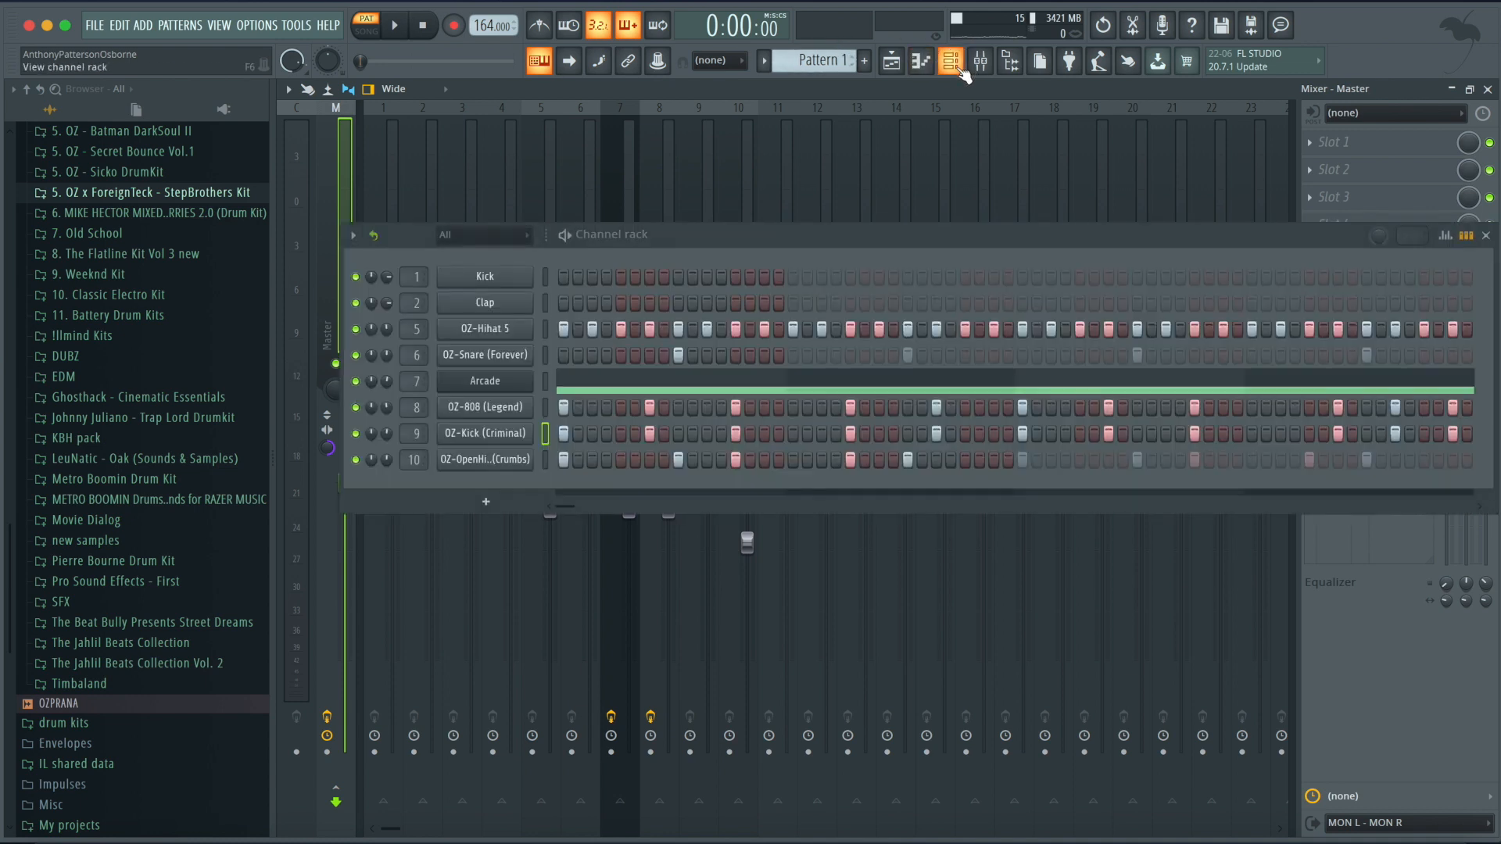
{"action": "left_click", "coordinate": [793, 90]}
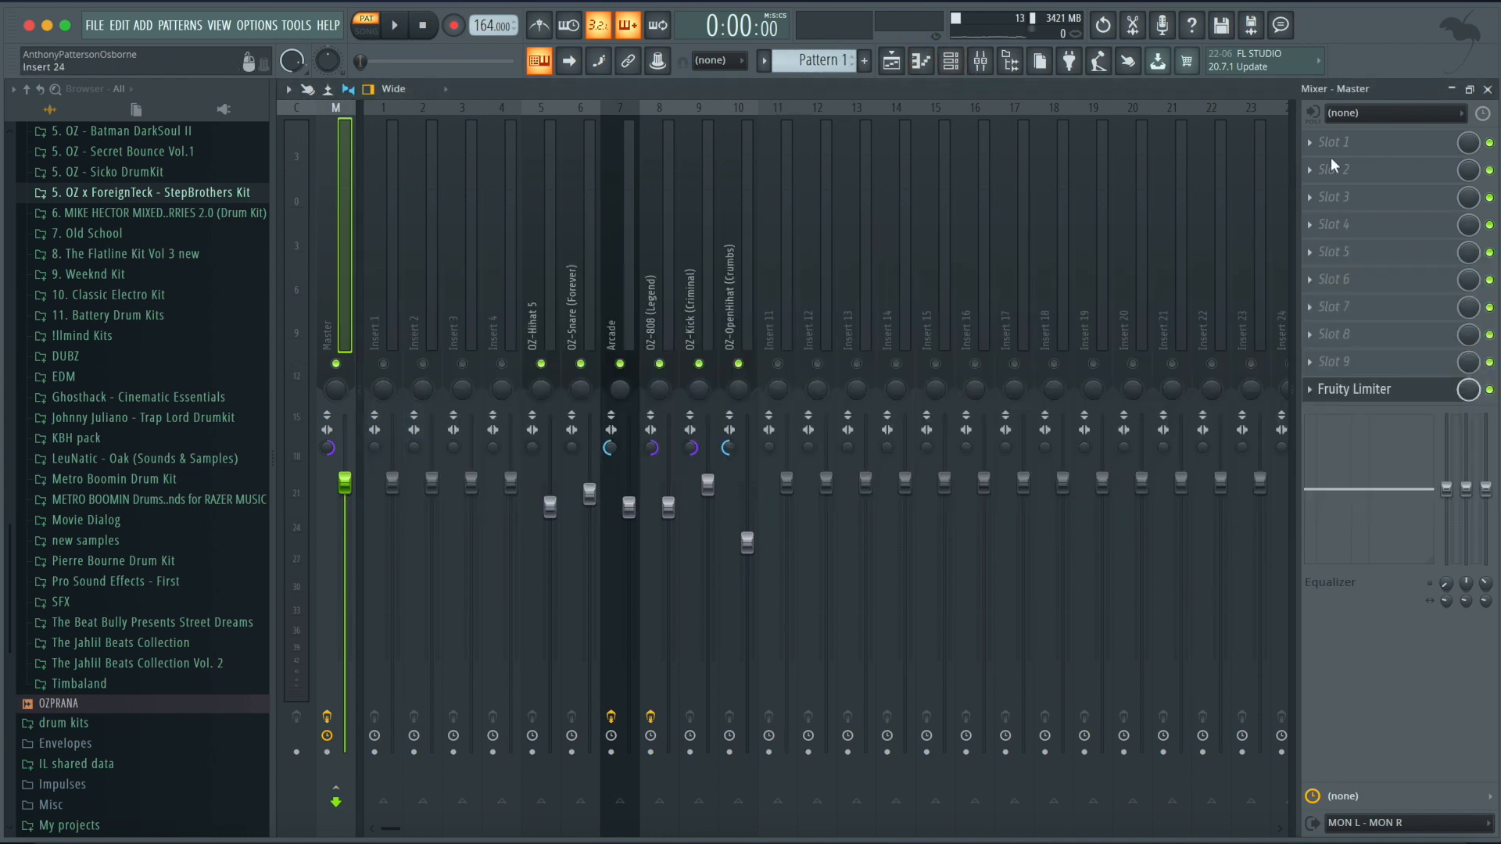
{"action": "left_click_drag", "start_coordinate": [628, 507], "coordinate": [628, 545]}
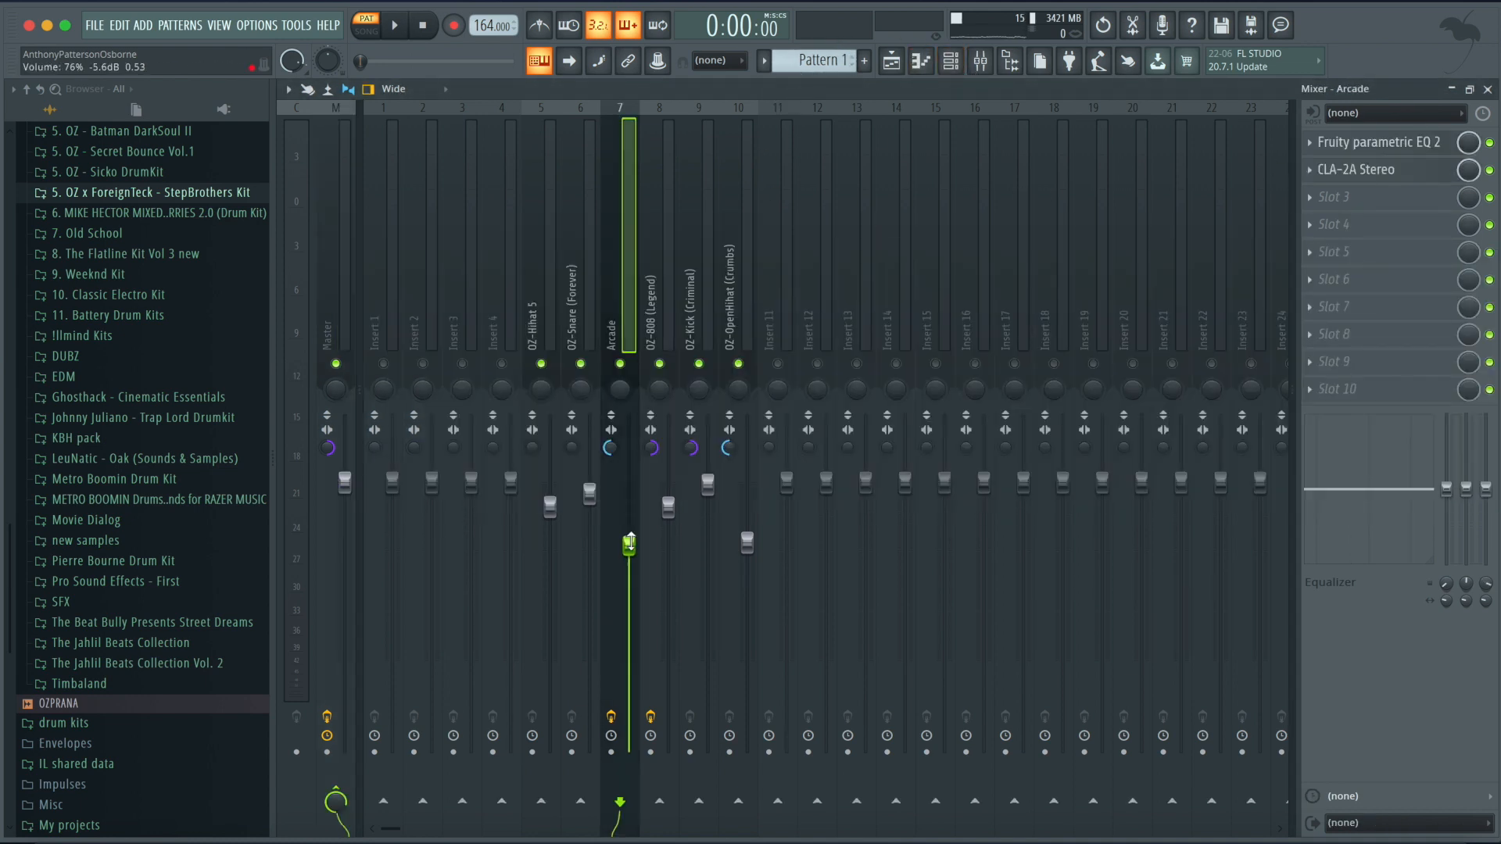
Try a high-shelf boost of about 7.9 dB on the Arcade track's built-in equalizer and reset it.
{"action": "left_click_drag", "start_coordinate": [1356, 446], "coordinate": [1345, 456]}
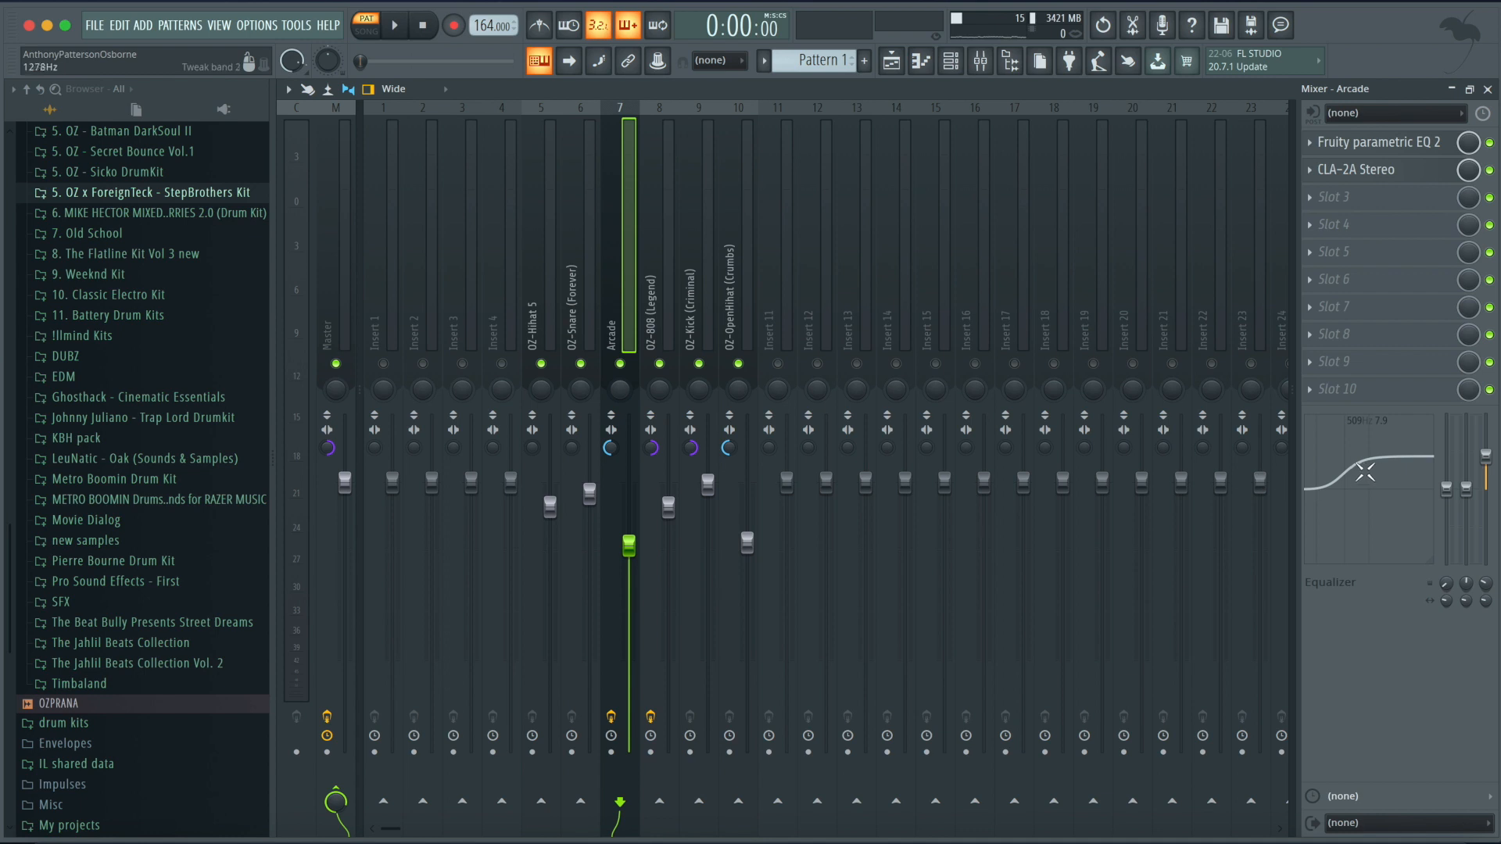
{"action": "right_click", "coordinate": [1489, 469]}
{"action": "left_click", "coordinate": [1337, 479]}
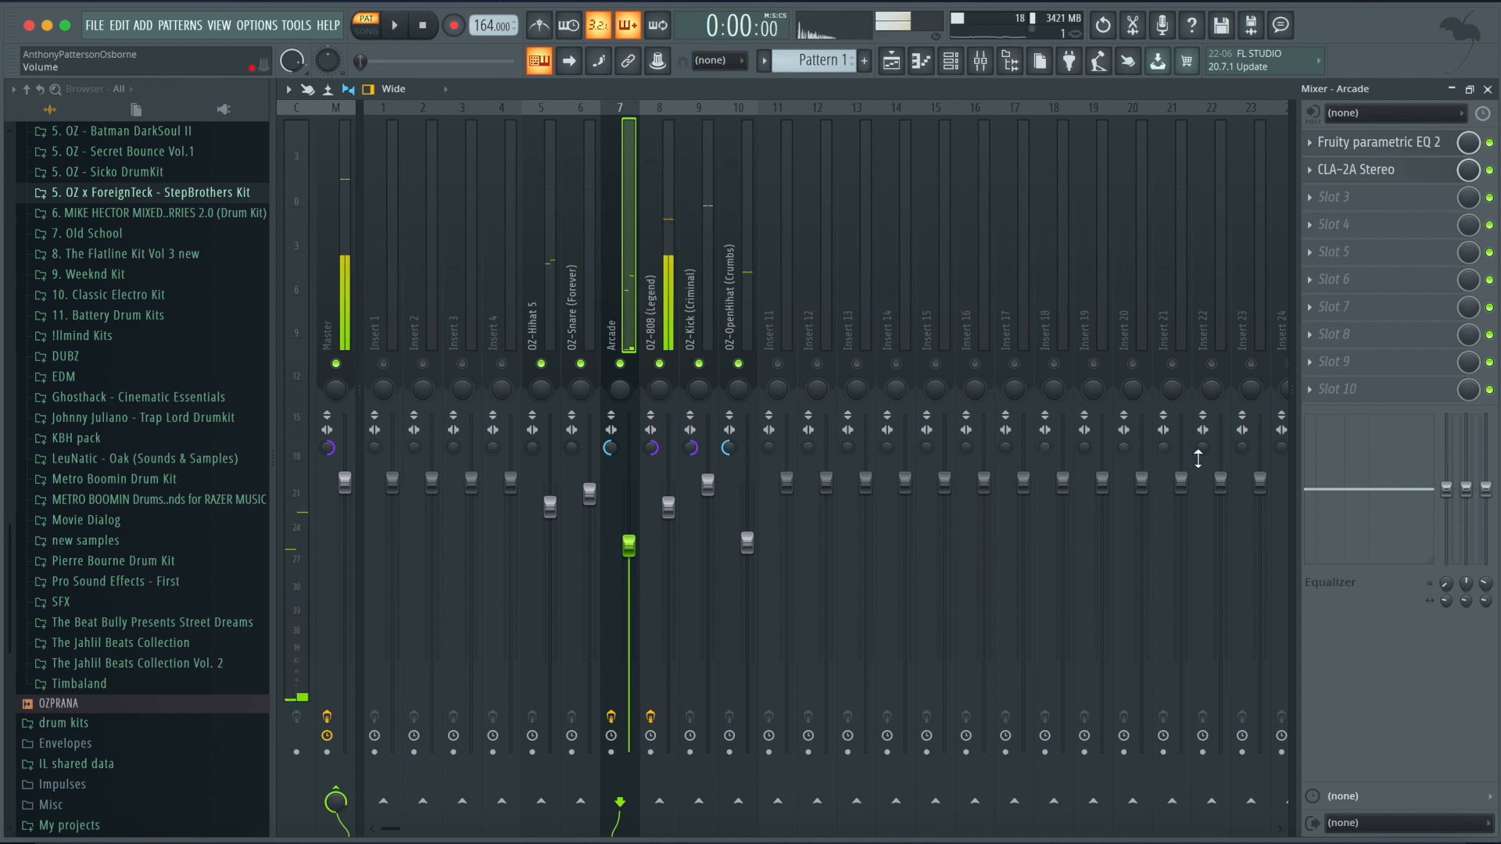
Try a slight 0.4 dB cut with the Arcade track's peaking equalizer band during playback and reset it.
{"action": "mouse_move", "coordinate": [1380, 490]}
{"action": "left_mouse_down"}
{"action": "mouse_move", "coordinate": [1360, 483]}
{"action": "mouse_move", "coordinate": [1403, 491]}
{"action": "left_mouse_up"}
{"action": "key", "text": "space"}
{"action": "key", "text": "space"}
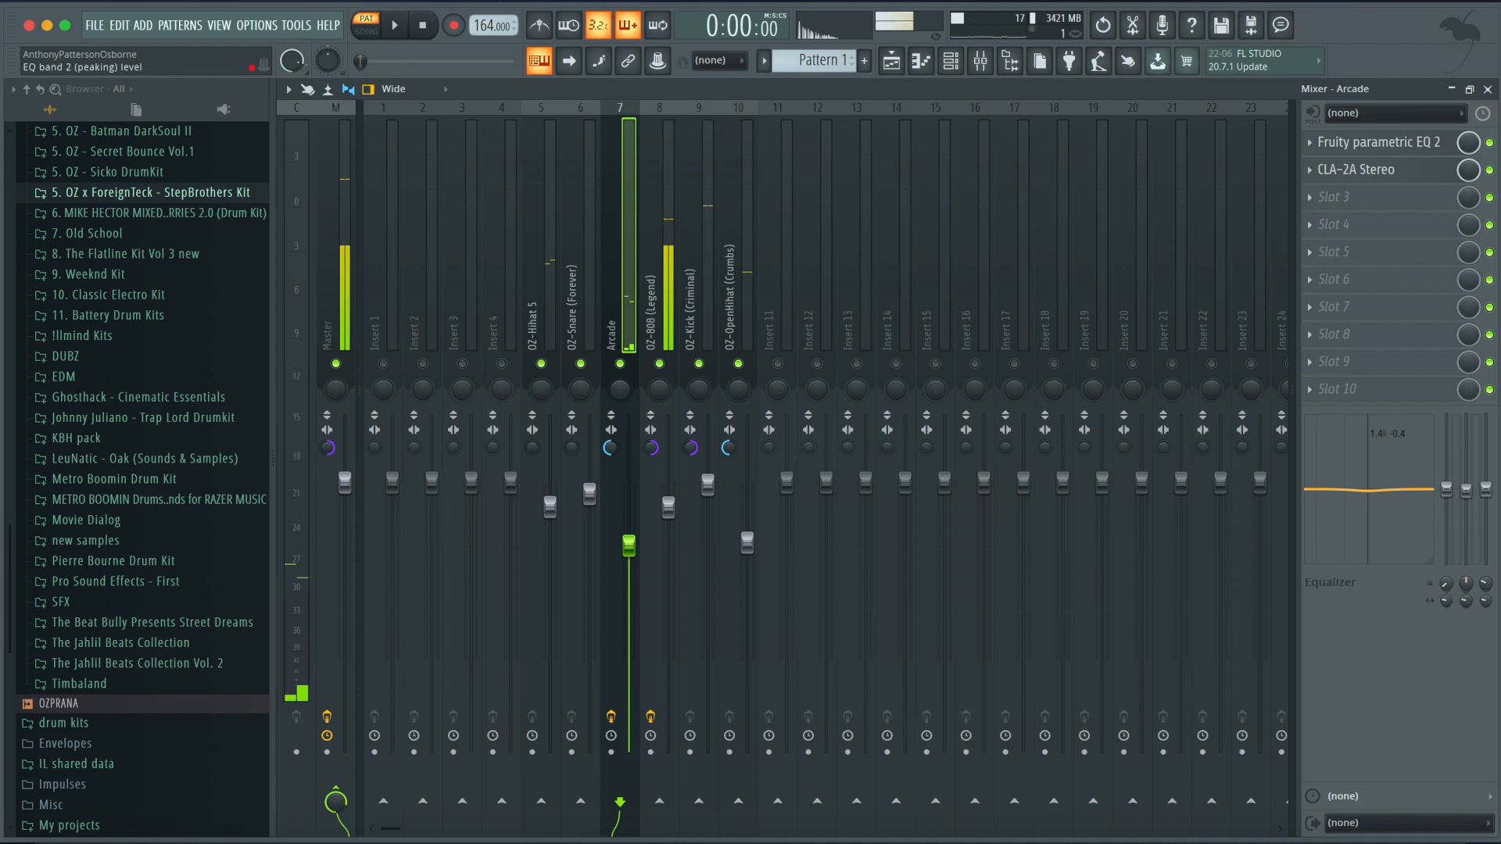
{"action": "right_click", "coordinate": [1467, 495]}
{"action": "left_click", "coordinate": [1468, 507]}
Raise the high-shelf band of the Arcade track's built-in equalizer to about 2.9 dB.
{"action": "left_click_drag", "start_coordinate": [1485, 488], "coordinate": [1485, 473]}
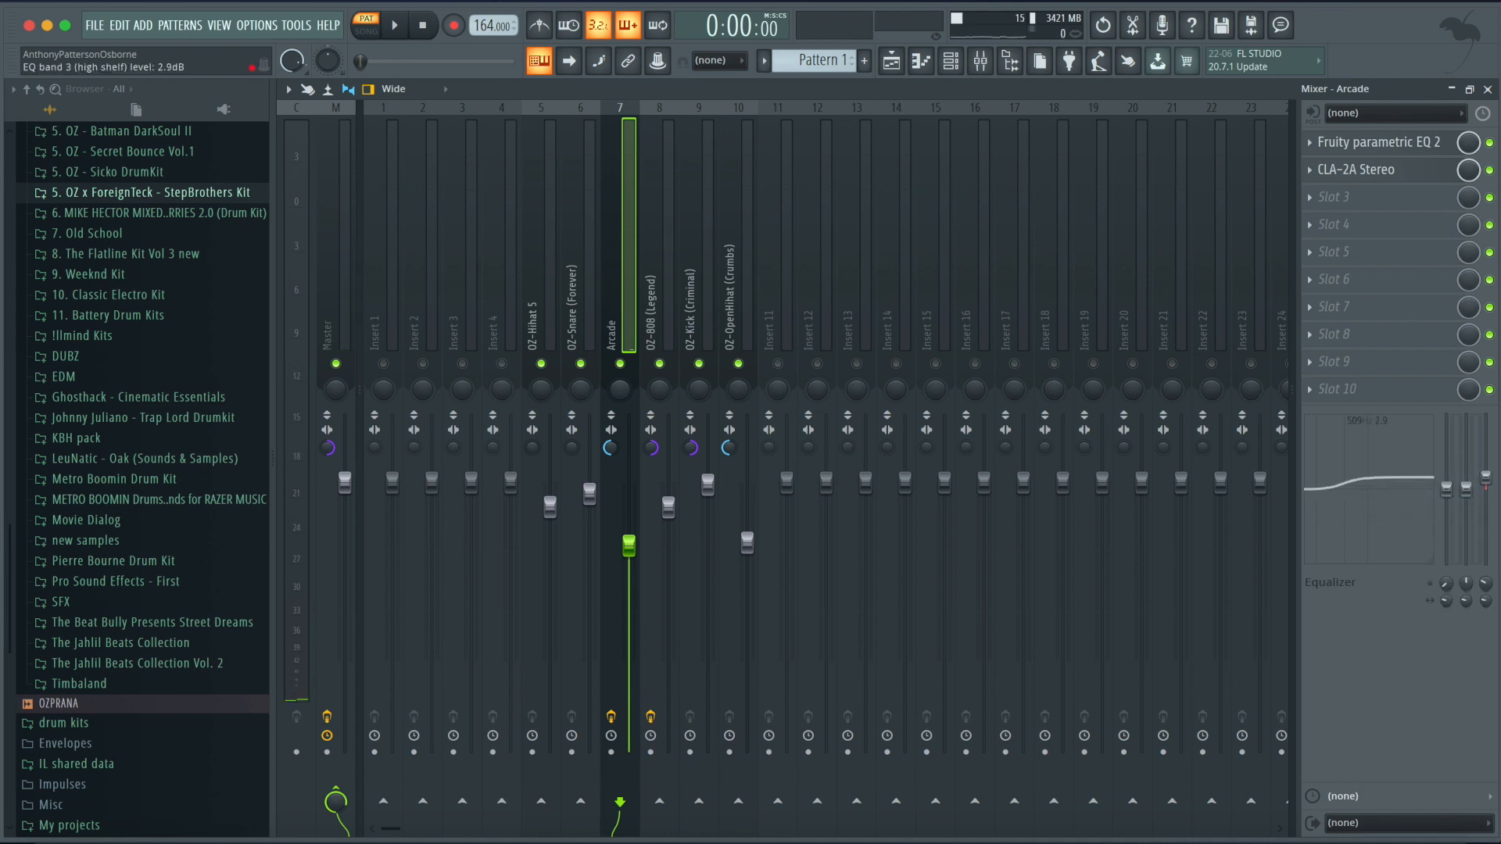
Play the pattern to hear the equalized mix, stop playback, and reset the Master track's stereo separation to its default.
{"action": "key", "text": "space"}
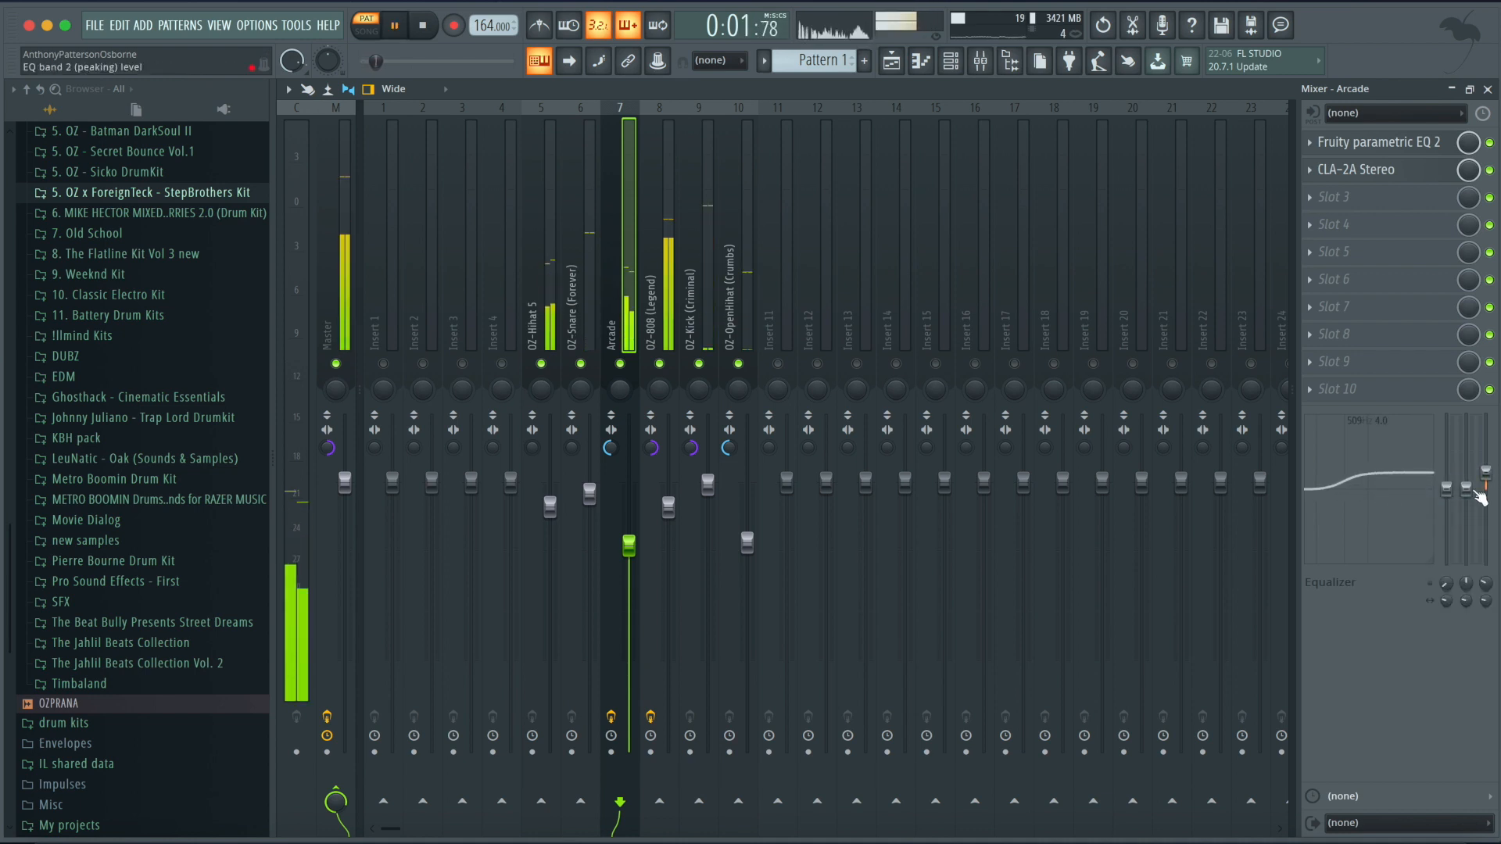
{"action": "key", "text": "space"}
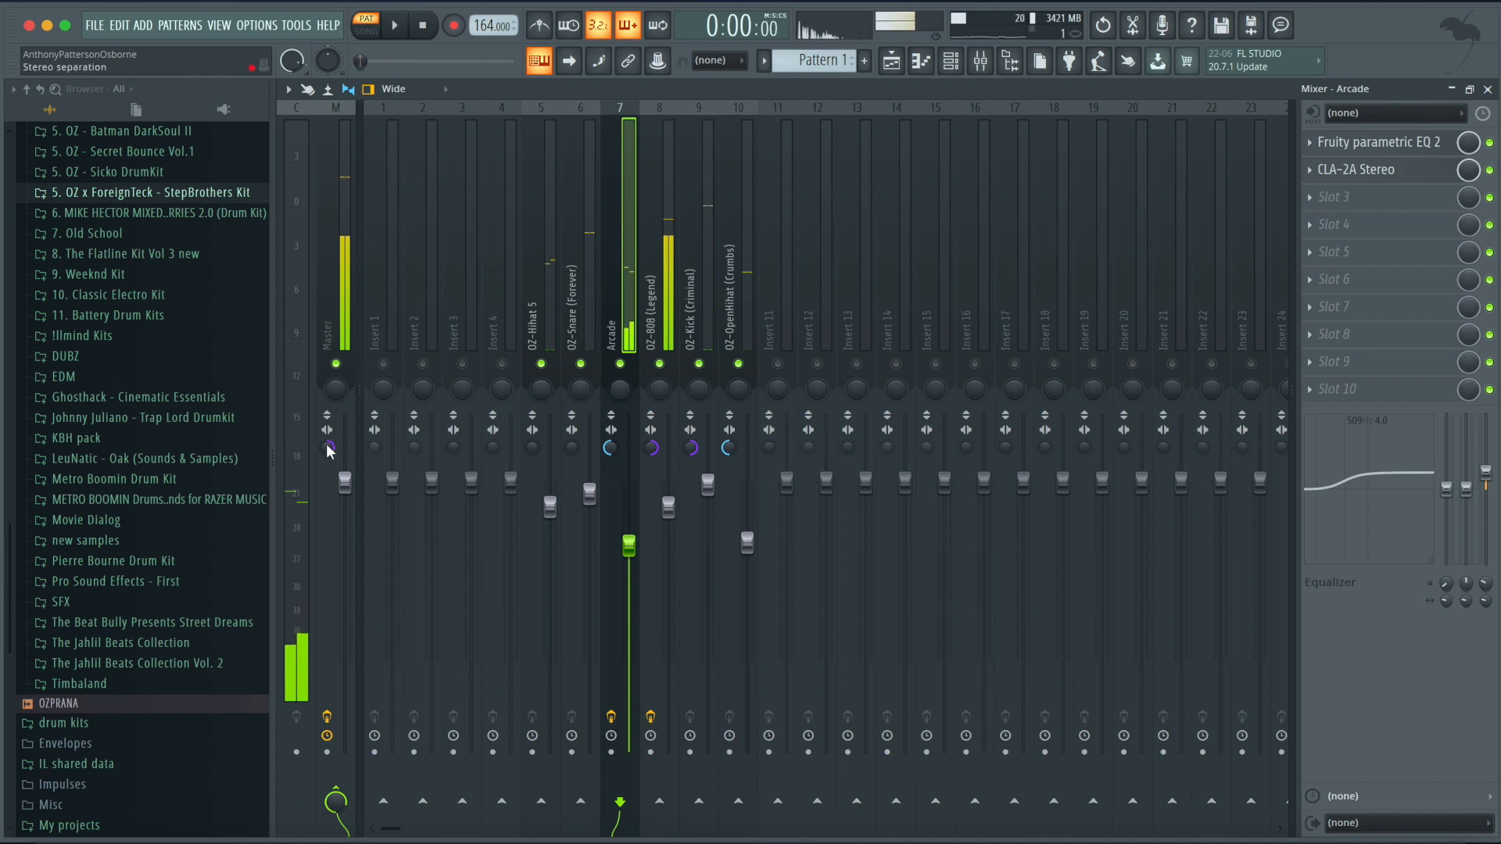
{"action": "right_click", "coordinate": [337, 451]}
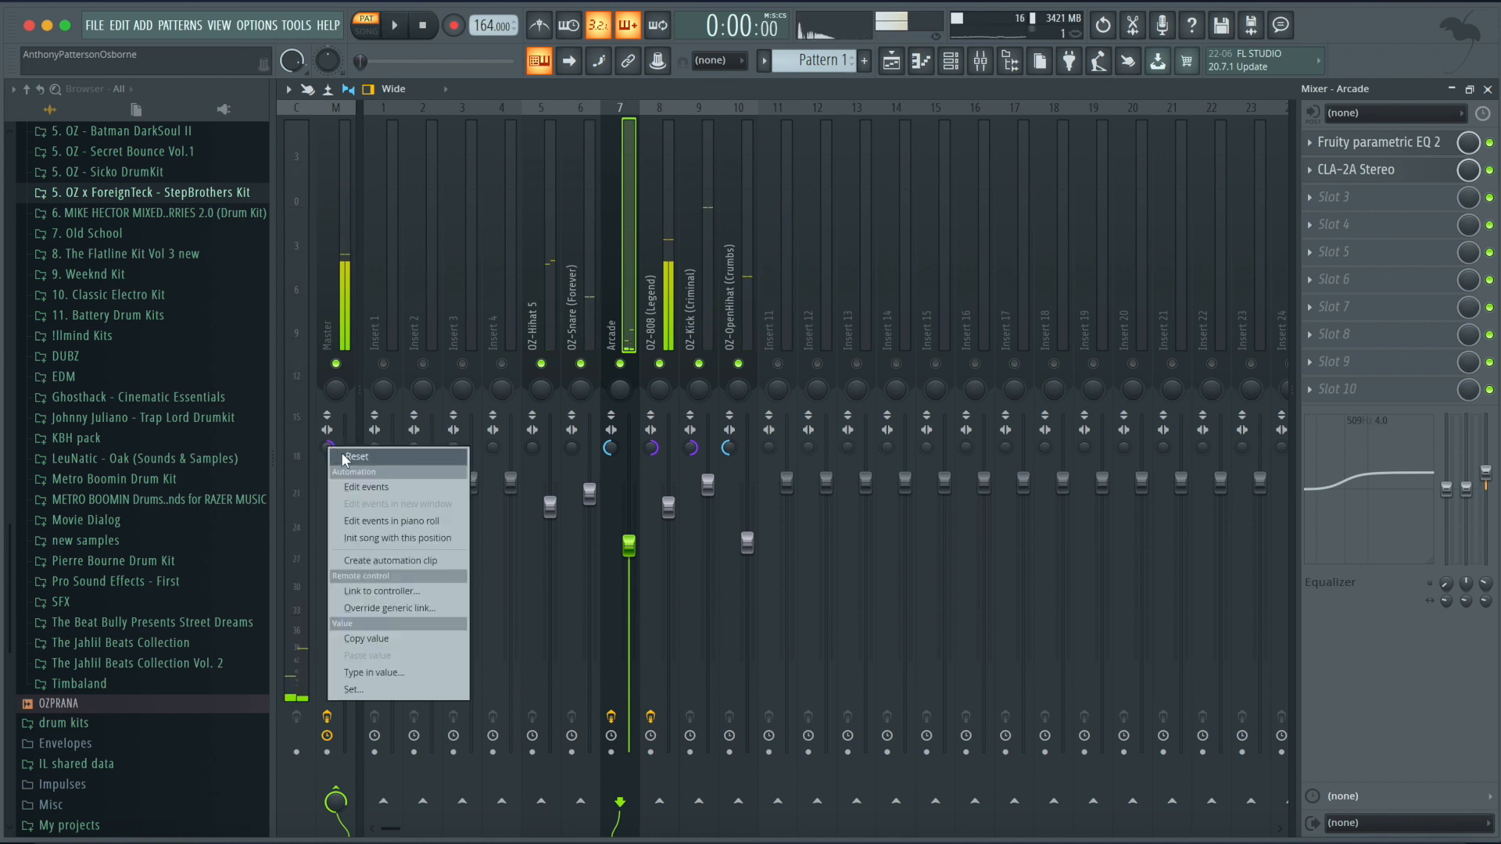
{"action": "left_click", "coordinate": [344, 458]}
Raise the Arcade track's mixer volume to 78% (-5.2 dB) while listening to the pattern, and stop playback.
{"action": "key", "text": "space"}
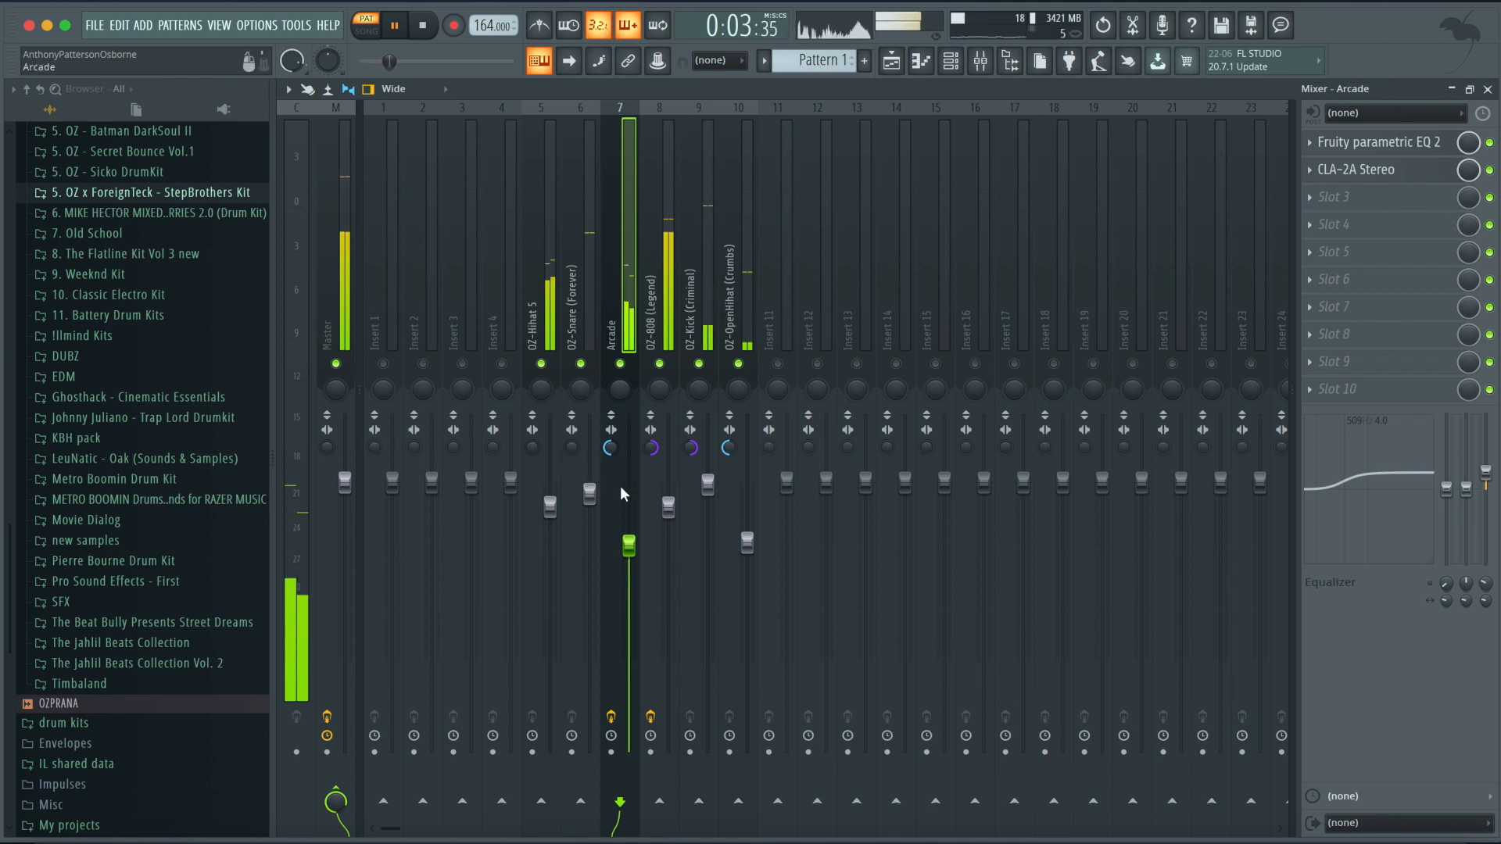
{"action": "left_click_drag", "start_coordinate": [629, 545], "coordinate": [630, 539]}
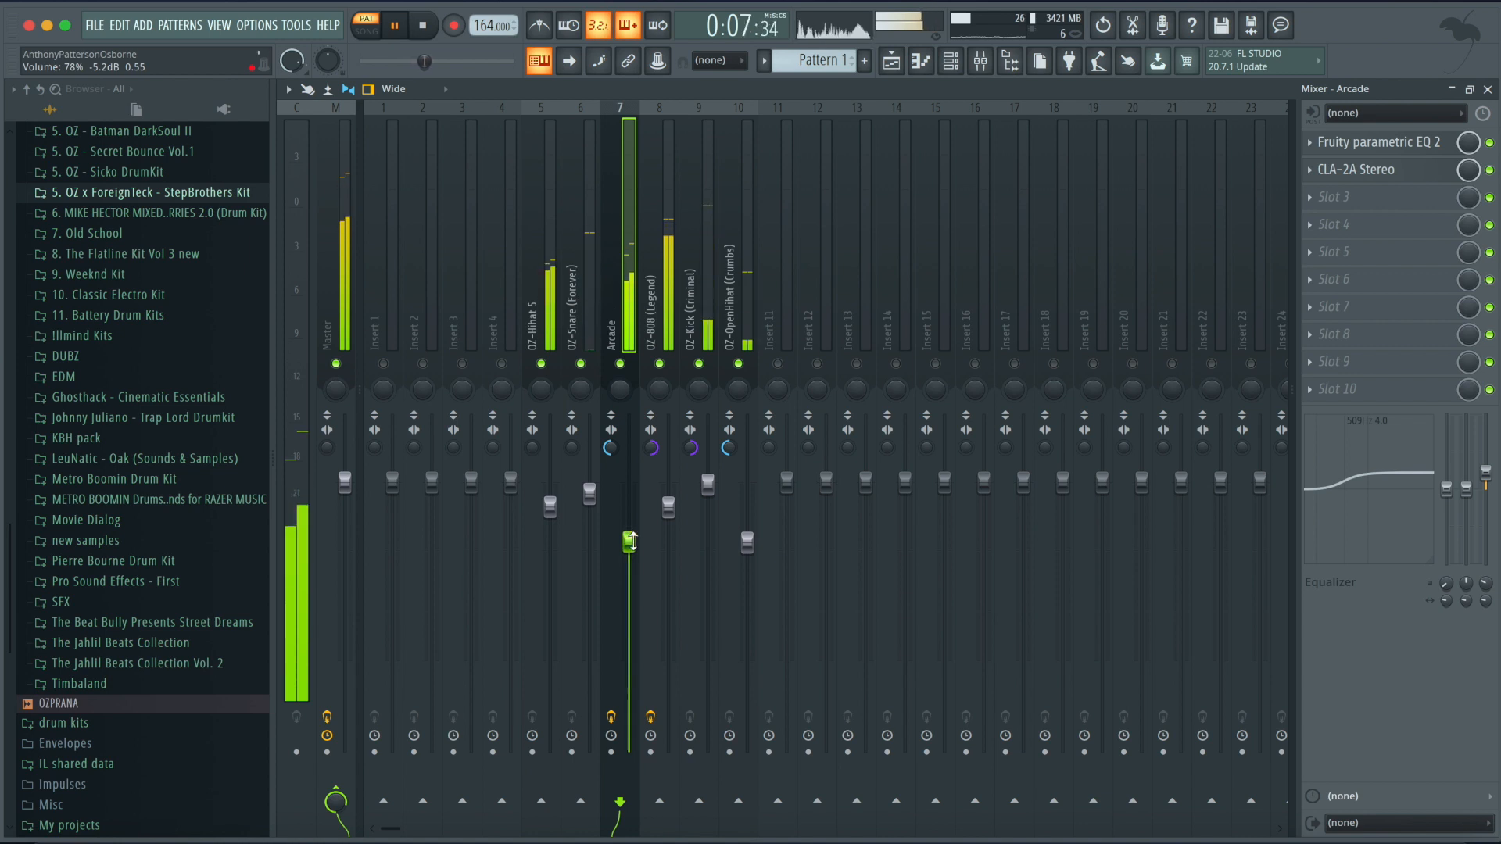
{"action": "key", "text": "space"}
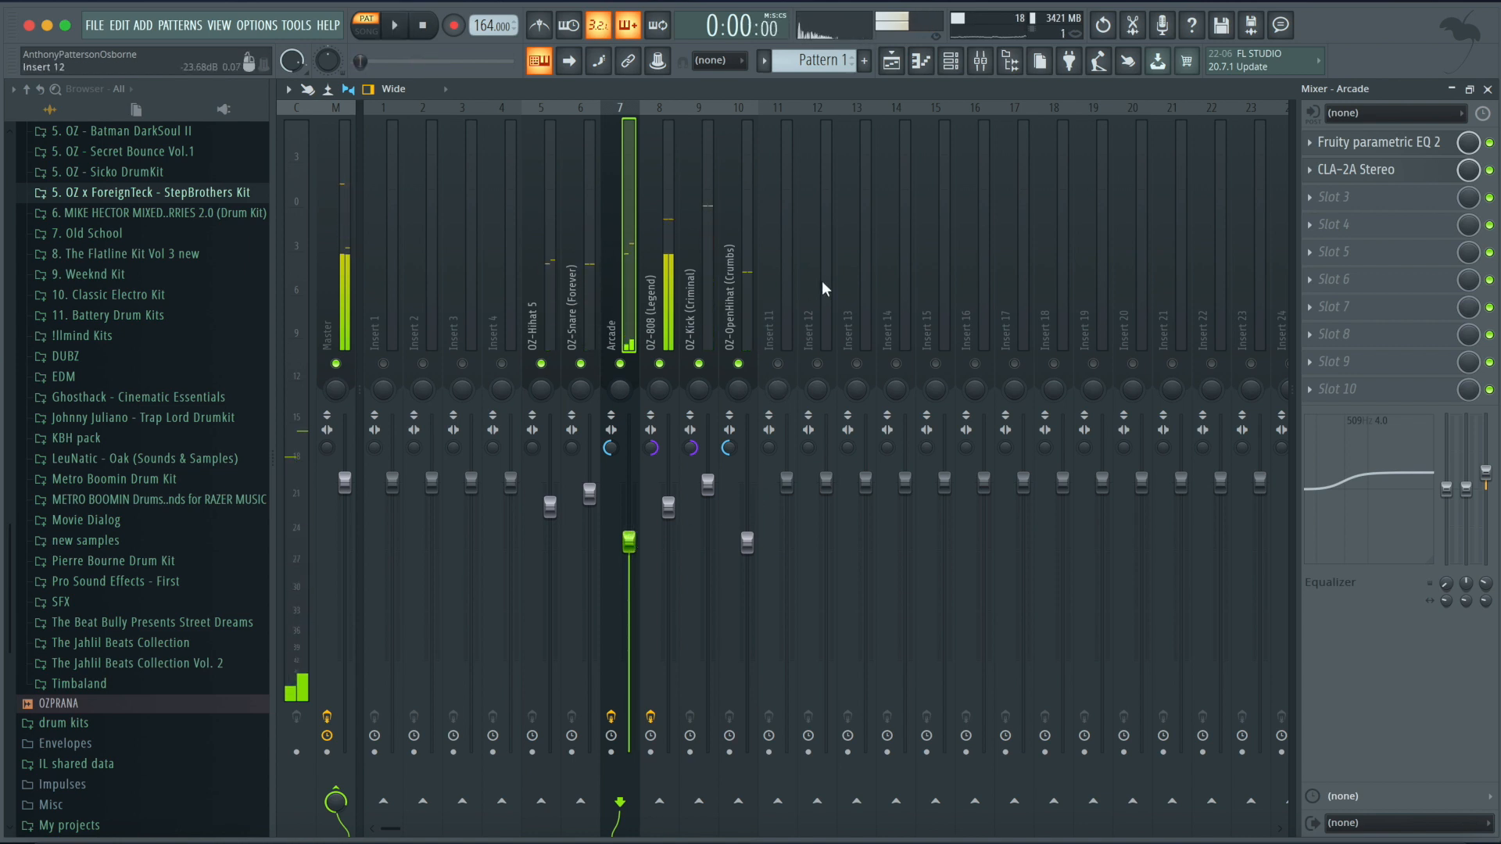
Open the channel rack to view the pattern's channels.
{"action": "left_click", "coordinate": [951, 60]}
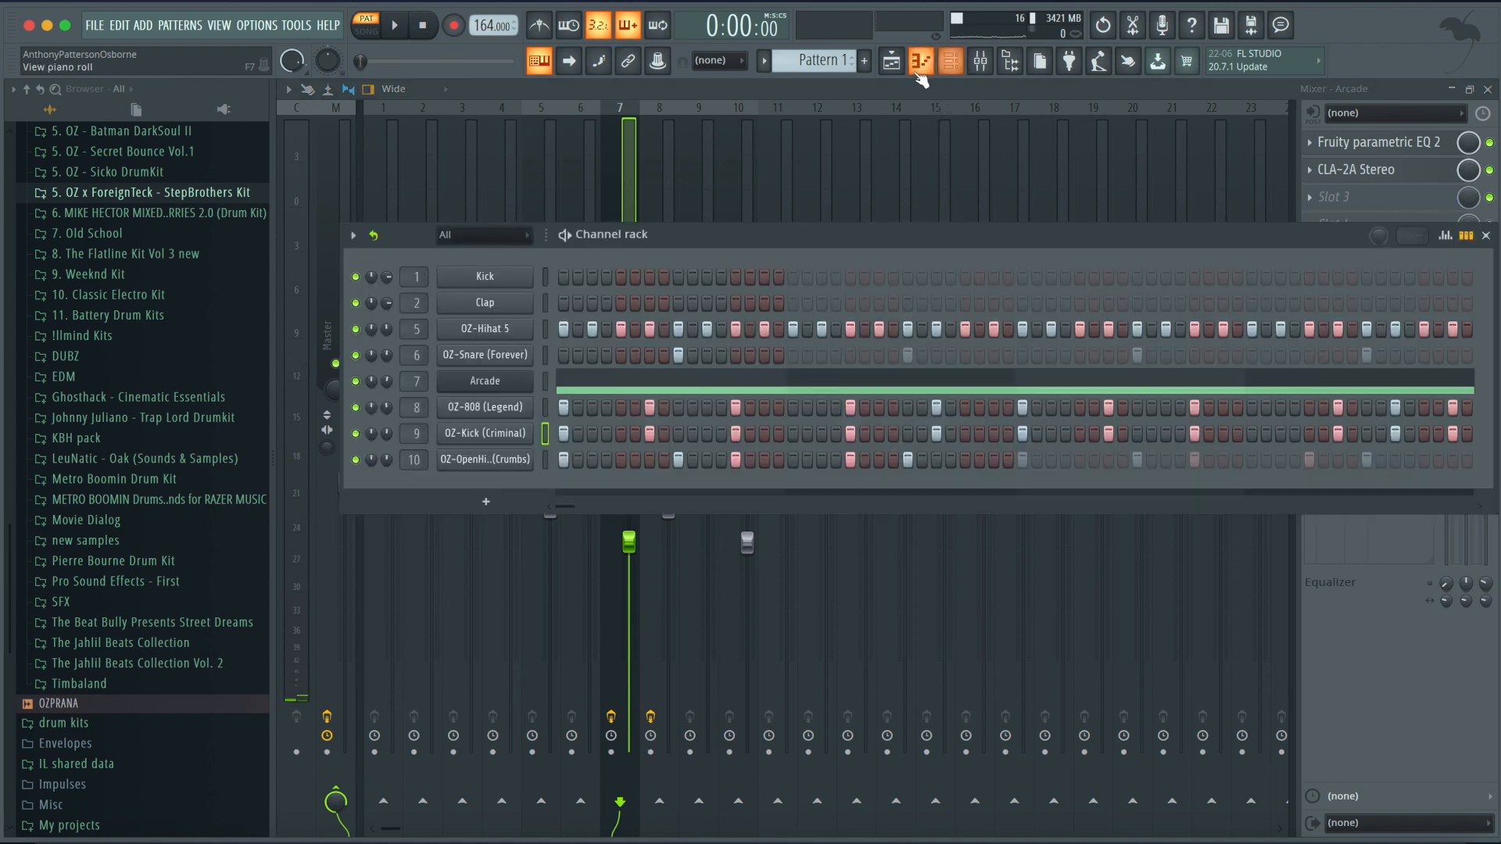